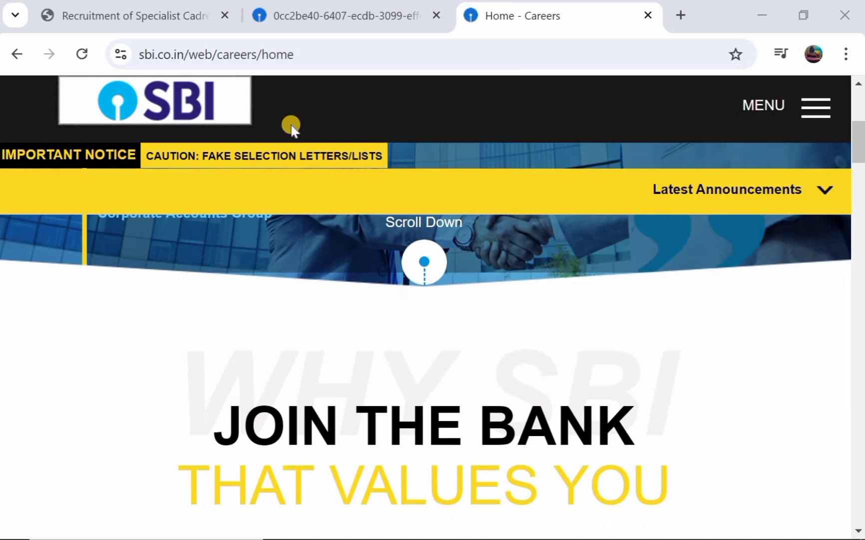
Bring up the SBI Specialist Cadre Officers notification PDF in the second browser tab
{"action": "scroll", "coordinate": [291, 128], "scroll_direction": "up", "scroll_amount": 4}
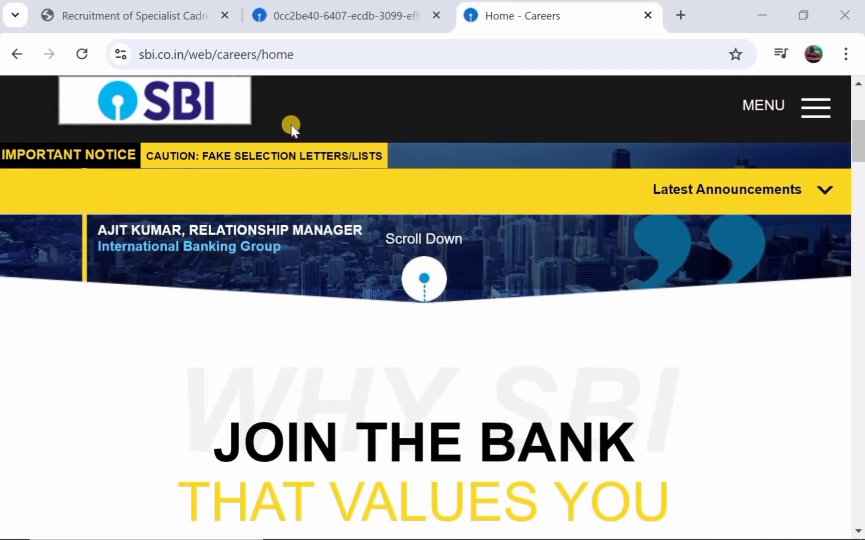
{"action": "scroll", "coordinate": [291, 127], "scroll_direction": "up", "scroll_amount": 2}
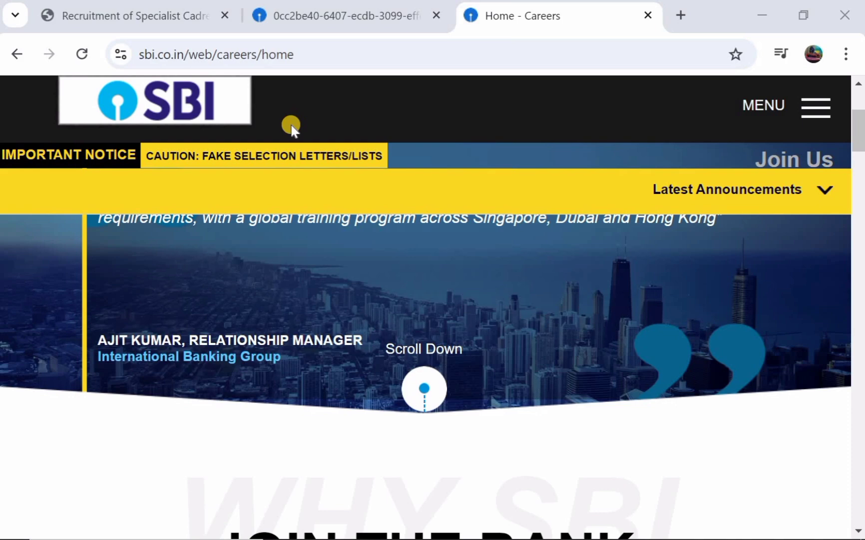
{"action": "scroll", "coordinate": [290, 126], "scroll_direction": "up", "scroll_amount": 2}
{"action": "left_click", "coordinate": [352, 23]}
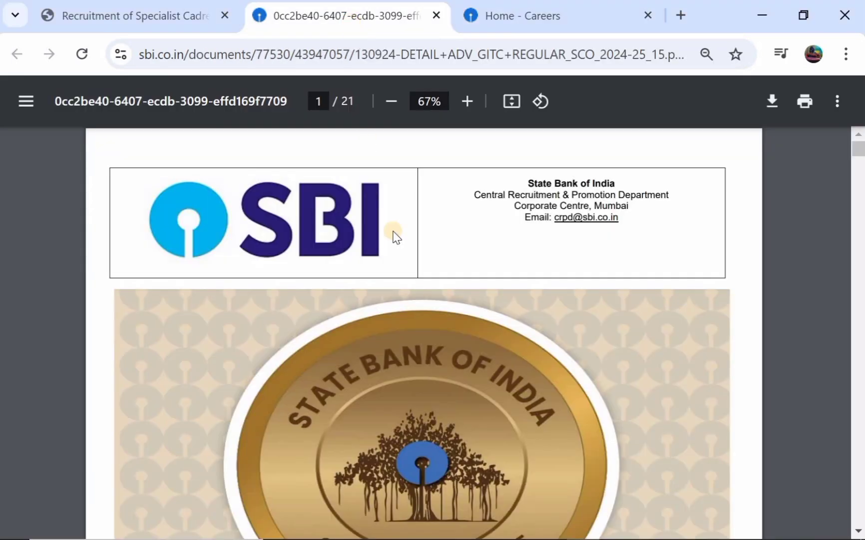
Read the notification's instructions and vacancy table through page 5 of 21
{"action": "scroll", "coordinate": [599, 205], "scroll_direction": "down", "scroll_amount": 10}
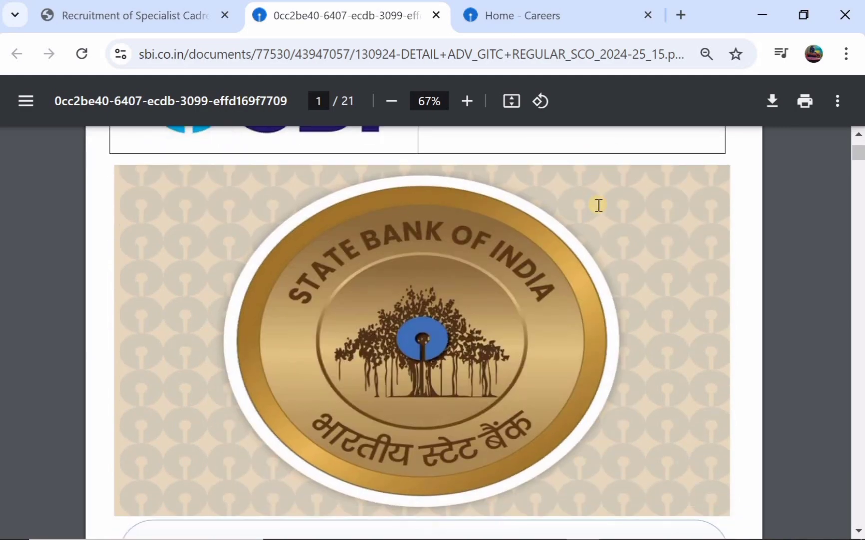
{"action": "scroll", "coordinate": [599, 205], "scroll_direction": "down", "scroll_amount": 7}
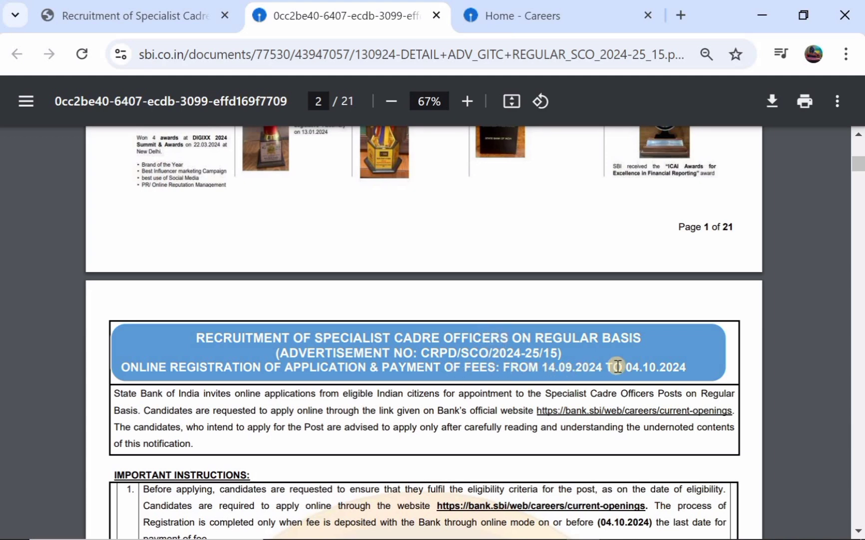
{"action": "scroll", "coordinate": [452, 385], "scroll_direction": "down", "scroll_amount": 1}
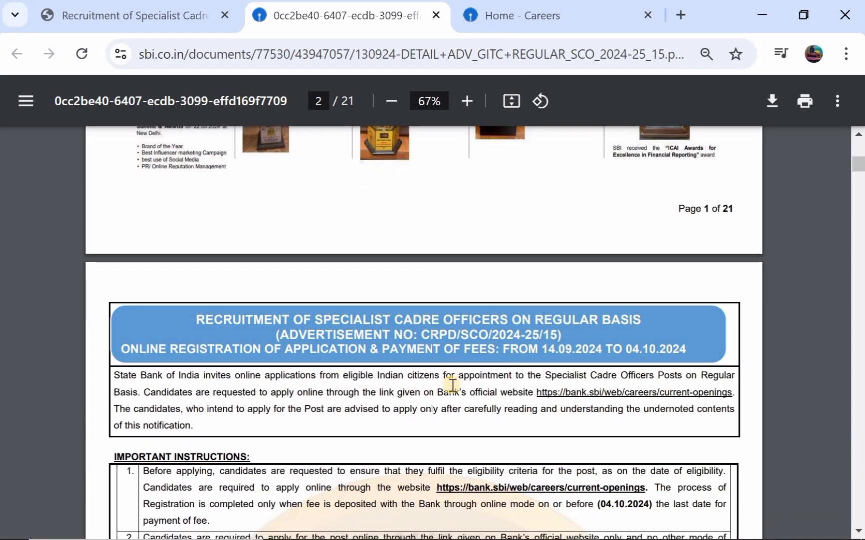
{"action": "scroll", "coordinate": [453, 384], "scroll_direction": "down", "scroll_amount": 2}
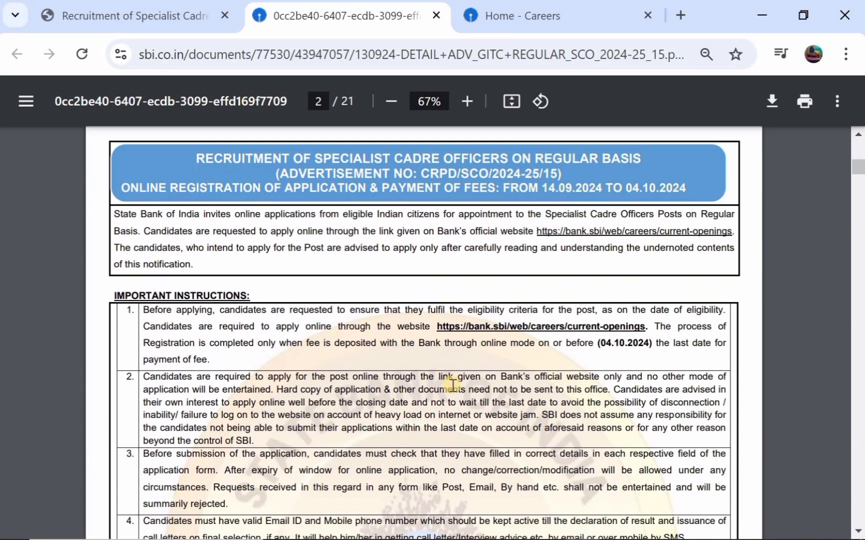
{"action": "scroll", "coordinate": [300, 342], "scroll_direction": "down", "scroll_amount": 10}
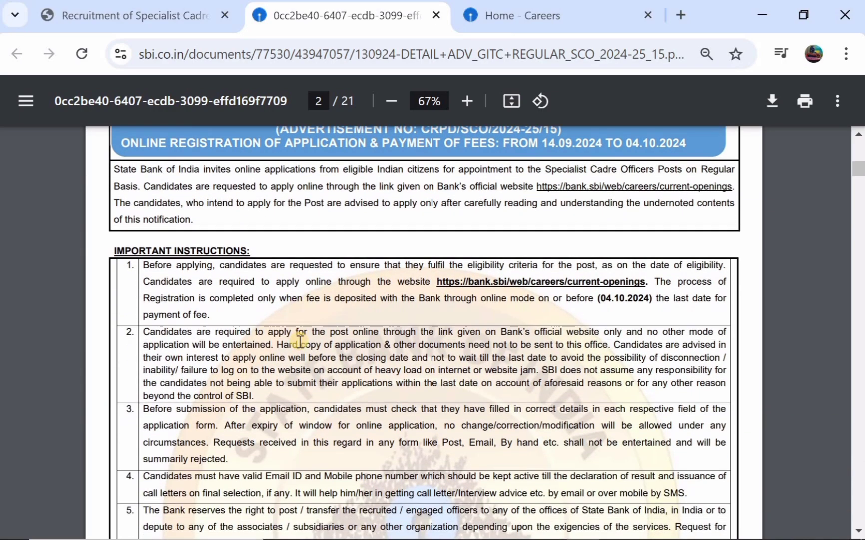
{"action": "scroll", "coordinate": [300, 341], "scroll_direction": "down", "scroll_amount": 10}
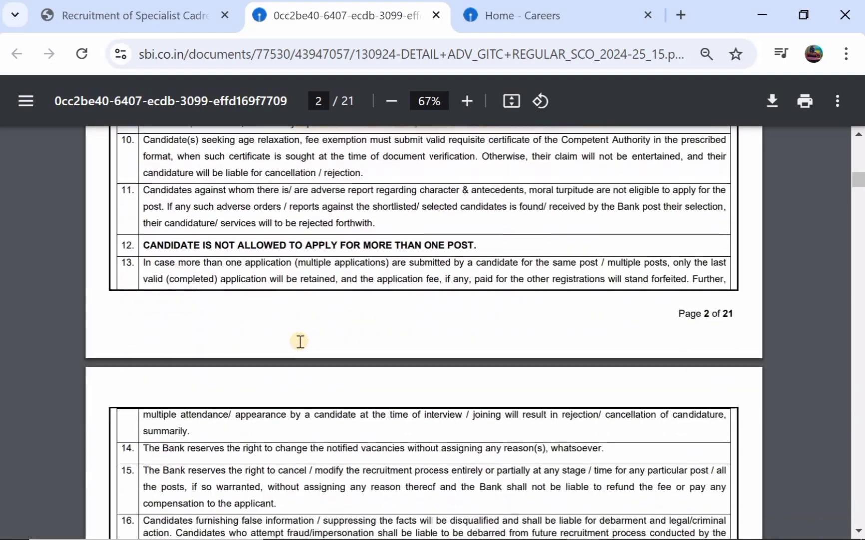
{"action": "scroll", "coordinate": [300, 342], "scroll_direction": "down", "scroll_amount": 4}
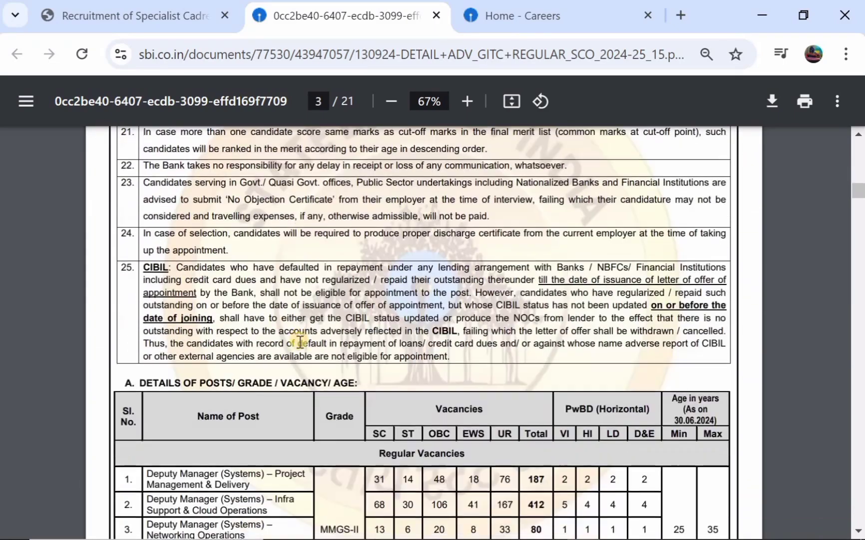
{"action": "scroll", "coordinate": [210, 407], "scroll_direction": "down", "scroll_amount": 1}
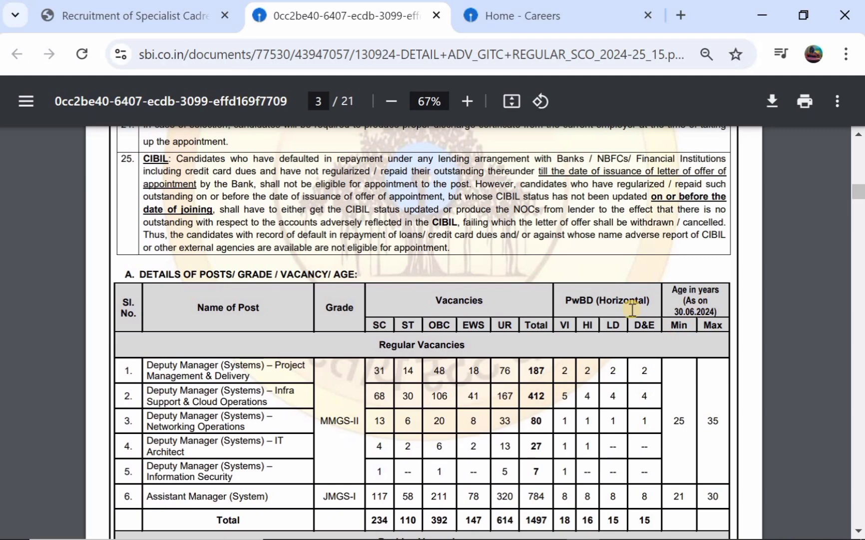
{"action": "scroll", "coordinate": [631, 307], "scroll_direction": "down", "scroll_amount": 3}
{"action": "scroll", "coordinate": [396, 405], "scroll_direction": "down", "scroll_amount": 4}
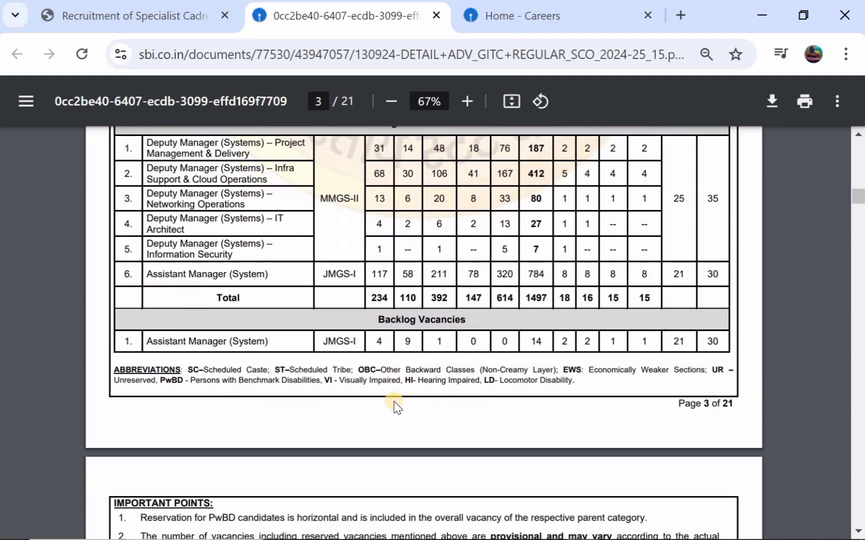
{"action": "scroll", "coordinate": [396, 405], "scroll_direction": "down", "scroll_amount": 5}
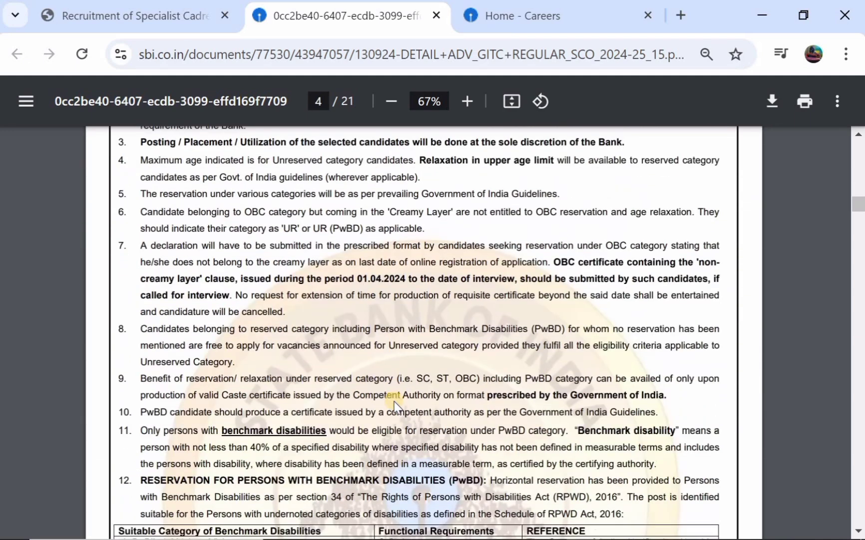
{"action": "scroll", "coordinate": [310, 314], "scroll_direction": "down", "scroll_amount": 10}
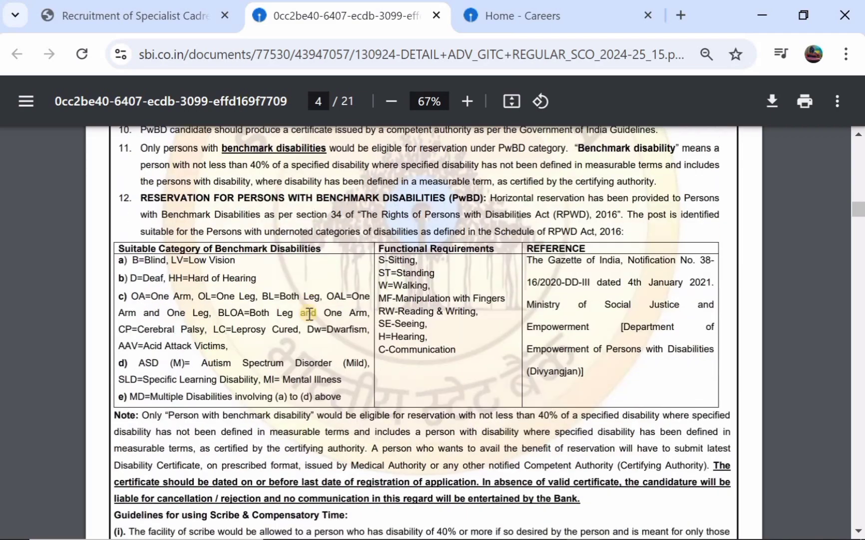
{"action": "scroll", "coordinate": [309, 313], "scroll_direction": "down", "scroll_amount": 14}
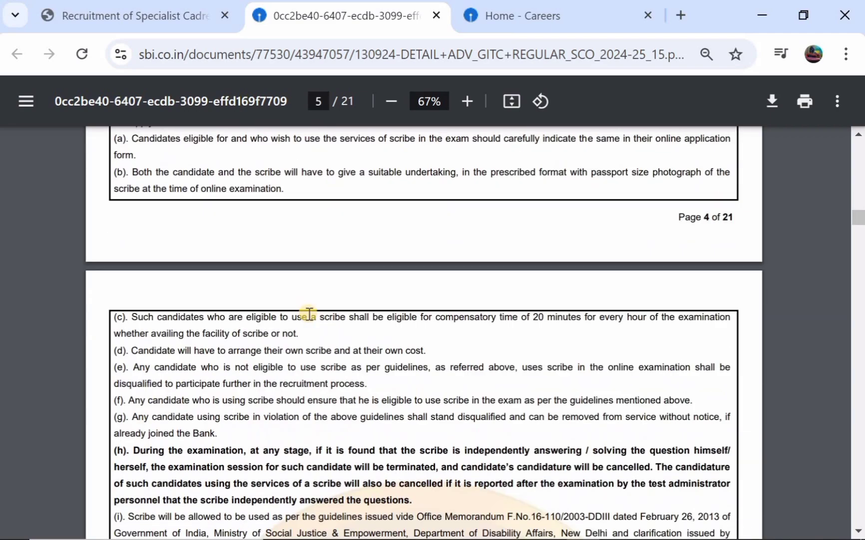
{"action": "scroll", "coordinate": [310, 313], "scroll_direction": "down", "scroll_amount": 1}
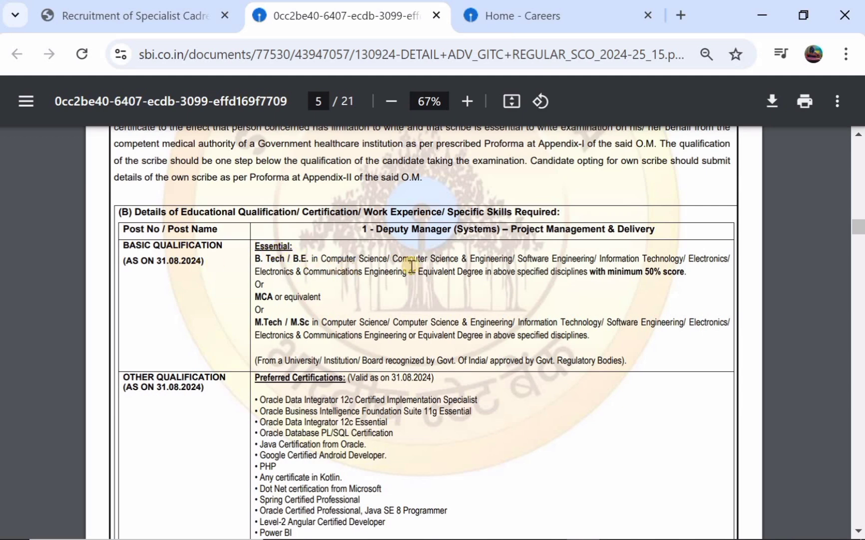
Scroll from page 5 to page 9, reviewing each post's qualification requirements
{"action": "scroll", "coordinate": [340, 310], "scroll_direction": "down", "scroll_amount": 3}
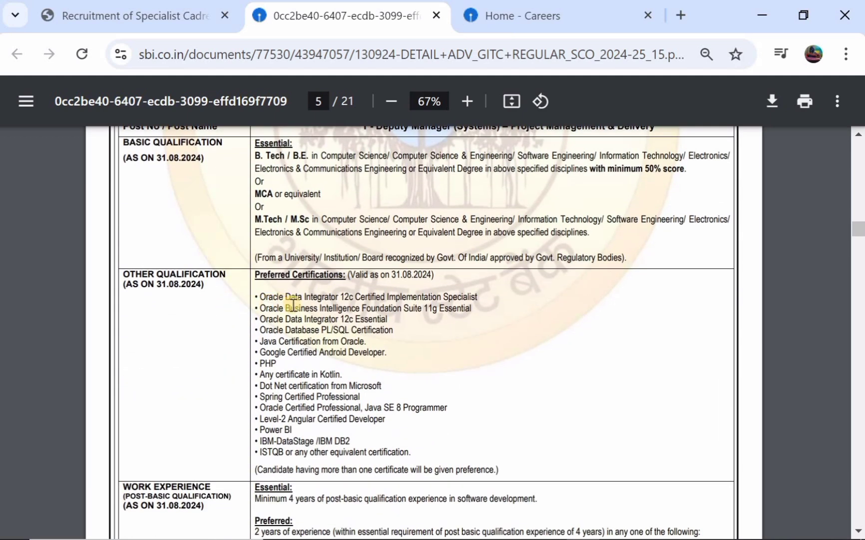
{"action": "scroll", "coordinate": [293, 303], "scroll_direction": "down", "scroll_amount": 2}
{"action": "scroll", "coordinate": [294, 304], "scroll_direction": "down", "scroll_amount": 2}
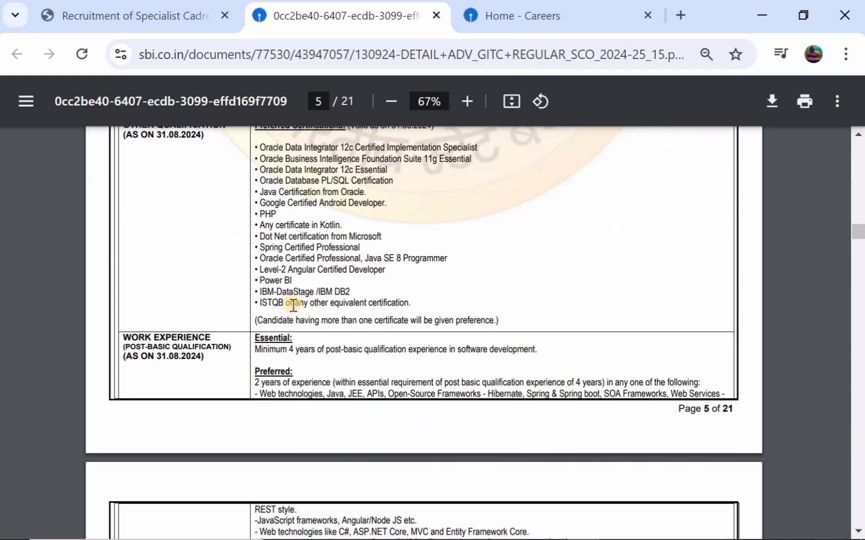
{"action": "scroll", "coordinate": [292, 358], "scroll_direction": "down", "scroll_amount": 10}
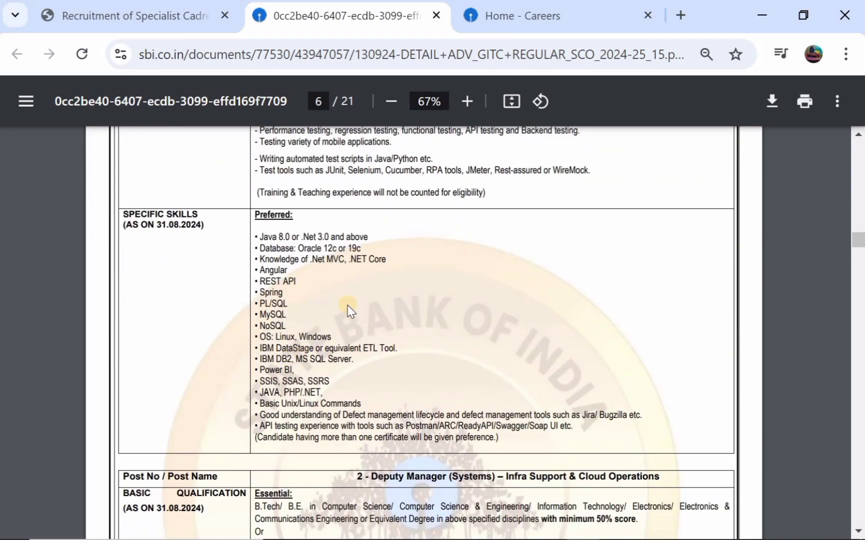
{"action": "scroll", "coordinate": [348, 309], "scroll_direction": "down", "scroll_amount": 6}
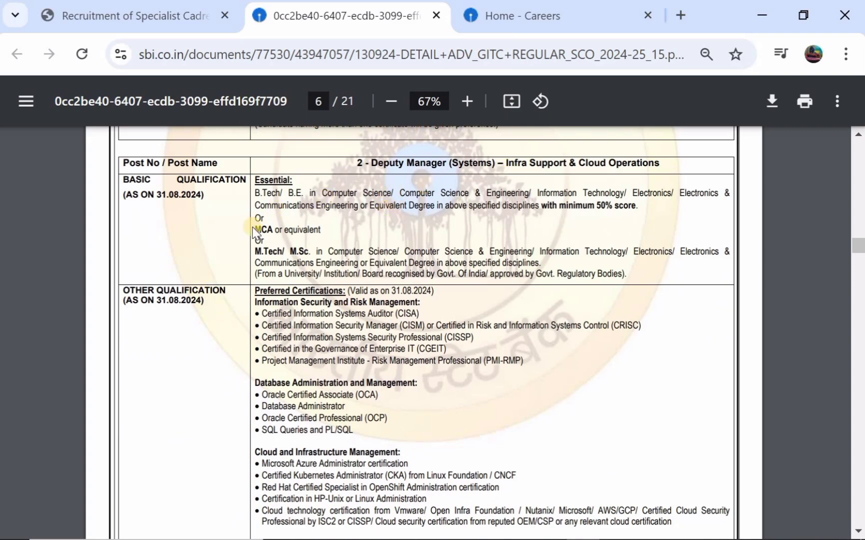
{"action": "scroll", "coordinate": [320, 266], "scroll_direction": "down", "scroll_amount": 2}
{"action": "scroll", "coordinate": [319, 266], "scroll_direction": "down", "scroll_amount": 10}
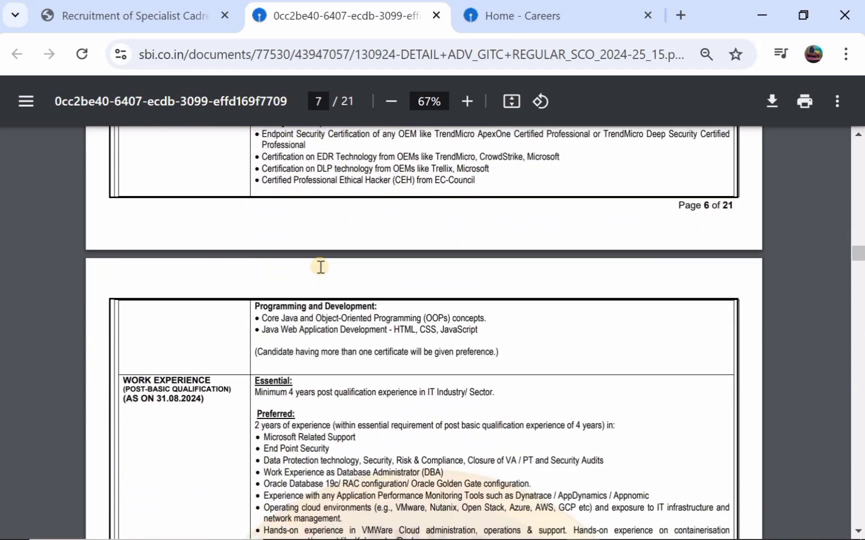
{"action": "scroll", "coordinate": [320, 266], "scroll_direction": "down", "scroll_amount": 5}
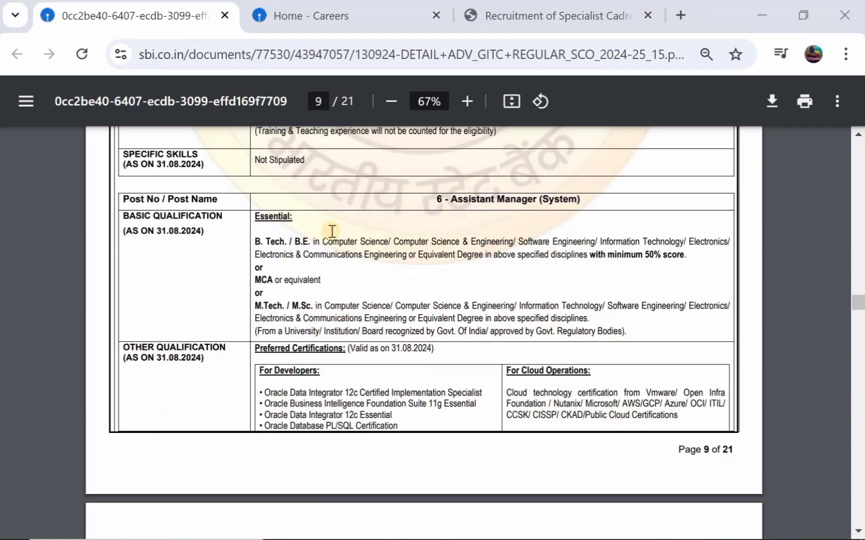
Settle on page 9's Assistant Manager (System) essentials: B.Tech/B.E. with 50%, MCA, or M.Tech/M.Sc
{"action": "scroll", "coordinate": [332, 231], "scroll_direction": "down", "scroll_amount": 1}
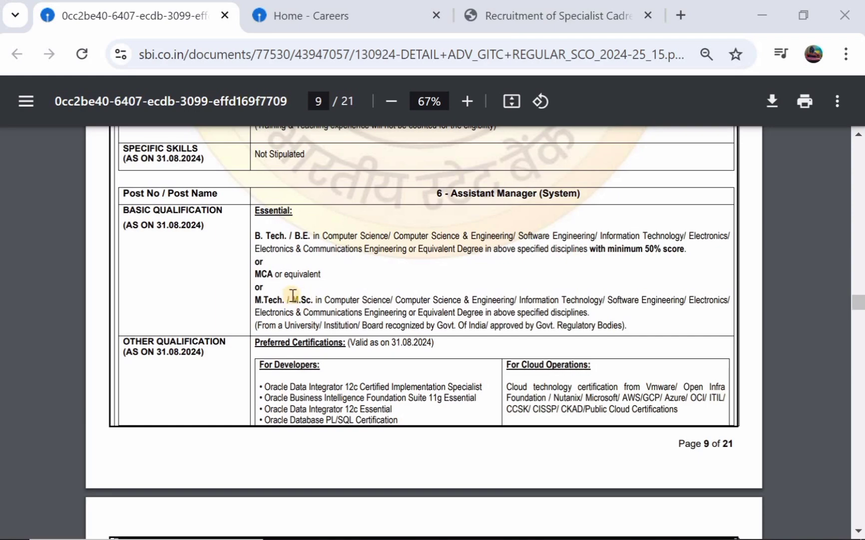
{"action": "scroll", "coordinate": [300, 291], "scroll_direction": "down", "scroll_amount": 8}
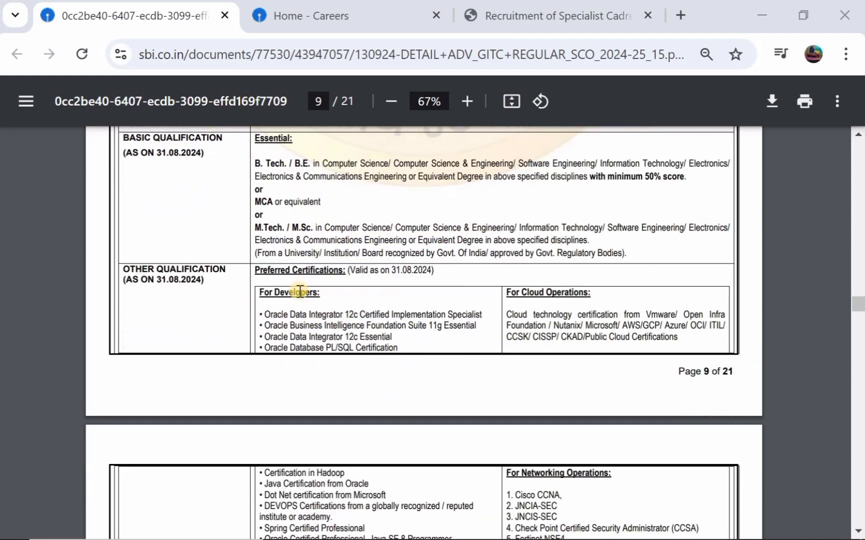
{"action": "scroll", "coordinate": [300, 291], "scroll_direction": "down", "scroll_amount": 7}
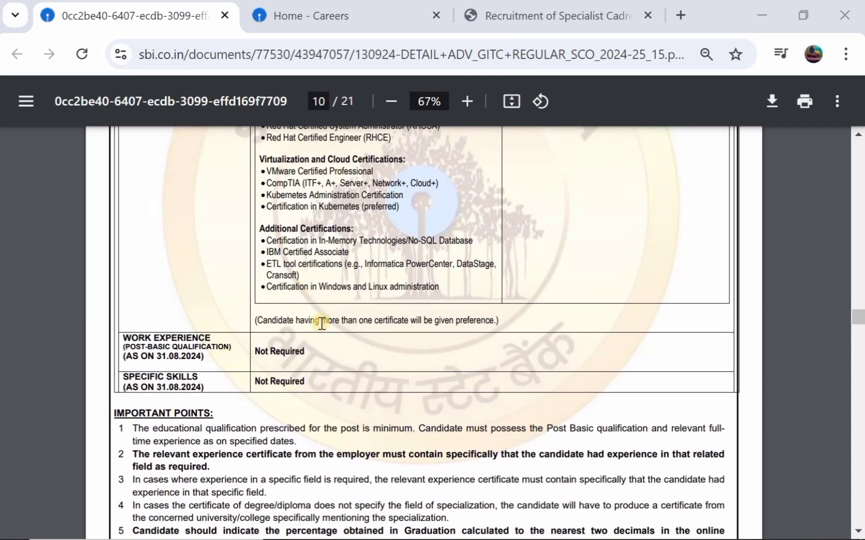
{"action": "scroll", "coordinate": [320, 281], "scroll_direction": "up", "scroll_amount": 10}
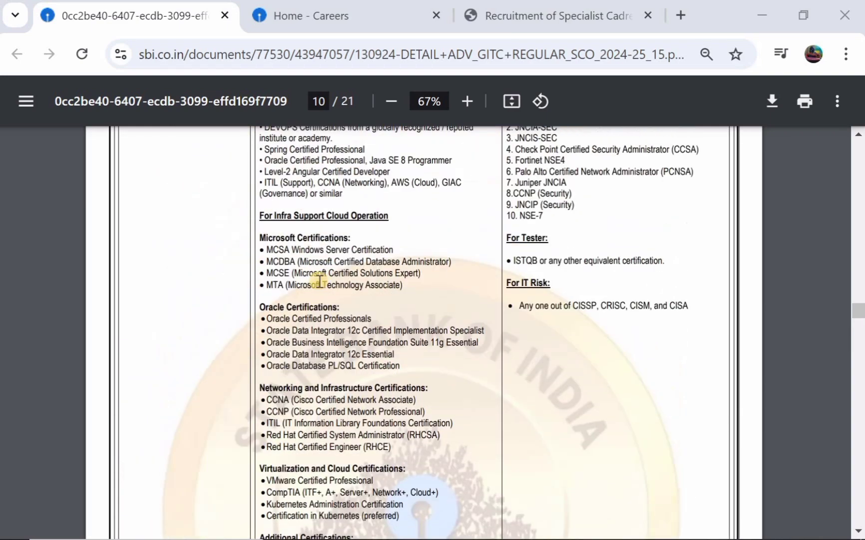
{"action": "scroll", "coordinate": [319, 281], "scroll_direction": "up", "scroll_amount": 2}
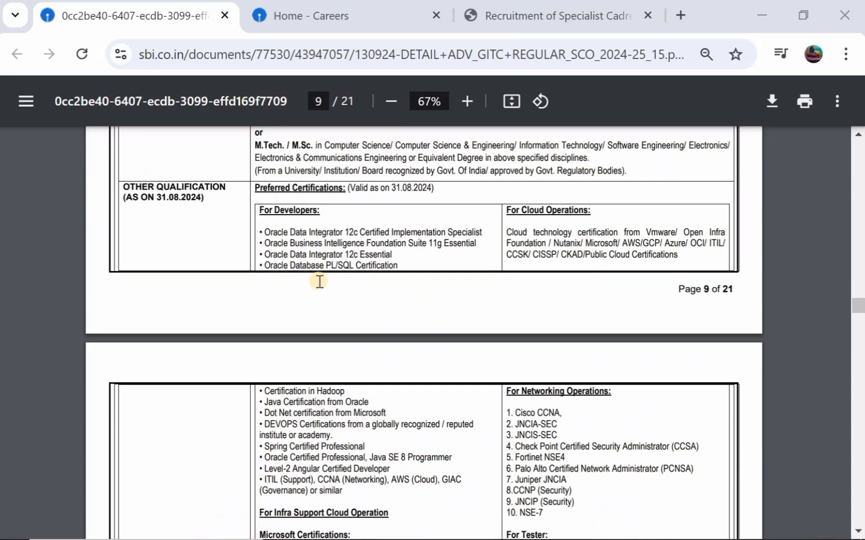
{"action": "scroll", "coordinate": [320, 281], "scroll_direction": "up", "scroll_amount": 1}
{"action": "scroll", "coordinate": [319, 281], "scroll_direction": "up", "scroll_amount": 1}
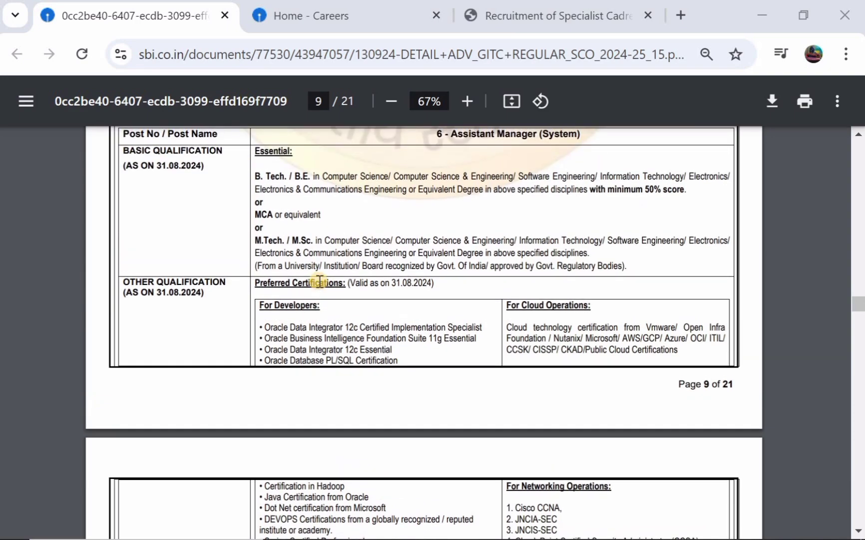
{"action": "scroll", "coordinate": [320, 281], "scroll_direction": "up", "scroll_amount": 2}
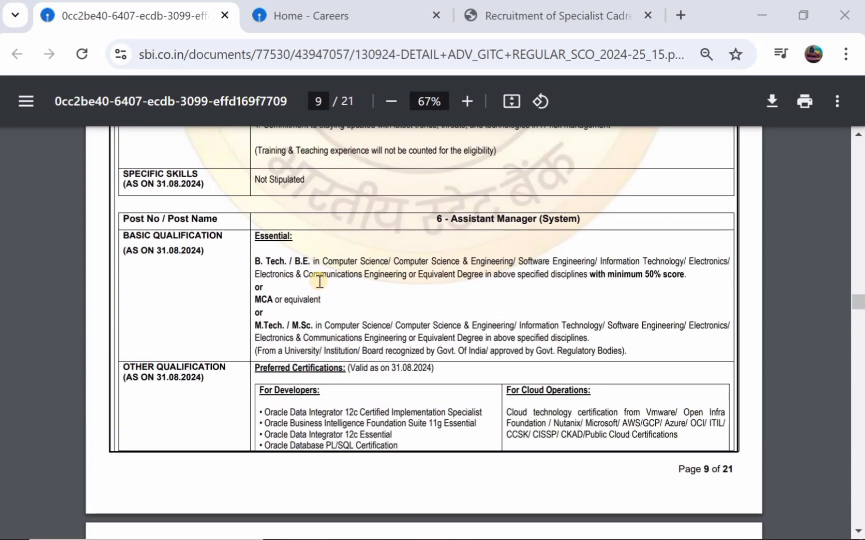
{"action": "scroll", "coordinate": [319, 280], "scroll_direction": "up", "scroll_amount": 1}
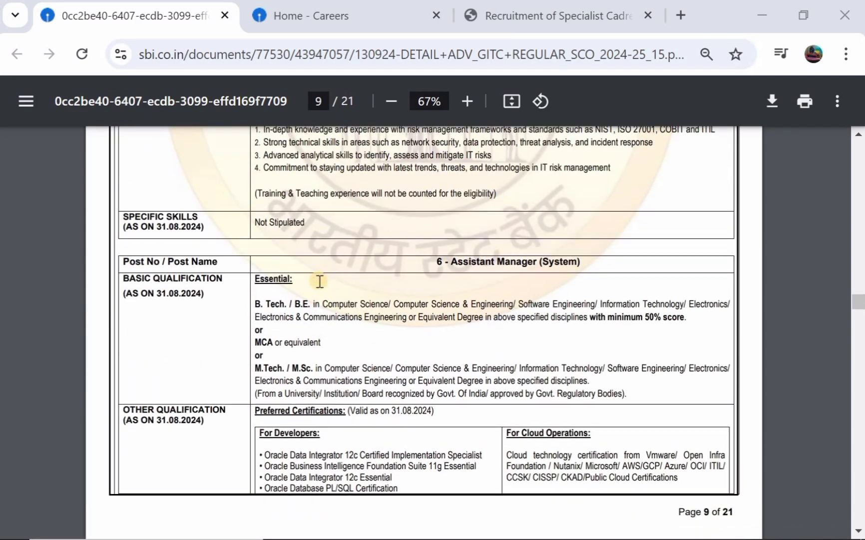
{"action": "scroll", "coordinate": [319, 281], "scroll_direction": "down", "scroll_amount": 1}
{"action": "scroll", "coordinate": [320, 281], "scroll_direction": "up", "scroll_amount": 2}
{"action": "scroll", "coordinate": [320, 280], "scroll_direction": "down", "scroll_amount": 3}
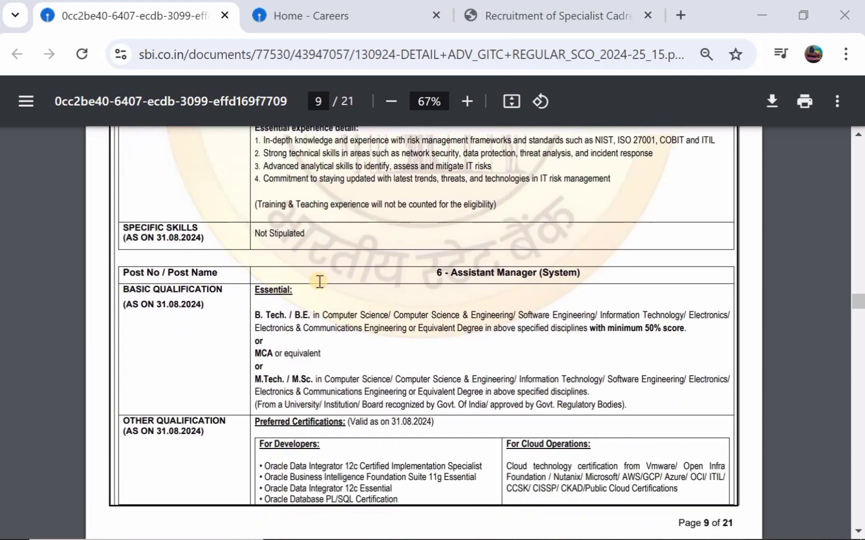
{"action": "scroll", "coordinate": [320, 281], "scroll_direction": "up", "scroll_amount": 1}
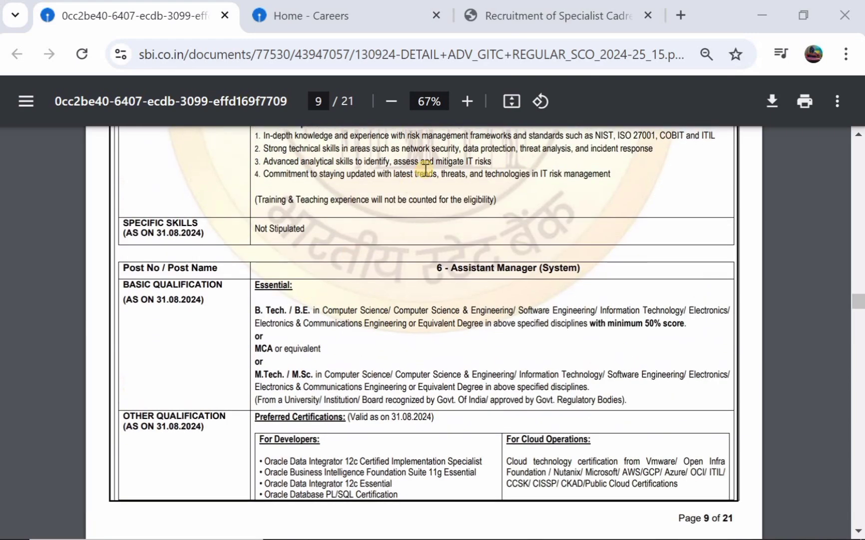
Return to the Specialist Cadre recruitment tab and start a new candidate registration
{"action": "left_click", "coordinate": [561, 15]}
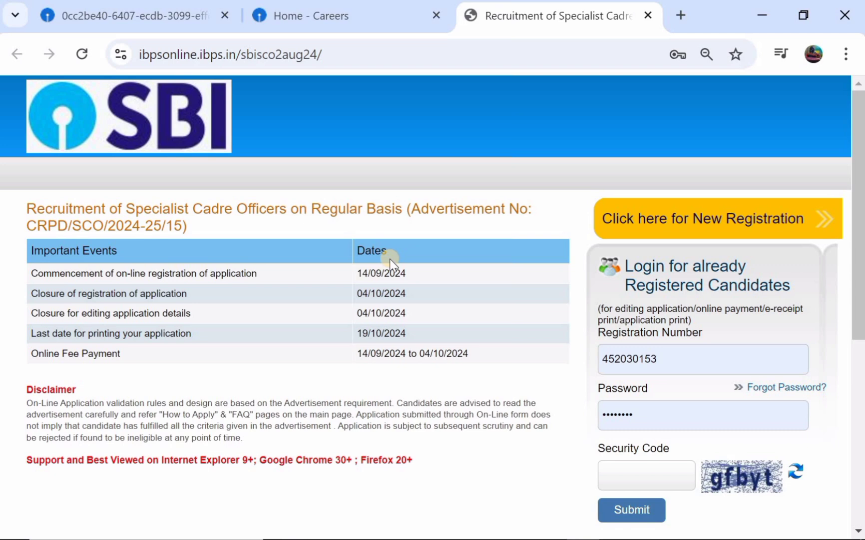
{"action": "left_click", "coordinate": [663, 224]}
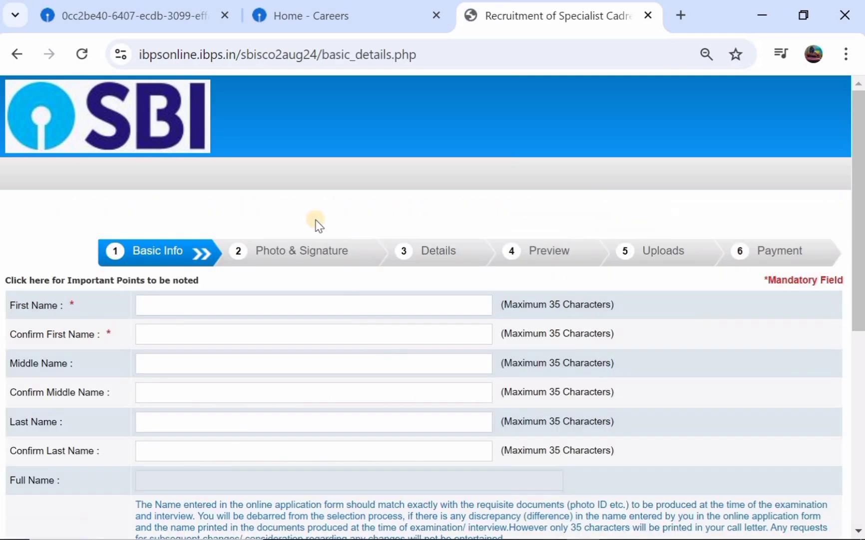
{"action": "scroll", "coordinate": [218, 295], "scroll_direction": "down", "scroll_amount": 1}
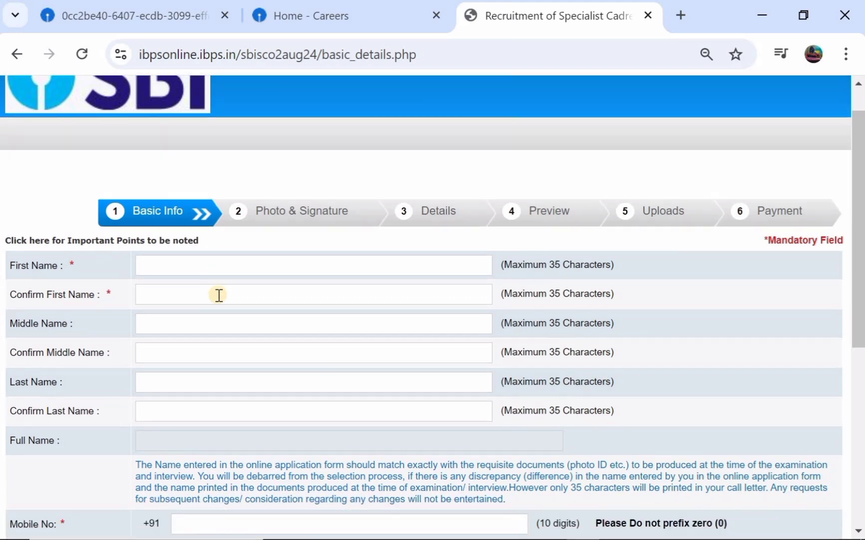
Enter and confirm the candidate's first name and last name
{"action": "left_click", "coordinate": [201, 266]}
{"action": "left_click", "coordinate": [146, 295]}
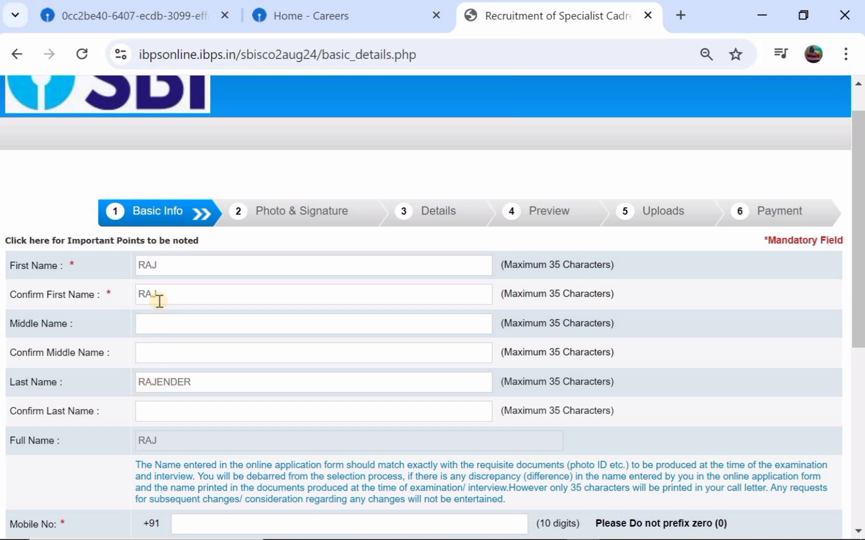
{"action": "left_click", "coordinate": [159, 407]}
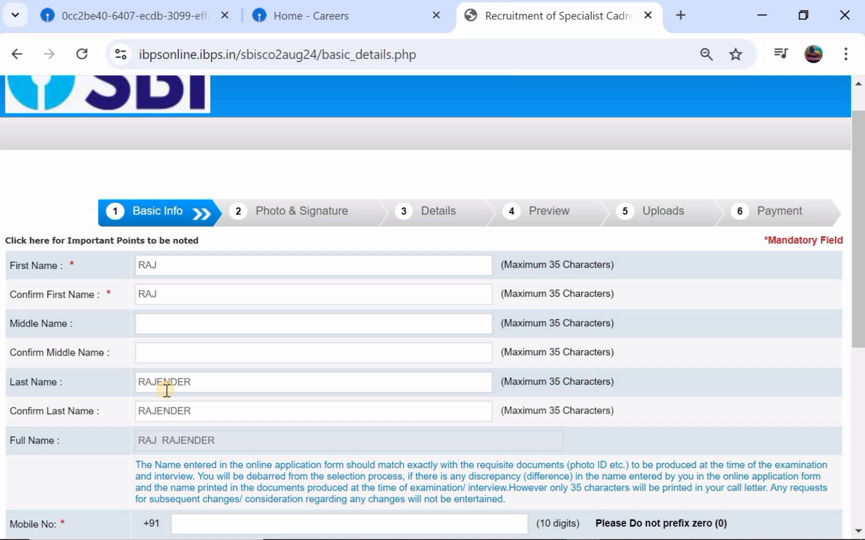
Enter the candidate's e-mail ID with the gmail.com domain and confirm it
{"action": "scroll", "coordinate": [166, 389], "scroll_direction": "down", "scroll_amount": 4}
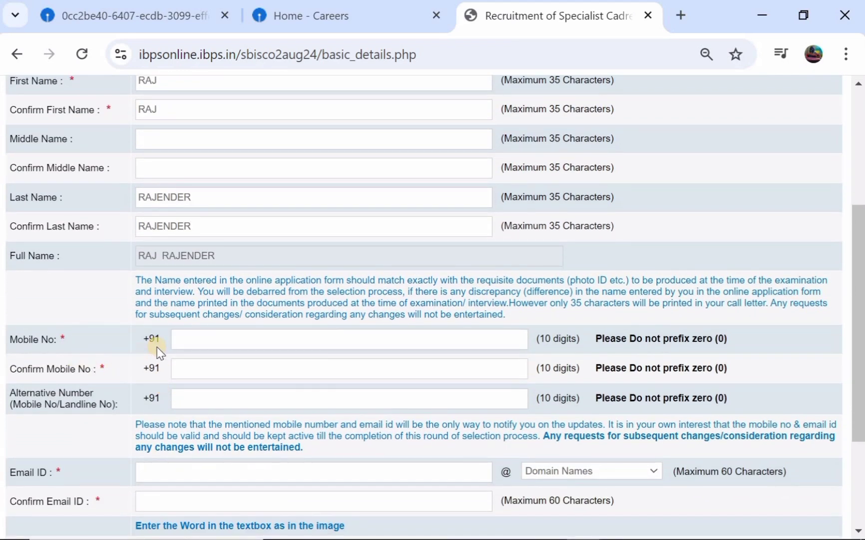
{"action": "scroll", "coordinate": [237, 191], "scroll_direction": "up", "scroll_amount": 2}
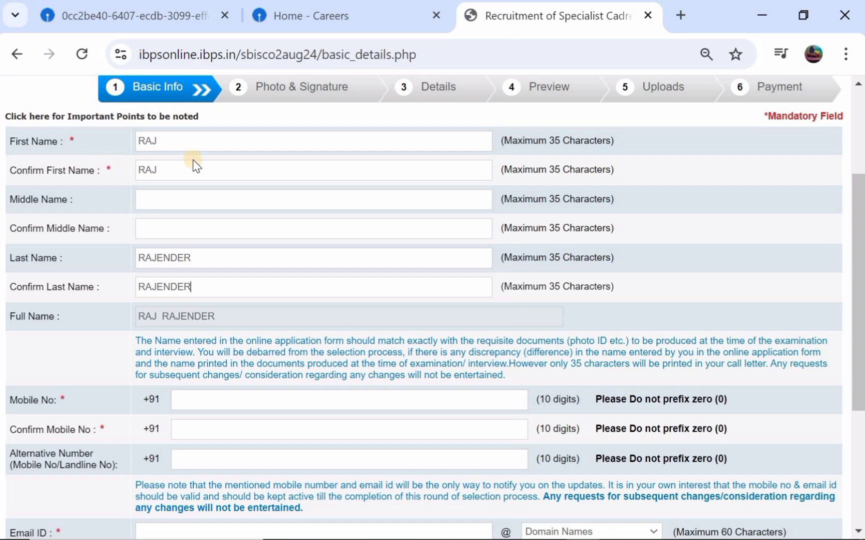
{"action": "scroll", "coordinate": [193, 160], "scroll_direction": "down", "scroll_amount": 2}
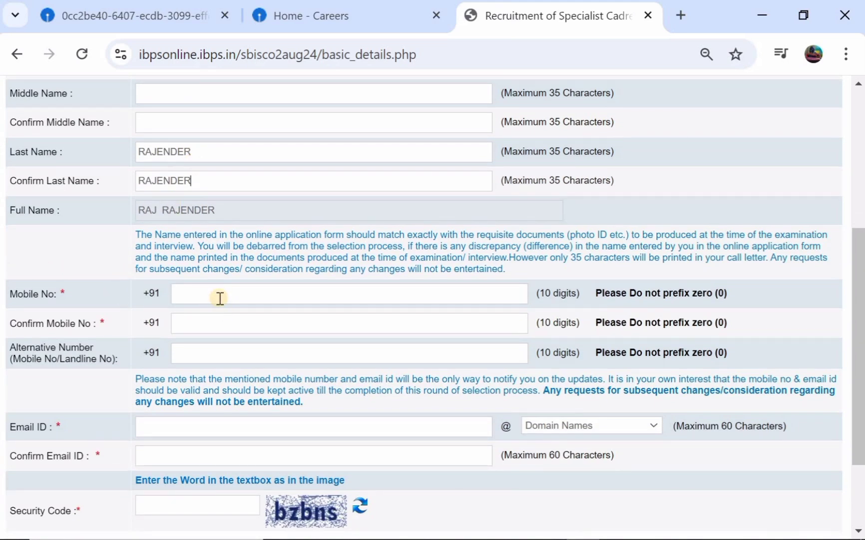
{"action": "scroll", "coordinate": [218, 311], "scroll_direction": "down", "scroll_amount": 2}
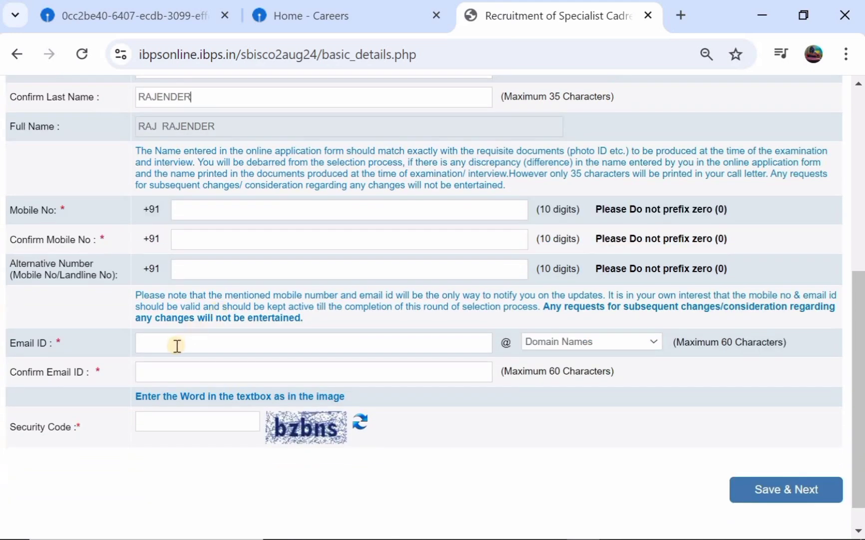
{"action": "left_click", "coordinate": [182, 345]}
{"action": "left_click", "coordinate": [533, 343]}
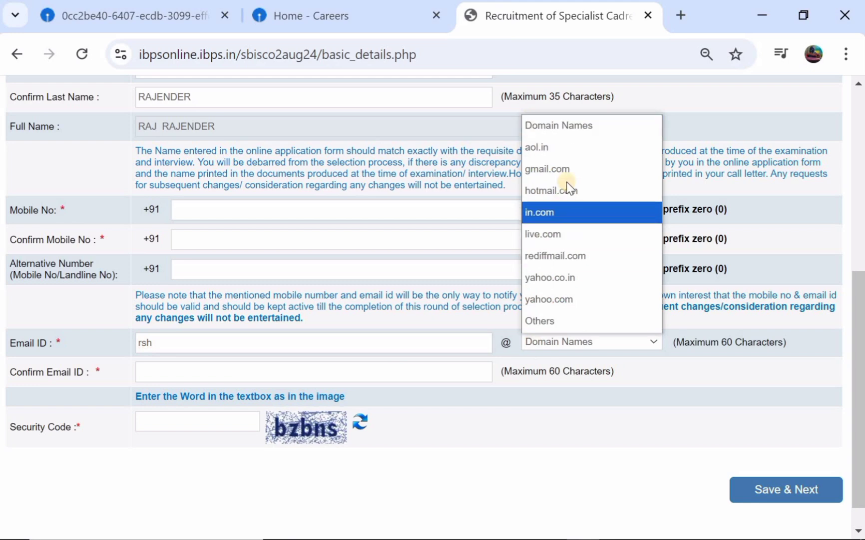
{"action": "left_click", "coordinate": [567, 169]}
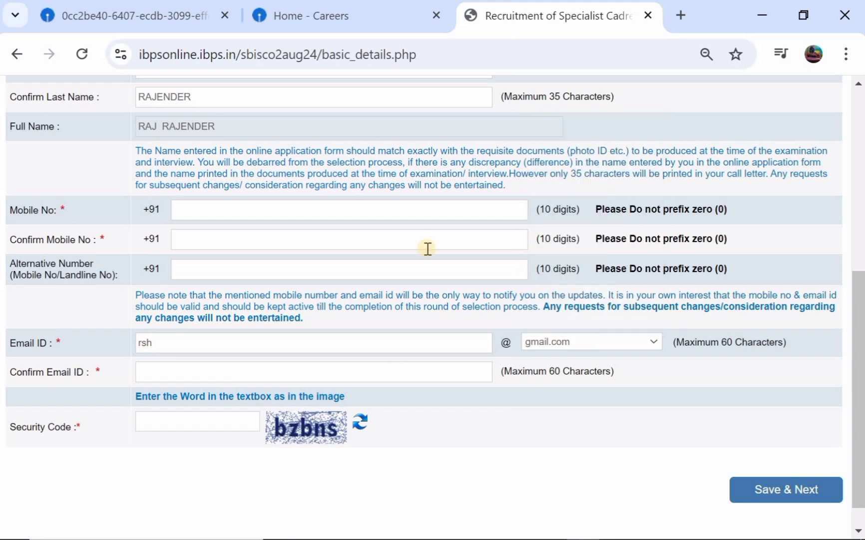
{"action": "left_click", "coordinate": [191, 376]}
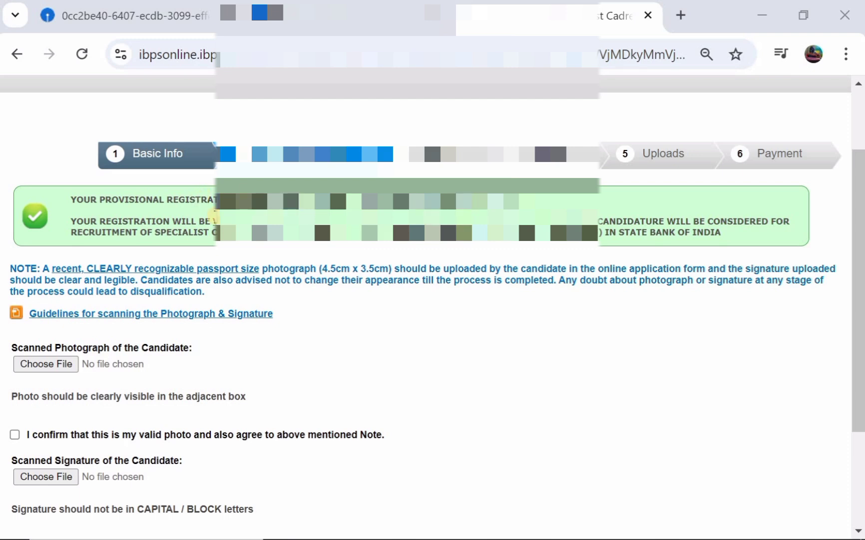
Open the photo and signature scanning guidelines and review the limits, e.g. signature 10–20 kb, 140 x 60 pixels
{"action": "scroll", "coordinate": [215, 220], "scroll_direction": "down", "scroll_amount": 1}
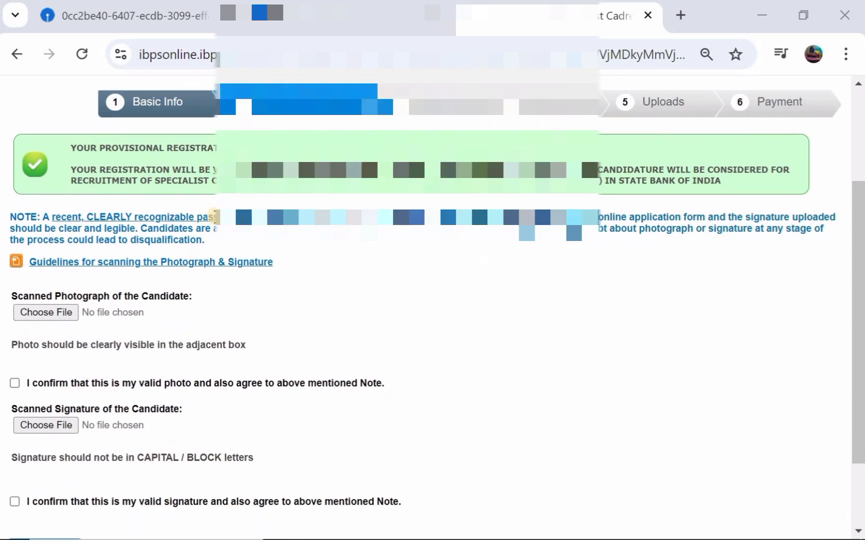
{"action": "scroll", "coordinate": [231, 245], "scroll_direction": "down", "scroll_amount": 1}
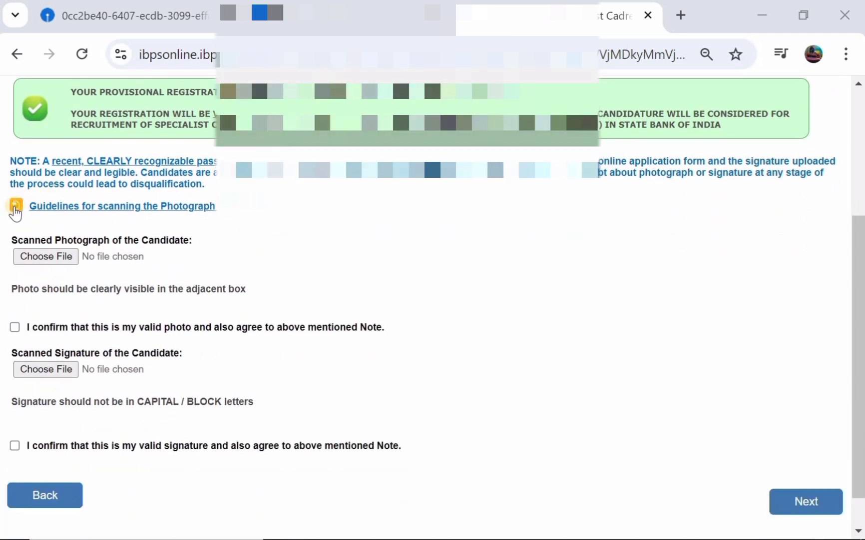
{"action": "left_click", "coordinate": [84, 204]}
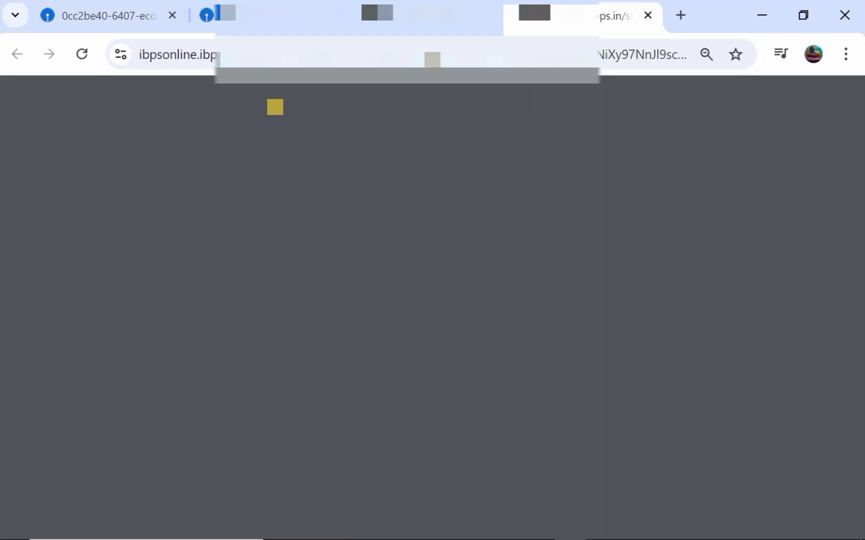
{"action": "scroll", "coordinate": [253, 264], "scroll_direction": "down", "scroll_amount": 2}
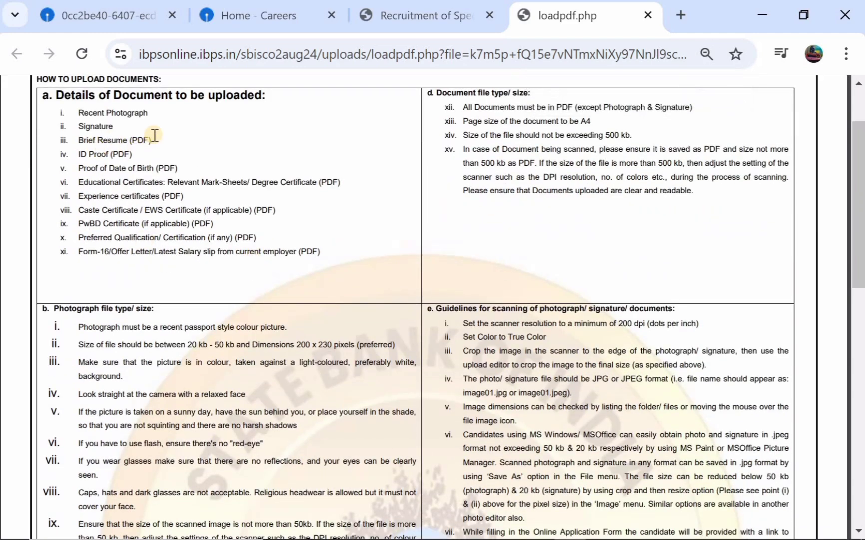
{"action": "scroll", "coordinate": [145, 174], "scroll_direction": "down", "scroll_amount": 1}
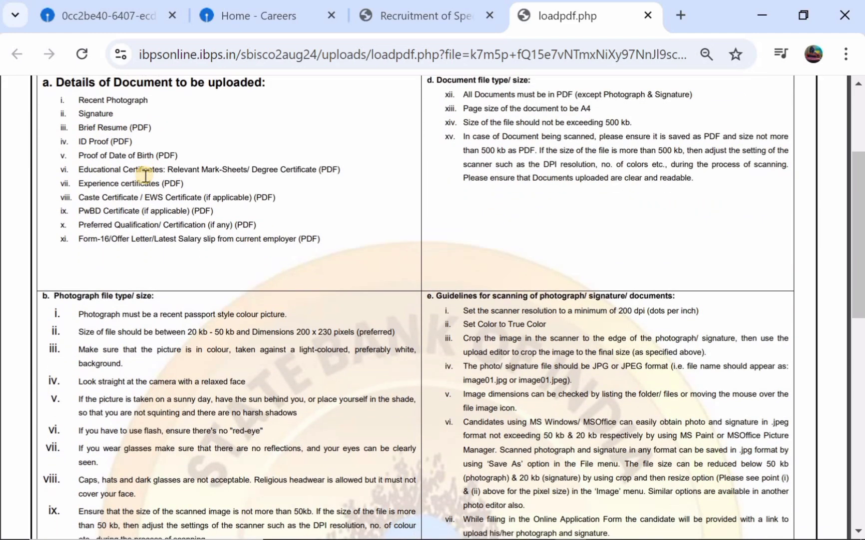
{"action": "scroll", "coordinate": [145, 175], "scroll_direction": "down", "scroll_amount": 2}
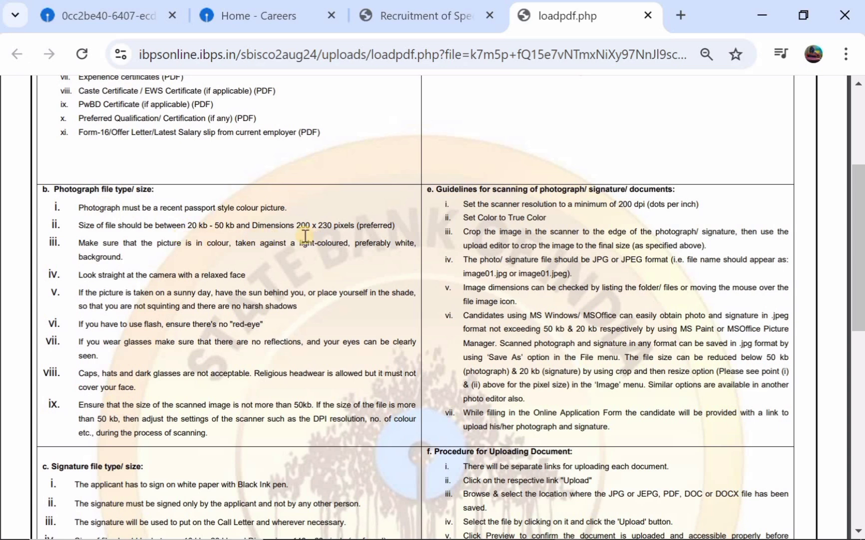
{"action": "scroll", "coordinate": [354, 218], "scroll_direction": "down", "scroll_amount": 1}
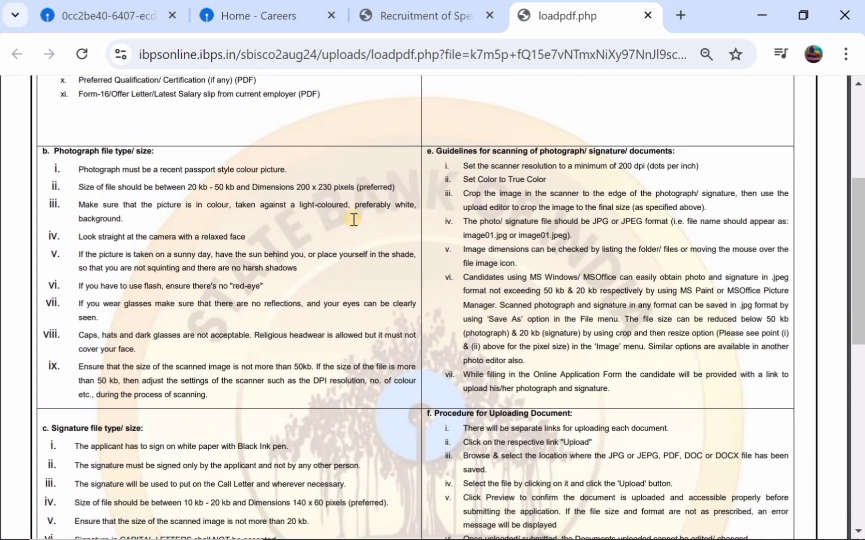
{"action": "scroll", "coordinate": [319, 200], "scroll_direction": "down", "scroll_amount": 4}
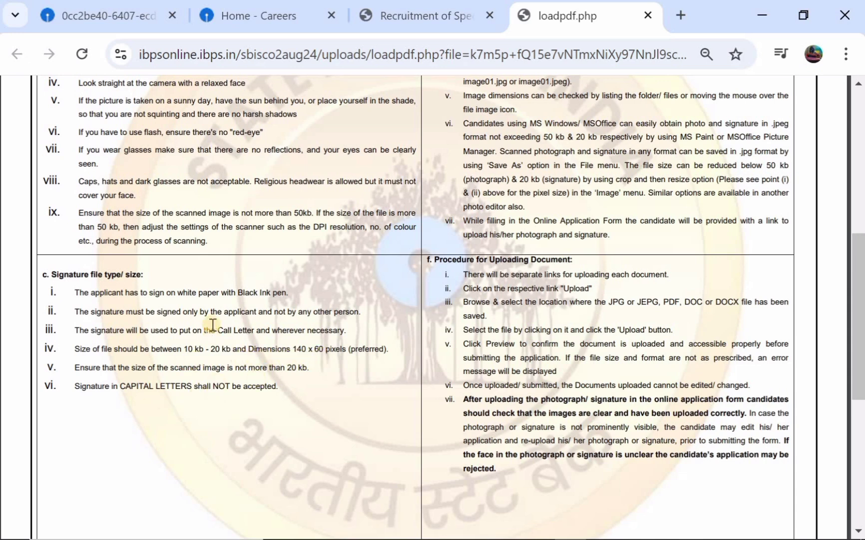
Back on the form, confirm both the photo and signature are valid and advance to Details
{"action": "left_click", "coordinate": [437, 13]}
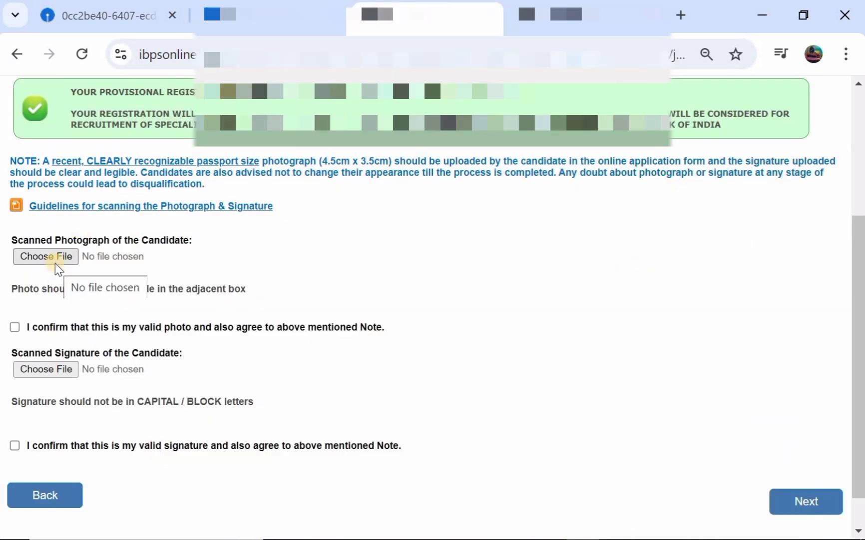
{"action": "left_click", "coordinate": [15, 328]}
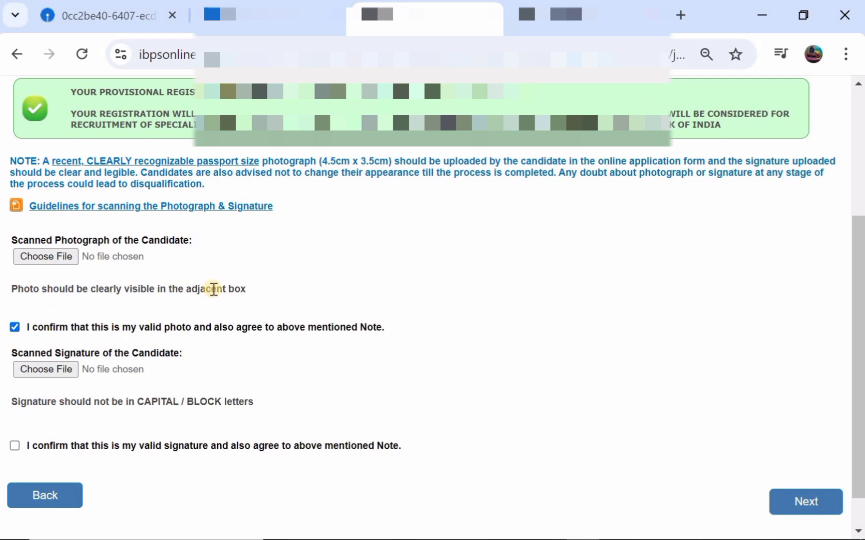
{"action": "scroll", "coordinate": [115, 327], "scroll_direction": "down", "scroll_amount": 1}
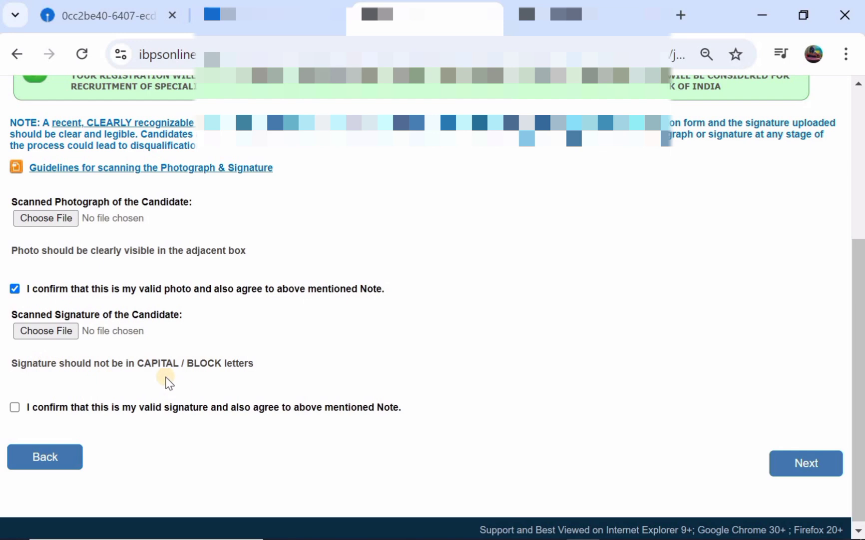
{"action": "left_click", "coordinate": [14, 407]}
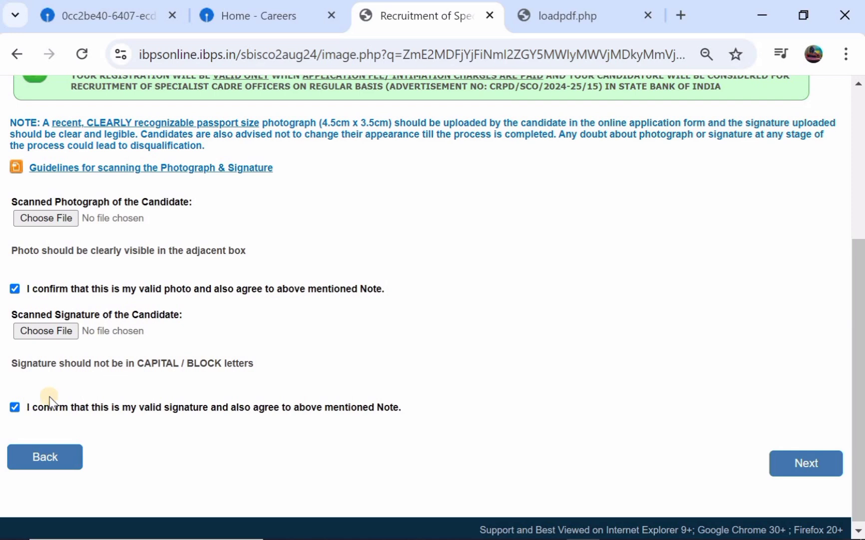
{"action": "left_click", "coordinate": [772, 461]}
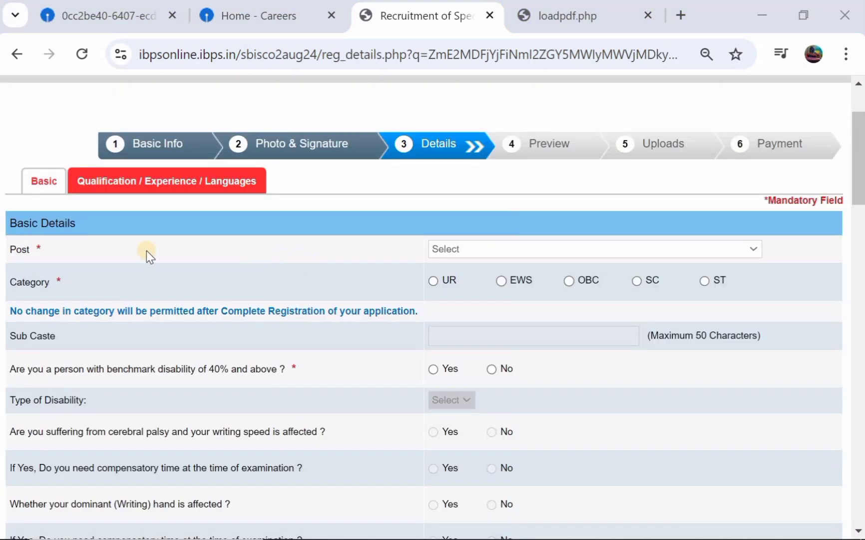
Choose the Assistant Manager (System) JMGS-I post and accept the eligibility declaration
{"action": "left_click", "coordinate": [530, 250]}
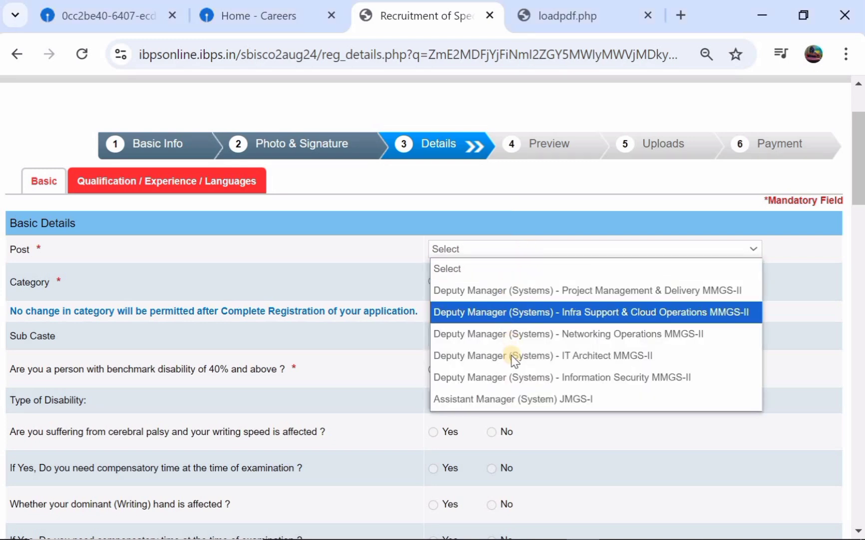
{"action": "left_click", "coordinate": [512, 399]}
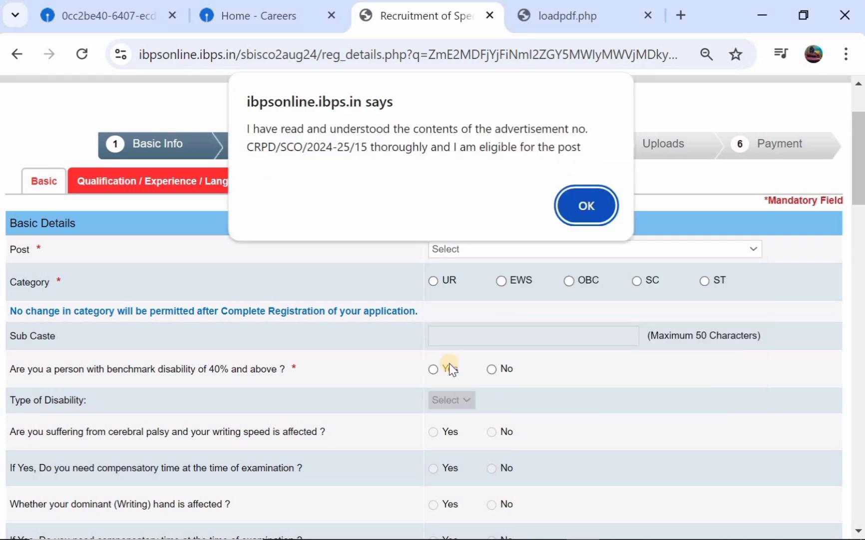
{"action": "left_click", "coordinate": [586, 205]}
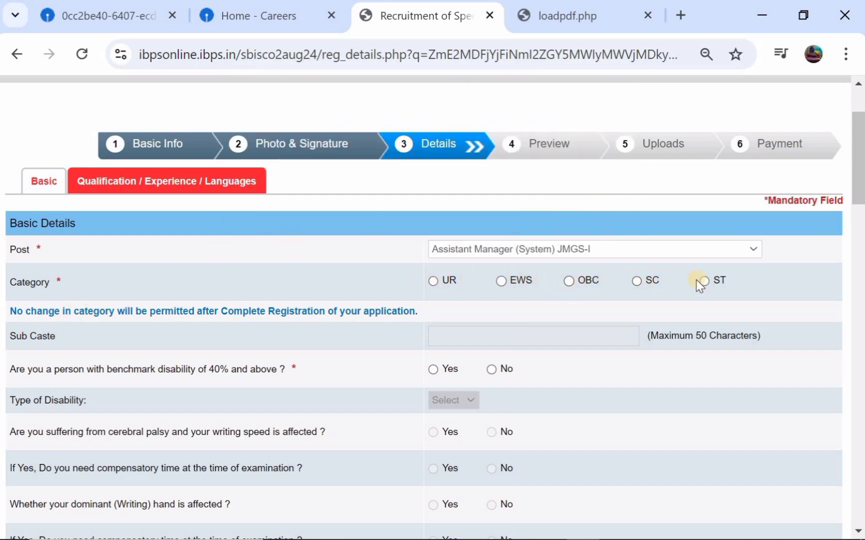
Select OBC as the category, acknowledge its warning, and move to the Sub Caste field
{"action": "left_click", "coordinate": [568, 280]}
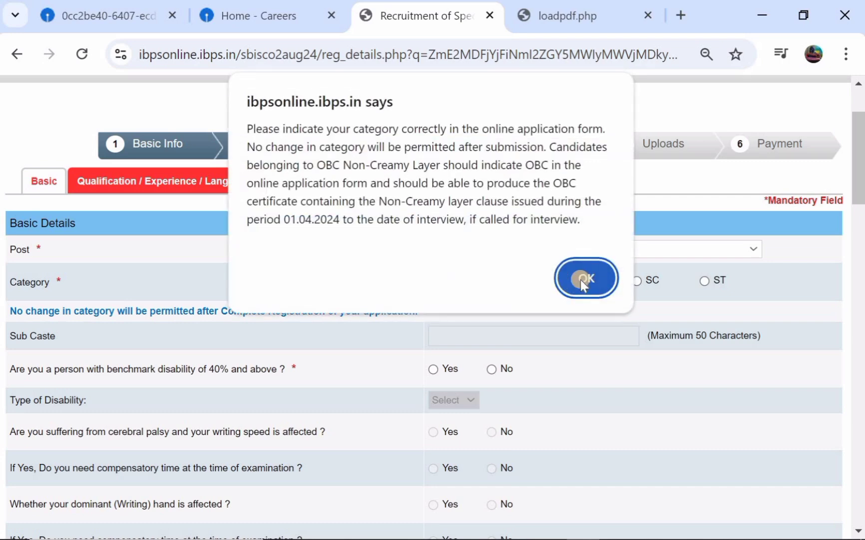
{"action": "left_click", "coordinate": [582, 277]}
{"action": "scroll", "coordinate": [355, 310], "scroll_direction": "down", "scroll_amount": 1}
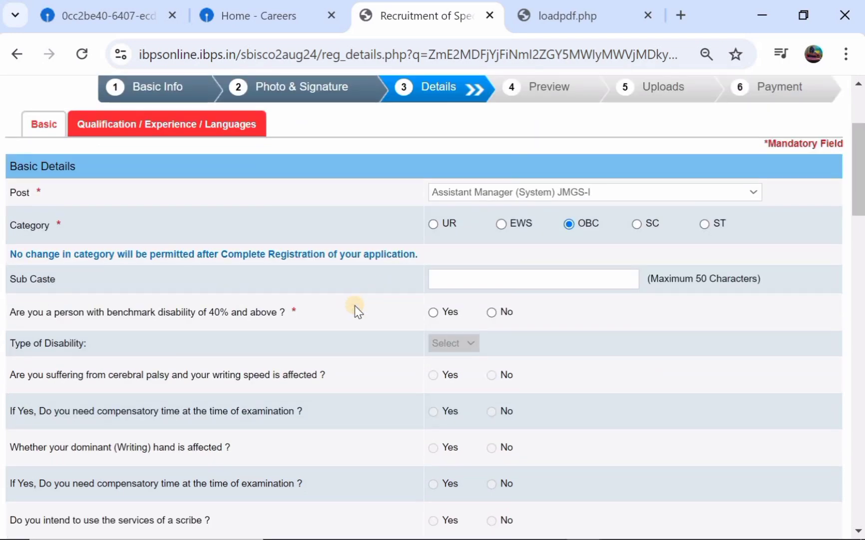
{"action": "left_click", "coordinate": [492, 271]}
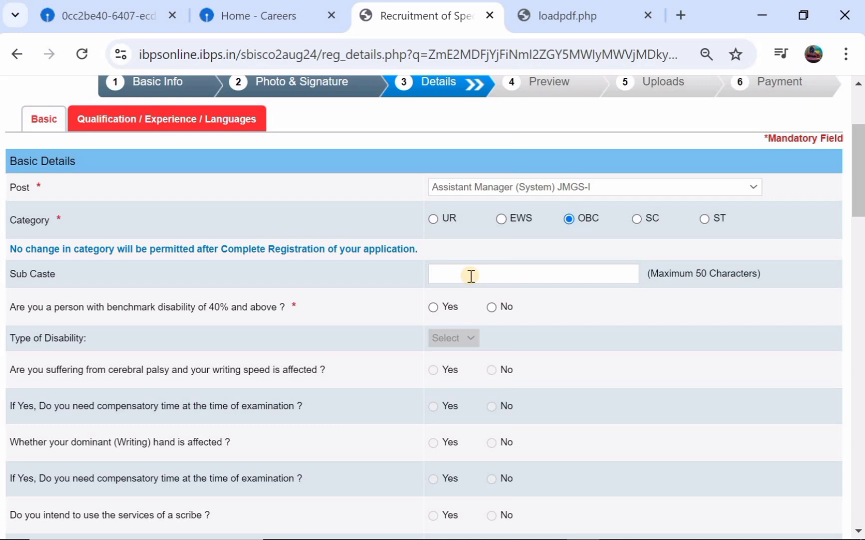
{"action": "scroll", "coordinate": [471, 275], "scroll_direction": "down", "scroll_amount": 1}
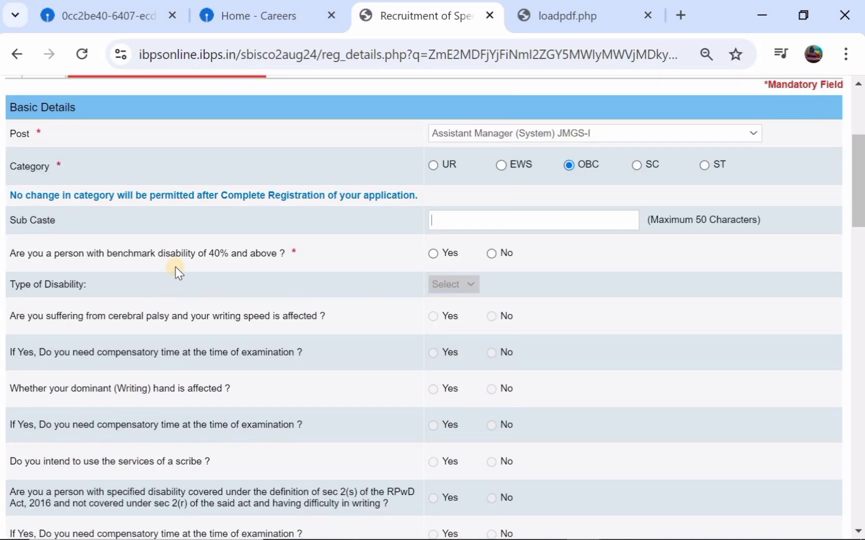
Answer No to both benchmark disability and RPwD writing difficulty
{"action": "left_click", "coordinate": [431, 253]}
{"action": "left_click", "coordinate": [451, 290]}
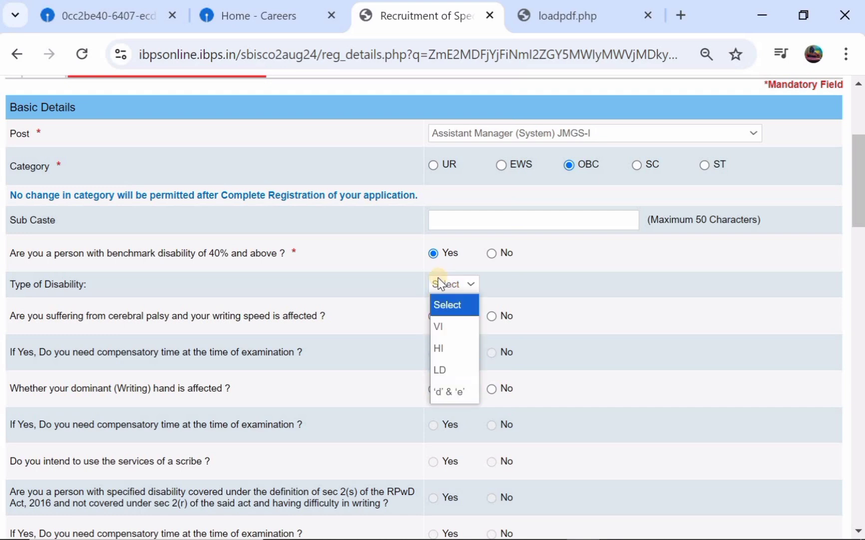
{"action": "left_click", "coordinate": [490, 253]}
{"action": "scroll", "coordinate": [488, 254], "scroll_direction": "down", "scroll_amount": 2}
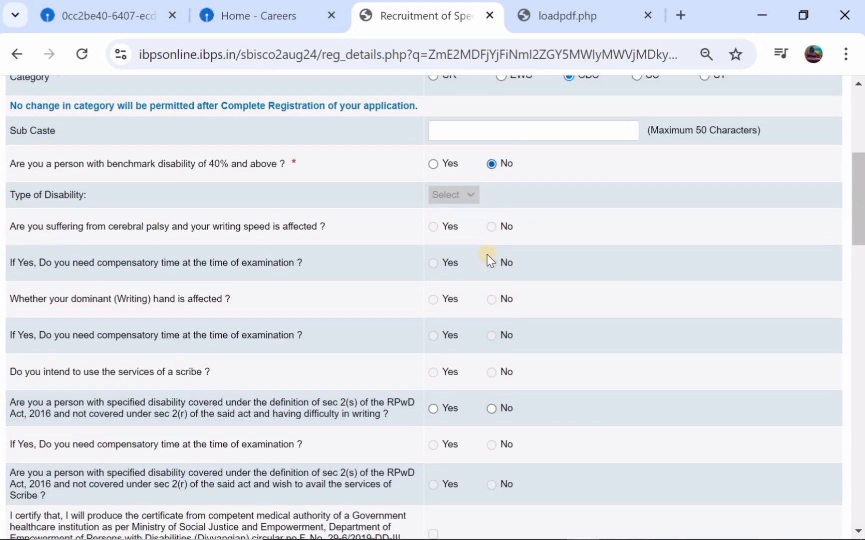
{"action": "scroll", "coordinate": [487, 254], "scroll_direction": "down", "scroll_amount": 1}
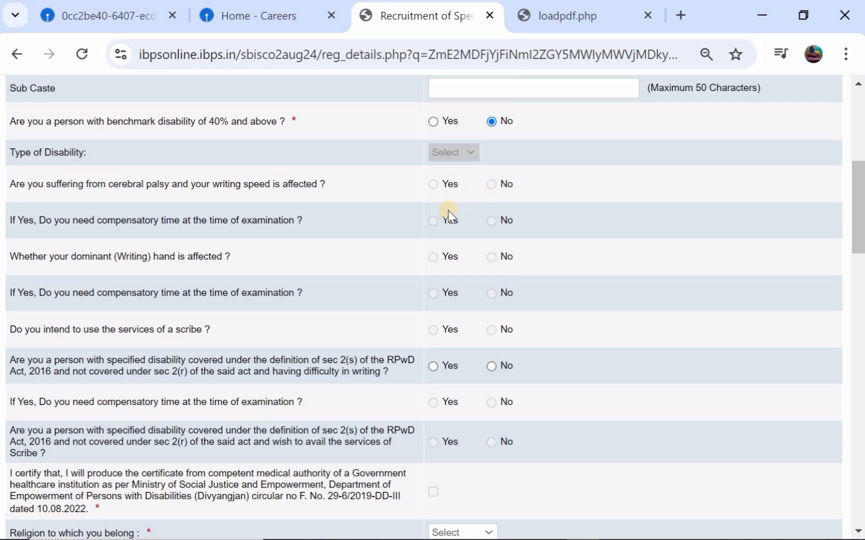
{"action": "scroll", "coordinate": [448, 209], "scroll_direction": "down", "scroll_amount": 1}
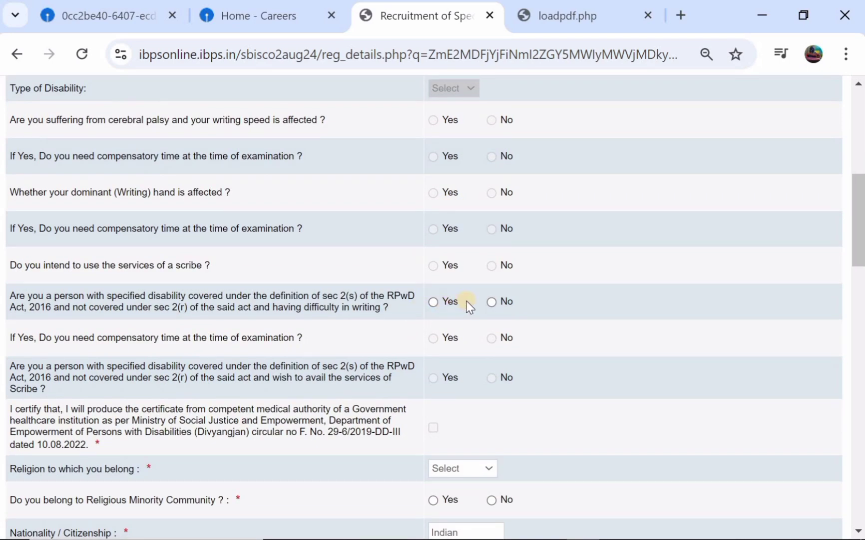
{"action": "left_click", "coordinate": [492, 301]}
Set religion to Hindu and answer No to religious minority community
{"action": "scroll", "coordinate": [425, 300], "scroll_direction": "down", "scroll_amount": 2}
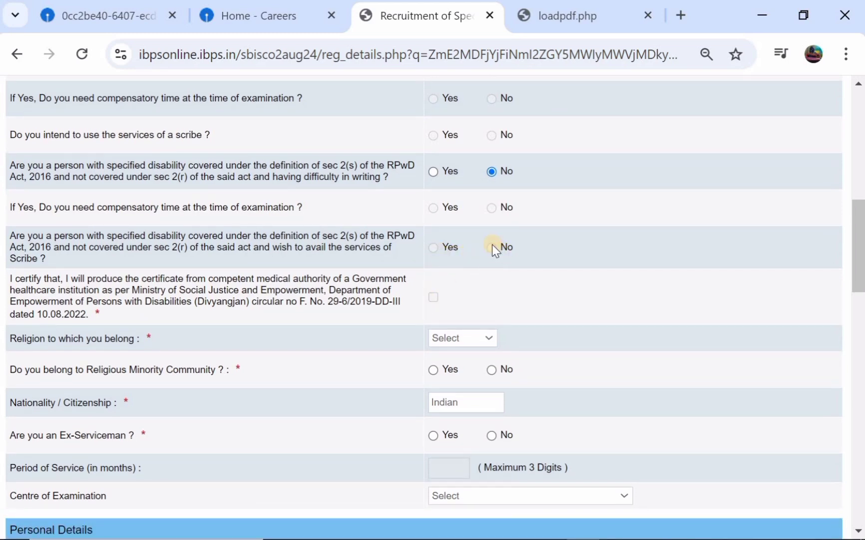
{"action": "scroll", "coordinate": [450, 240], "scroll_direction": "down", "scroll_amount": 2}
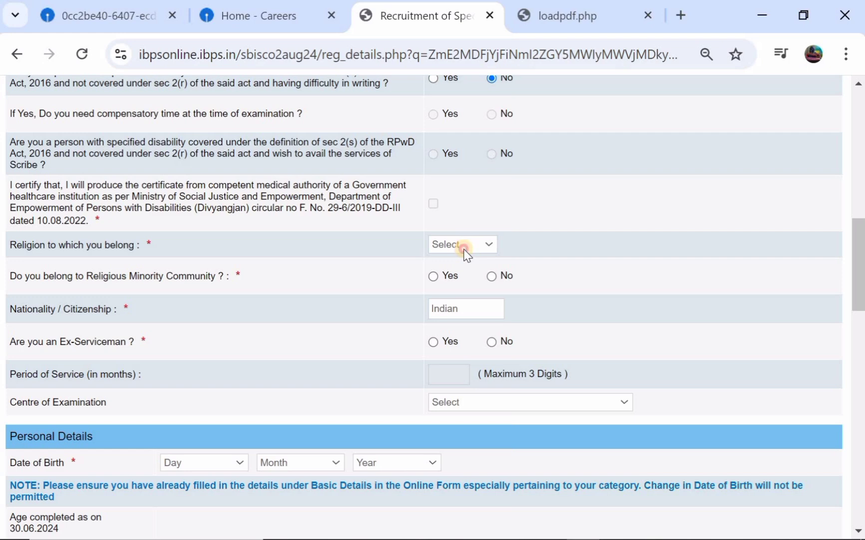
{"action": "left_click", "coordinate": [464, 248]}
{"action": "left_click", "coordinate": [462, 328]}
{"action": "left_click", "coordinate": [433, 278]}
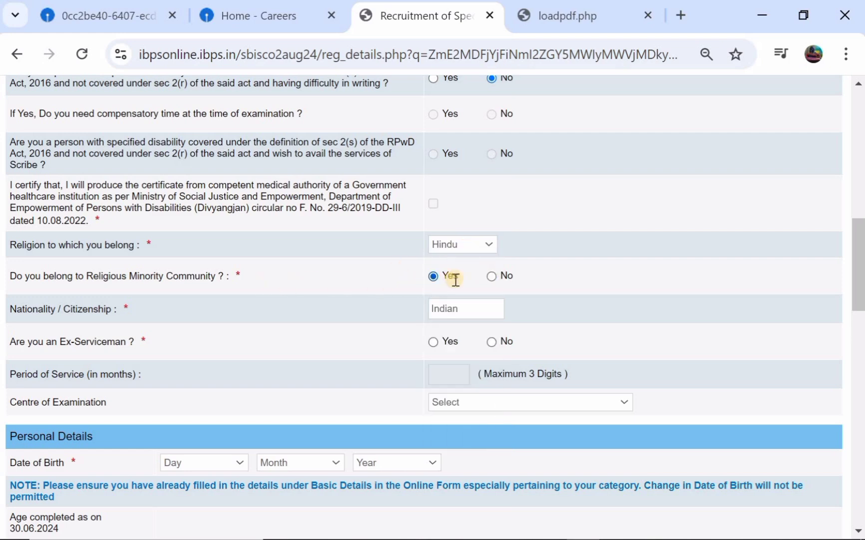
{"action": "left_click", "coordinate": [492, 276]}
{"action": "scroll", "coordinate": [405, 310], "scroll_direction": "down", "scroll_amount": 1}
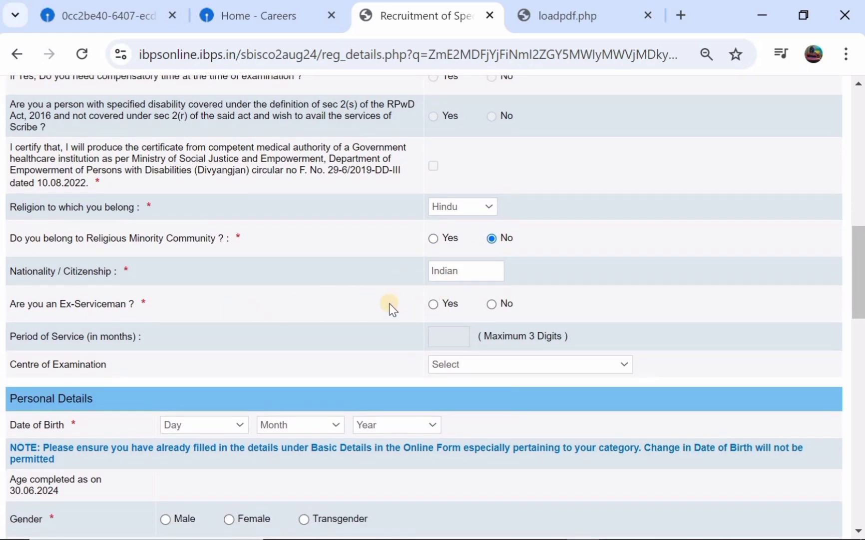
Answer No to Ex-Serviceman and choose Guntur/ Vijayawada as the examination centre
{"action": "left_click", "coordinate": [435, 304]}
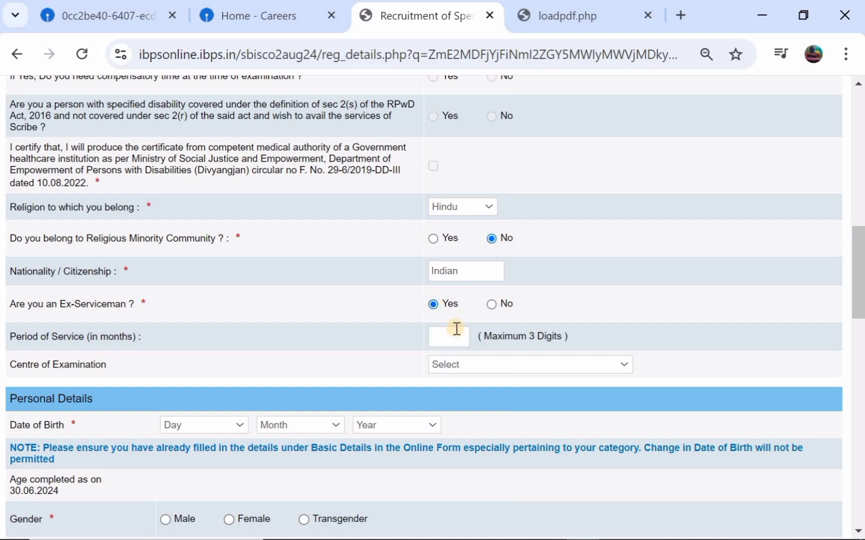
{"action": "left_click", "coordinate": [493, 304]}
{"action": "scroll", "coordinate": [428, 327], "scroll_direction": "down", "scroll_amount": 1}
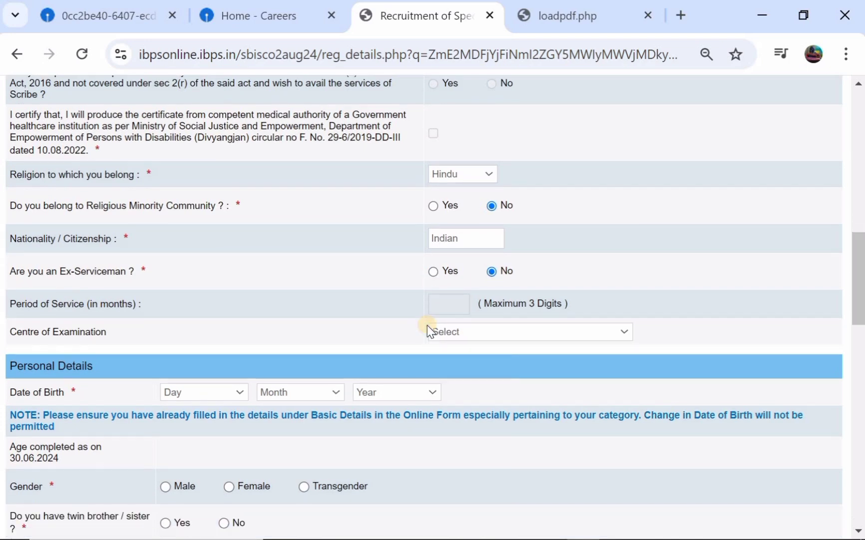
{"action": "left_click", "coordinate": [470, 333]}
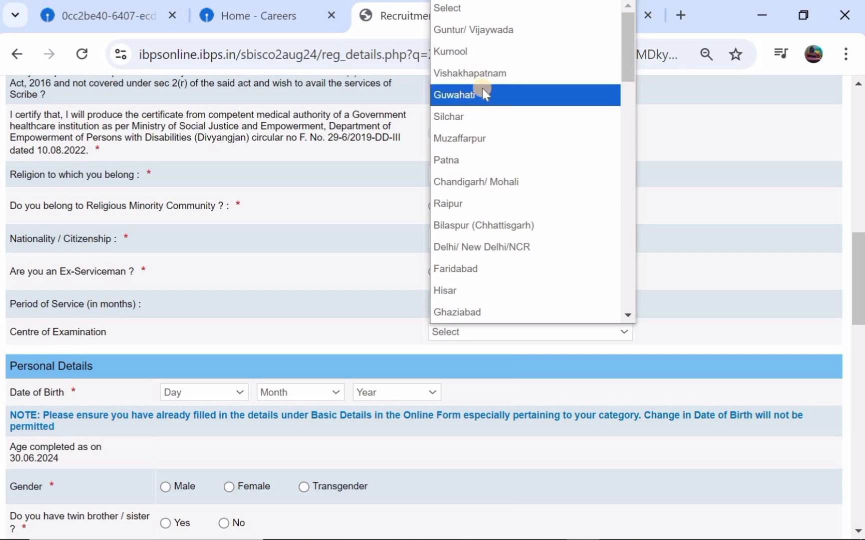
{"action": "scroll", "coordinate": [482, 93], "scroll_direction": "down", "scroll_amount": 3}
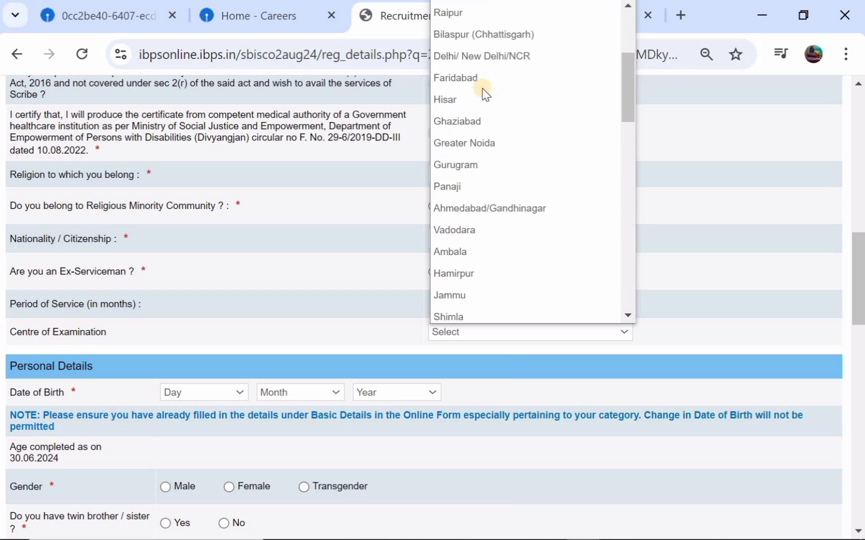
{"action": "scroll", "coordinate": [484, 90], "scroll_direction": "up", "scroll_amount": 3}
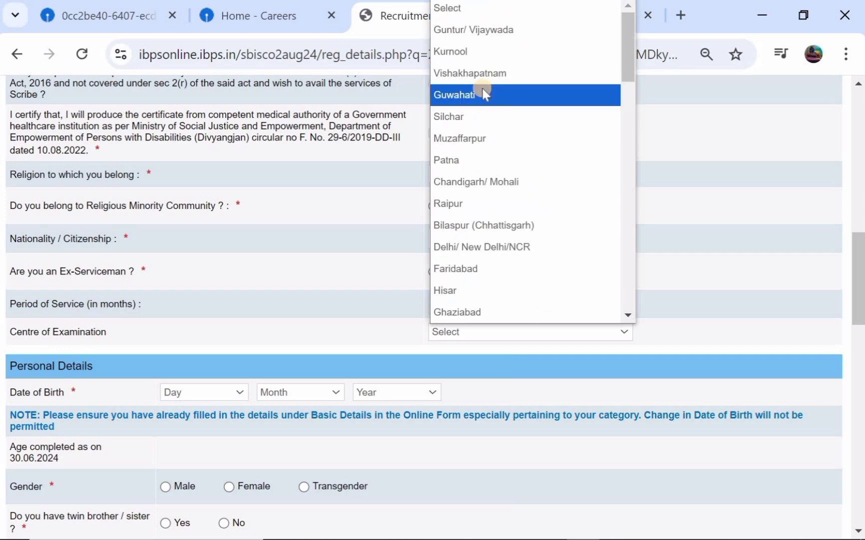
{"action": "left_click", "coordinate": [523, 31]}
{"action": "scroll", "coordinate": [429, 283], "scroll_direction": "down", "scroll_amount": 2}
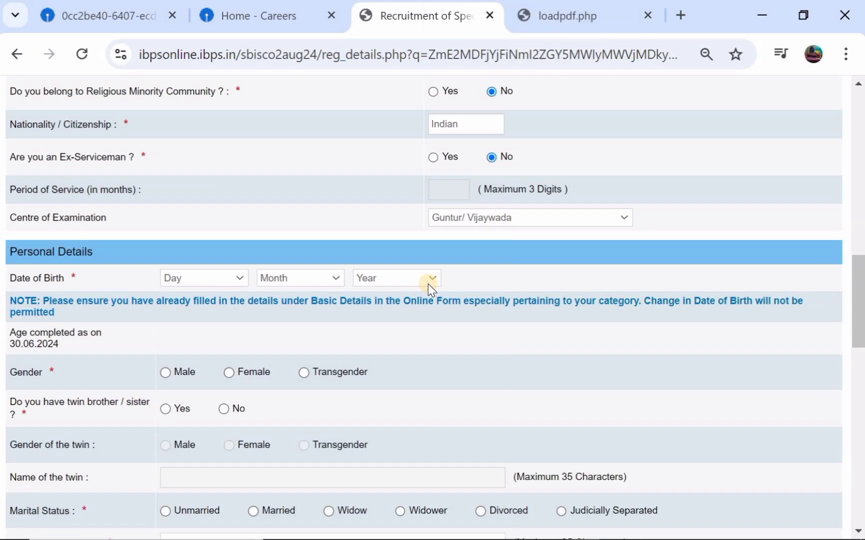
Set the date of birth to 01 May 2002
{"action": "left_click", "coordinate": [204, 278]}
{"action": "scroll", "coordinate": [231, 6], "scroll_direction": "up", "scroll_amount": 1}
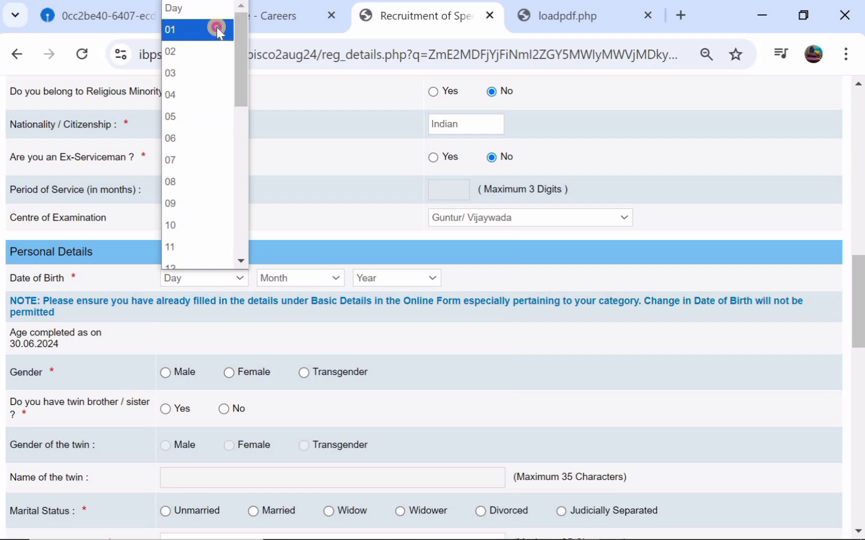
{"action": "left_click", "coordinate": [218, 29]}
{"action": "left_click", "coordinate": [322, 278]}
{"action": "scroll", "coordinate": [323, 104], "scroll_direction": "down", "scroll_amount": 1}
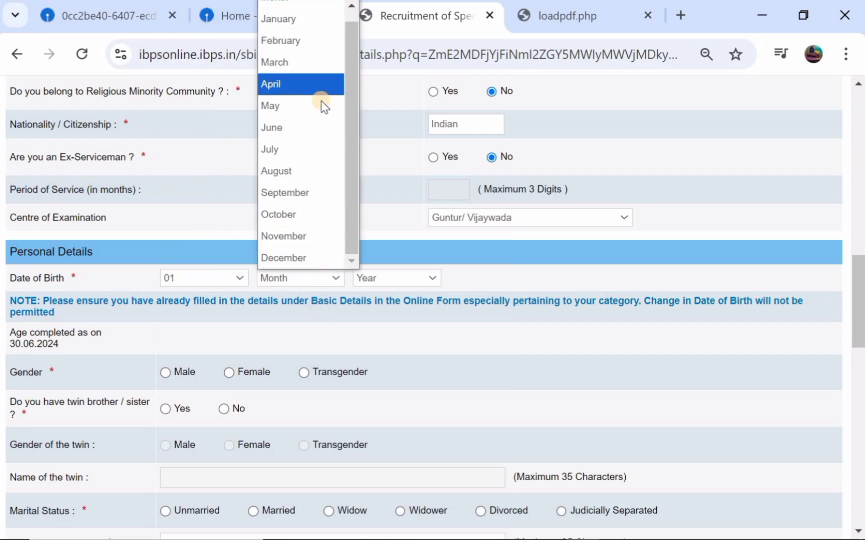
{"action": "left_click", "coordinate": [328, 106]}
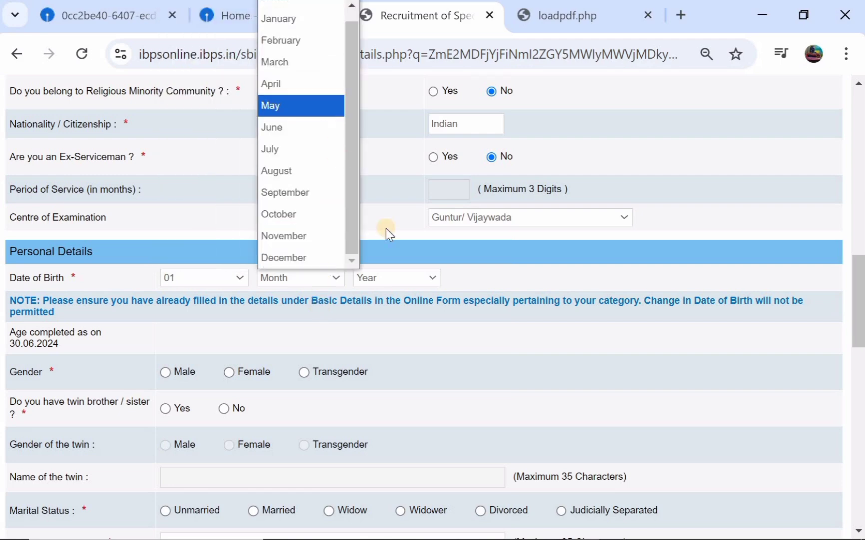
{"action": "left_click", "coordinate": [406, 276]}
{"action": "scroll", "coordinate": [395, 88], "scroll_direction": "down", "scroll_amount": 1}
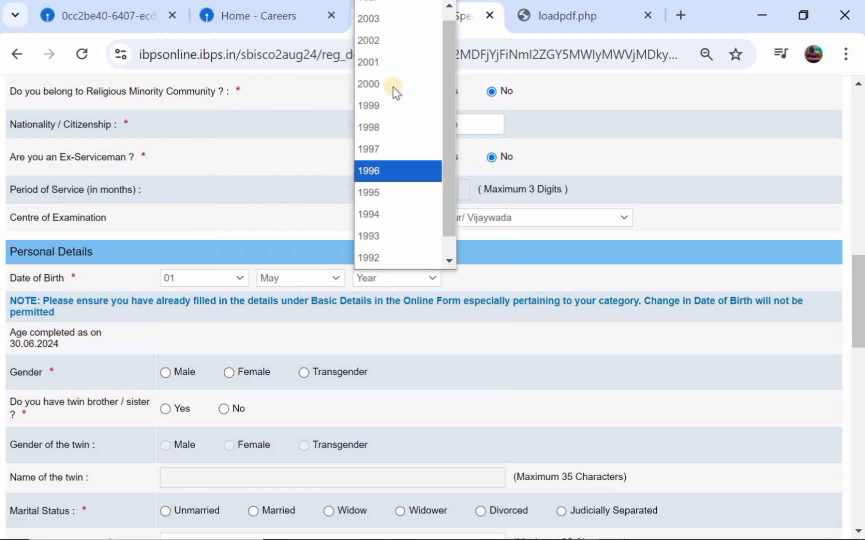
{"action": "left_click", "coordinate": [399, 47]}
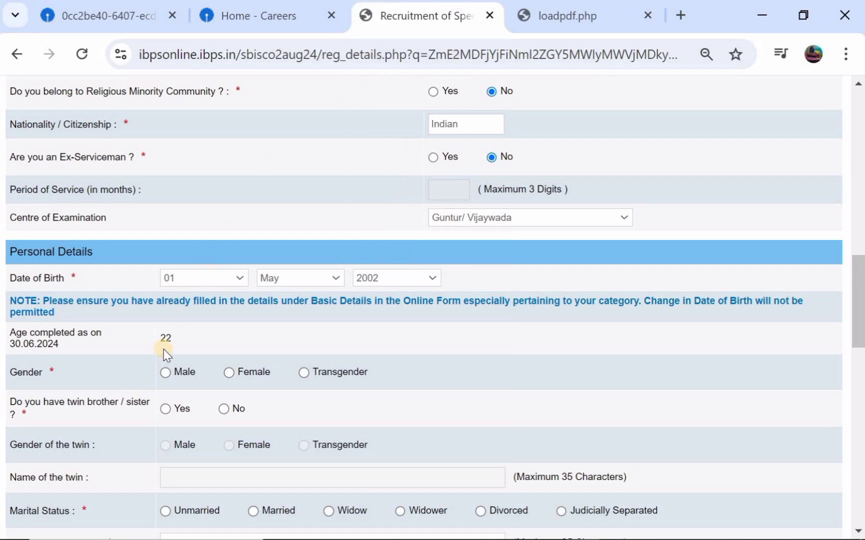
{"action": "scroll", "coordinate": [163, 348], "scroll_direction": "down", "scroll_amount": 1}
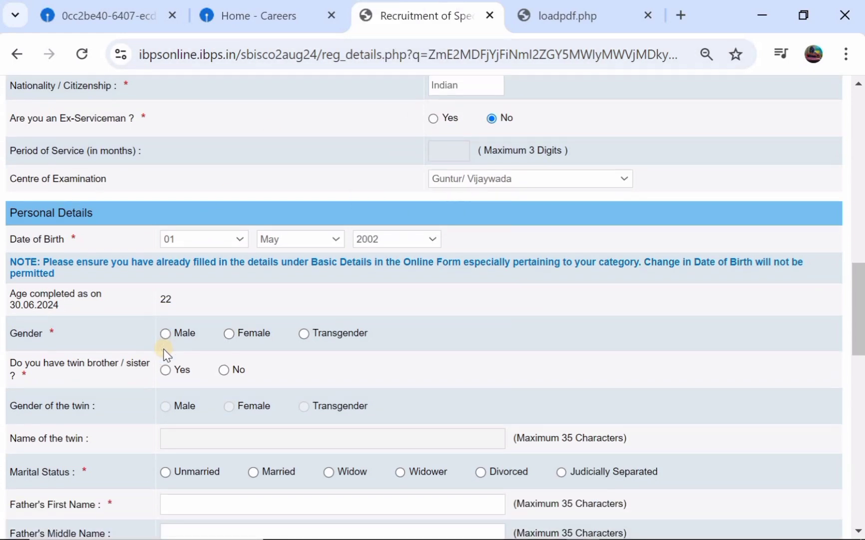
Set gender to Male, answer No to having a twin, and choose Unmarried status
{"action": "left_click", "coordinate": [166, 338]}
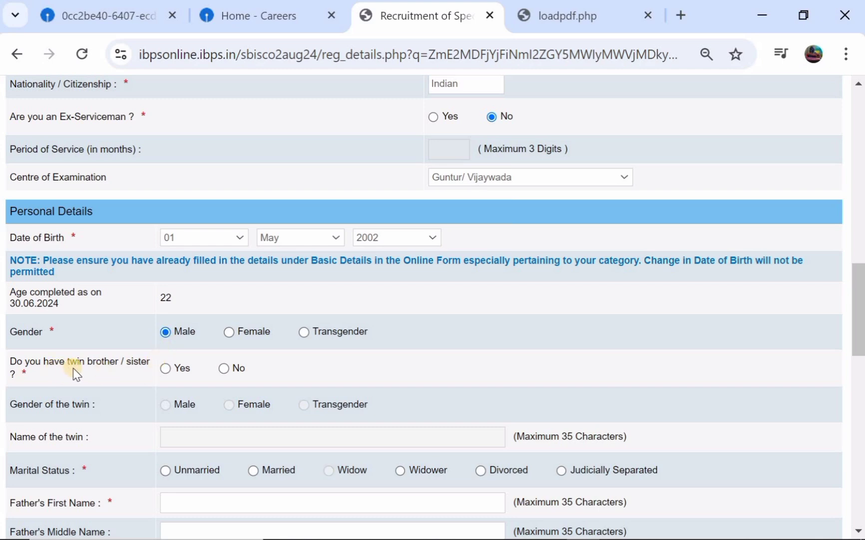
{"action": "left_click", "coordinate": [166, 370]}
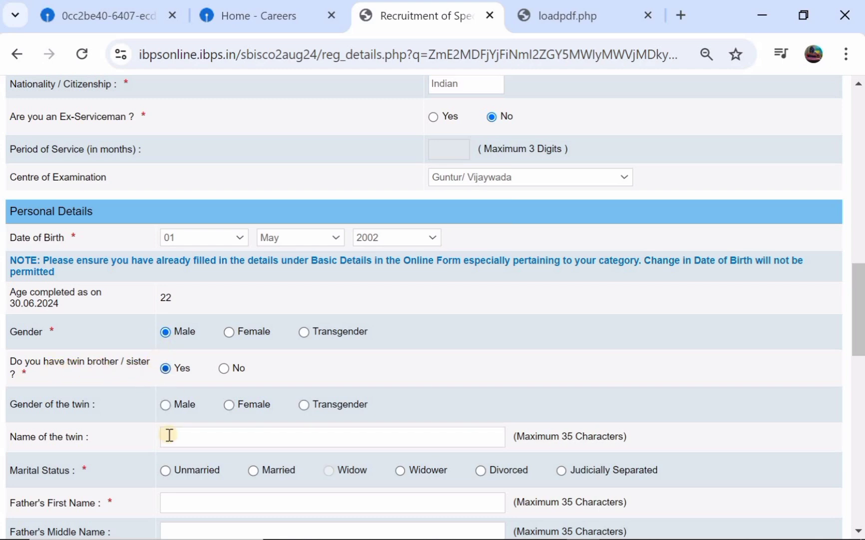
{"action": "left_click", "coordinate": [165, 404]}
{"action": "left_click", "coordinate": [224, 368]}
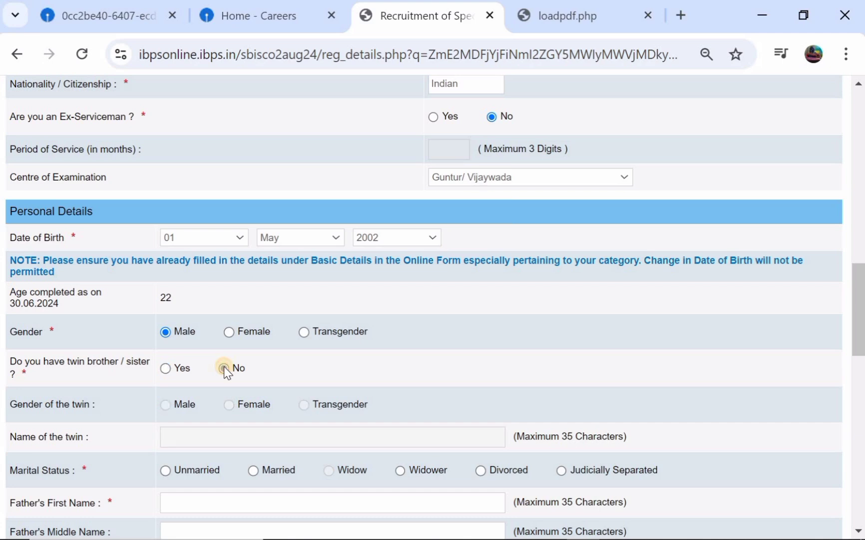
{"action": "scroll", "coordinate": [224, 368], "scroll_direction": "down", "scroll_amount": 3}
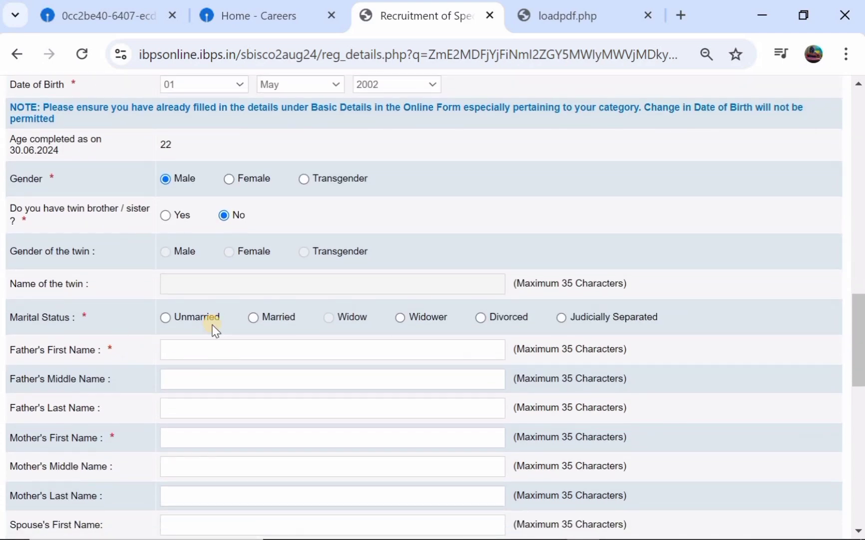
{"action": "left_click", "coordinate": [166, 318]}
Enter the father's first and last names, correcting a typo in the first name
{"action": "left_click", "coordinate": [177, 357]}
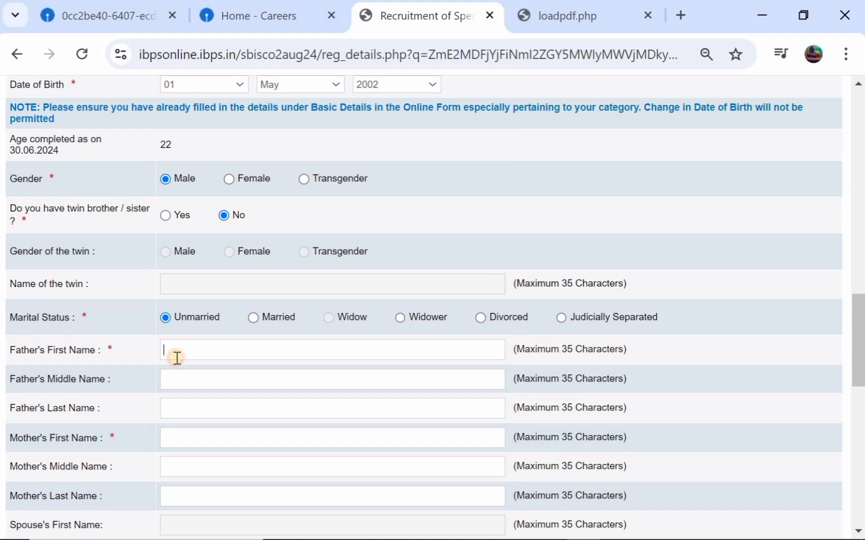
{"action": "left_click", "coordinate": [170, 402]}
{"action": "left_click", "coordinate": [207, 347]}
{"action": "key", "text": "BackSpace"}
{"action": "key", "text": "BackSpace"}
{"action": "key", "text": "BackSpace"}
{"action": "left_click", "coordinate": [191, 408]}
Enter the mother's first and last names
{"action": "left_click", "coordinate": [172, 439]}
{"action": "scroll", "coordinate": [186, 476], "scroll_direction": "down", "scroll_amount": 1}
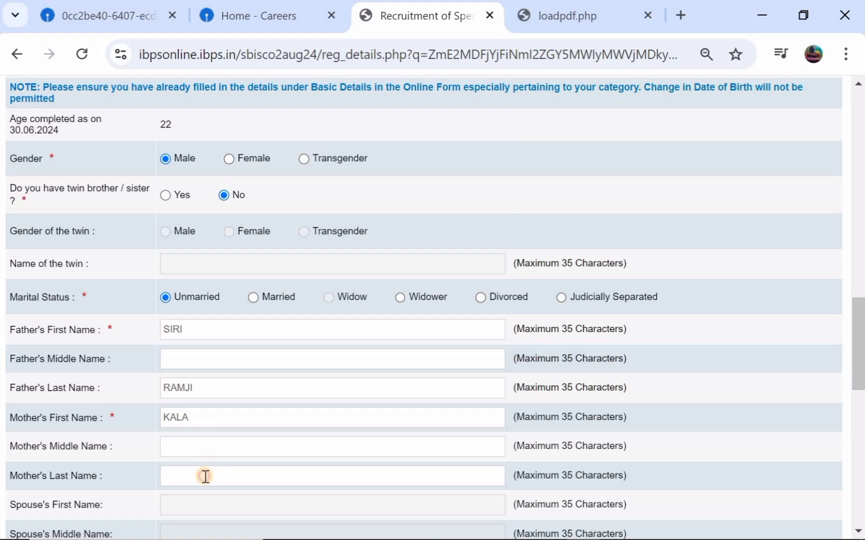
{"action": "left_click", "coordinate": [205, 476]}
Fill in the three correspondence address lines
{"action": "scroll", "coordinate": [205, 476], "scroll_direction": "down", "scroll_amount": 4}
{"action": "scroll", "coordinate": [206, 476], "scroll_direction": "down", "scroll_amount": 4}
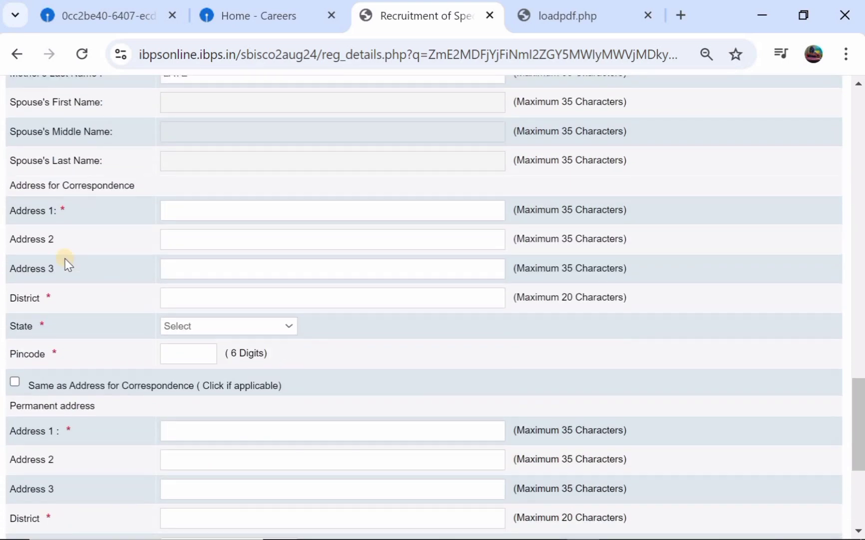
{"action": "left_click", "coordinate": [206, 218]}
{"action": "left_click", "coordinate": [198, 244]}
{"action": "left_click", "coordinate": [198, 264]}
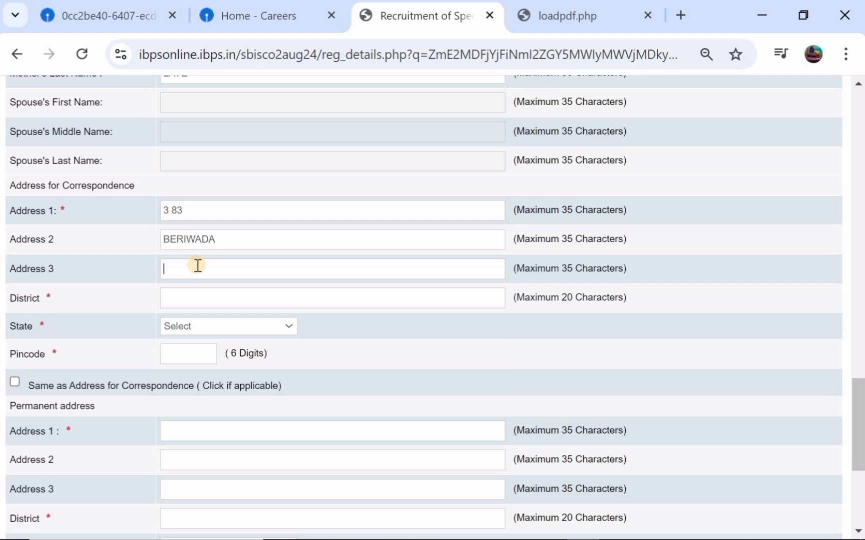
Add the correspondence district, choose the state from the list, and enter the 6-digit pincode
{"action": "left_click", "coordinate": [185, 300]}
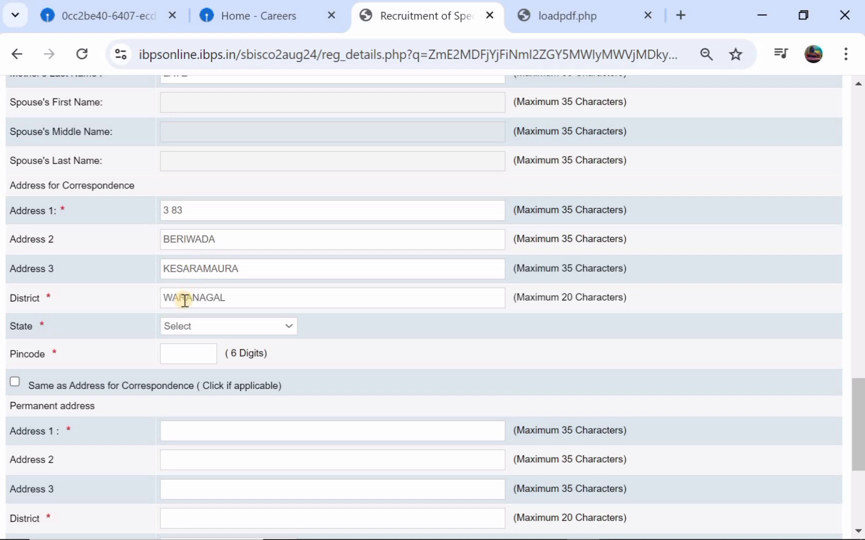
{"action": "left_click", "coordinate": [172, 327]}
{"action": "scroll", "coordinate": [247, 142], "scroll_direction": "down", "scroll_amount": 6}
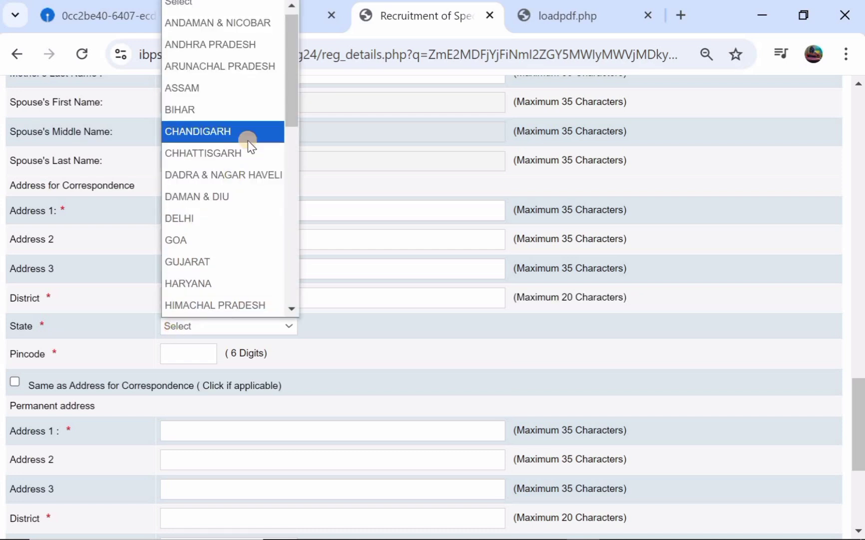
{"action": "left_click", "coordinate": [218, 220]}
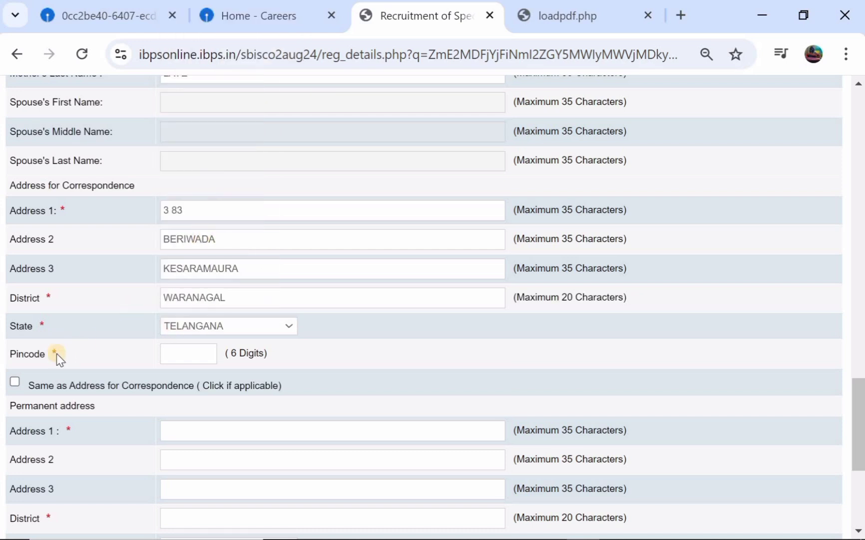
{"action": "left_click", "coordinate": [197, 355]}
Mark permanent address same as correspondence and use Permanent Address for GST invoicing
{"action": "left_click", "coordinate": [14, 384]}
{"action": "scroll", "coordinate": [158, 359], "scroll_direction": "down", "scroll_amount": 3}
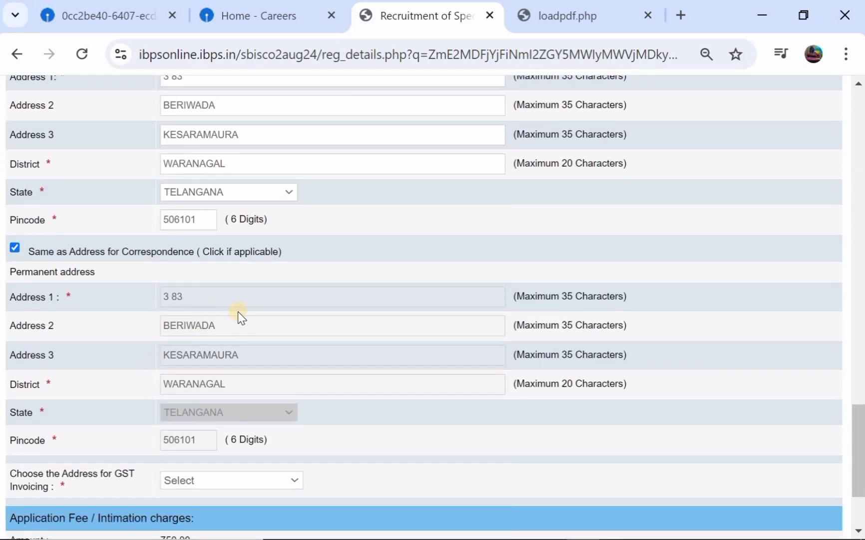
{"action": "scroll", "coordinate": [238, 311], "scroll_direction": "down", "scroll_amount": 2}
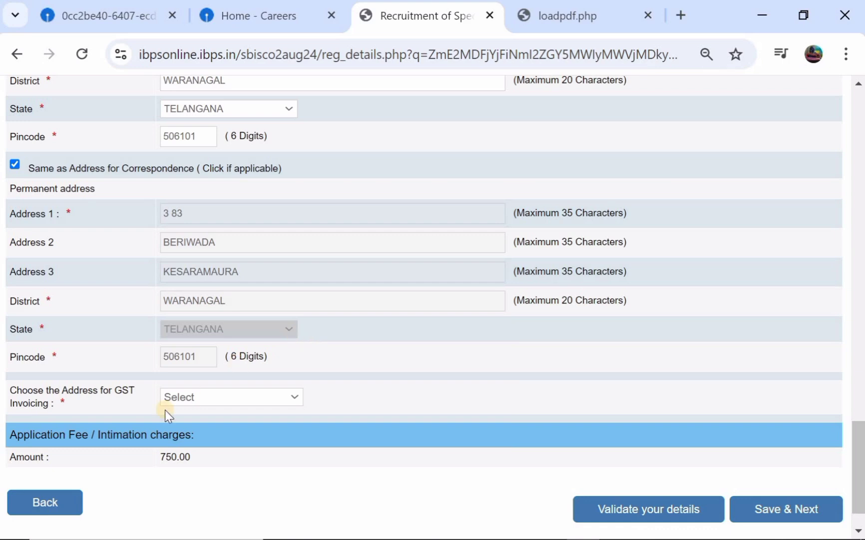
{"action": "scroll", "coordinate": [224, 301], "scroll_direction": "up", "scroll_amount": 2}
{"action": "scroll", "coordinate": [224, 301], "scroll_direction": "down", "scroll_amount": 3}
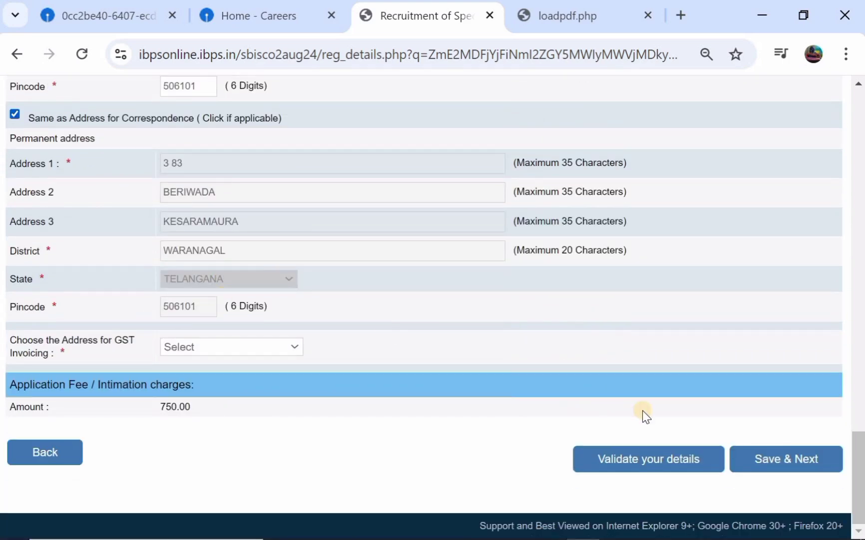
{"action": "left_click", "coordinate": [659, 466]}
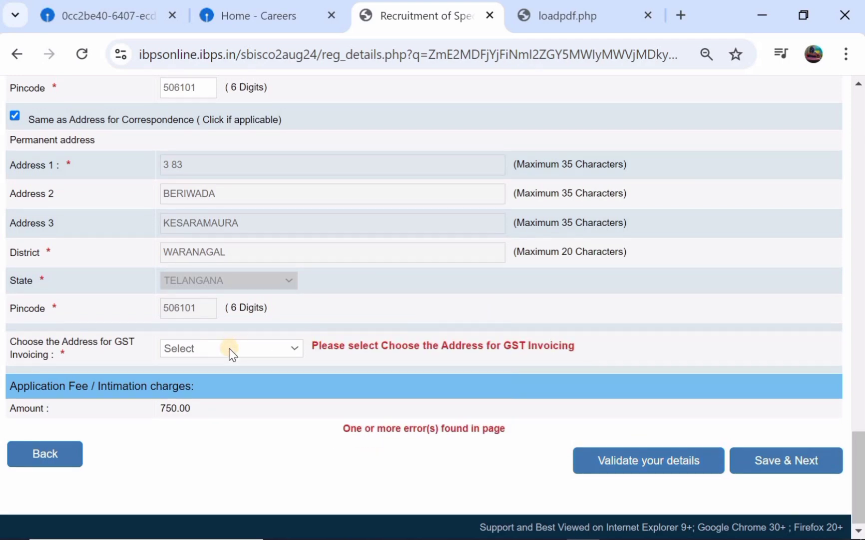
{"action": "left_click", "coordinate": [230, 349]}
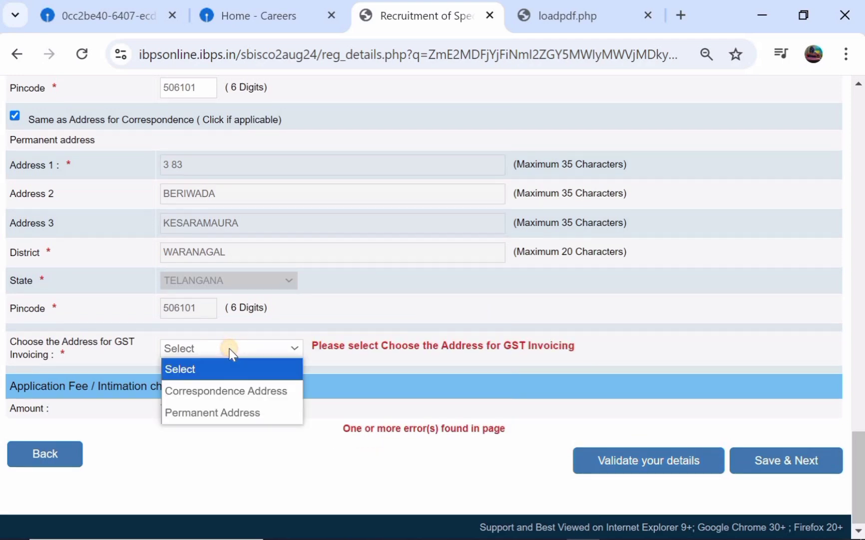
{"action": "left_click", "coordinate": [208, 410]}
Add sub caste UWE, get the details verified successfully, and Save & Next
{"action": "left_click", "coordinate": [618, 469]}
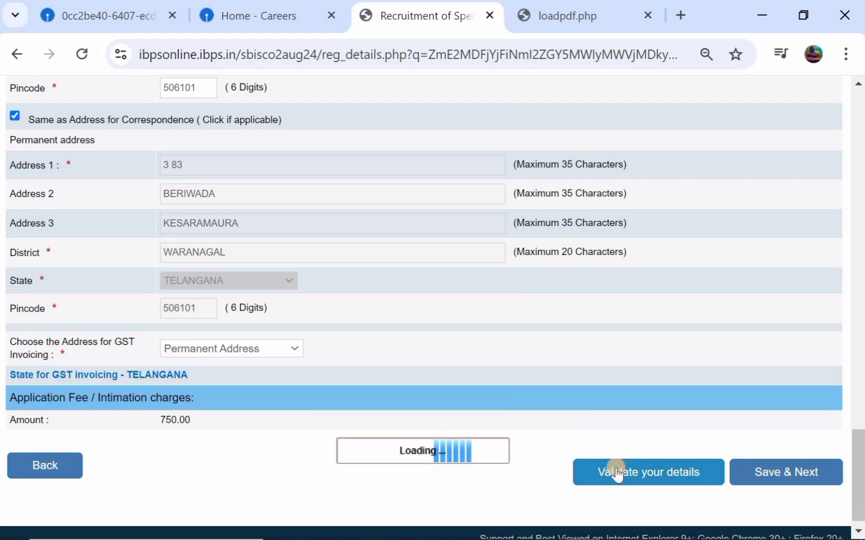
{"action": "scroll", "coordinate": [465, 240], "scroll_direction": "up", "scroll_amount": 20}
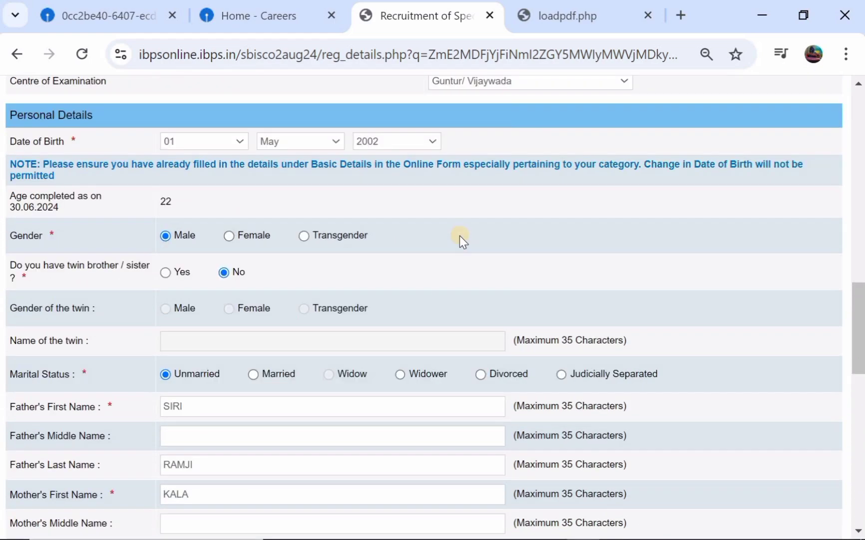
{"action": "scroll", "coordinate": [460, 235], "scroll_direction": "up", "scroll_amount": 15}
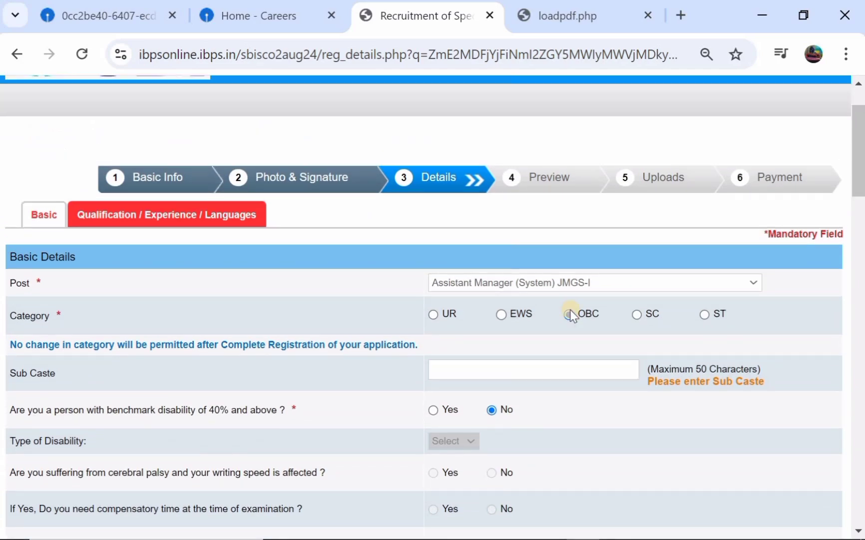
{"action": "left_click", "coordinate": [491, 366]}
{"action": "type", "text": "UWE"}
{"action": "scroll", "coordinate": [491, 367], "scroll_direction": "down", "scroll_amount": 11}
{"action": "scroll", "coordinate": [491, 366], "scroll_direction": "down", "scroll_amount": 15}
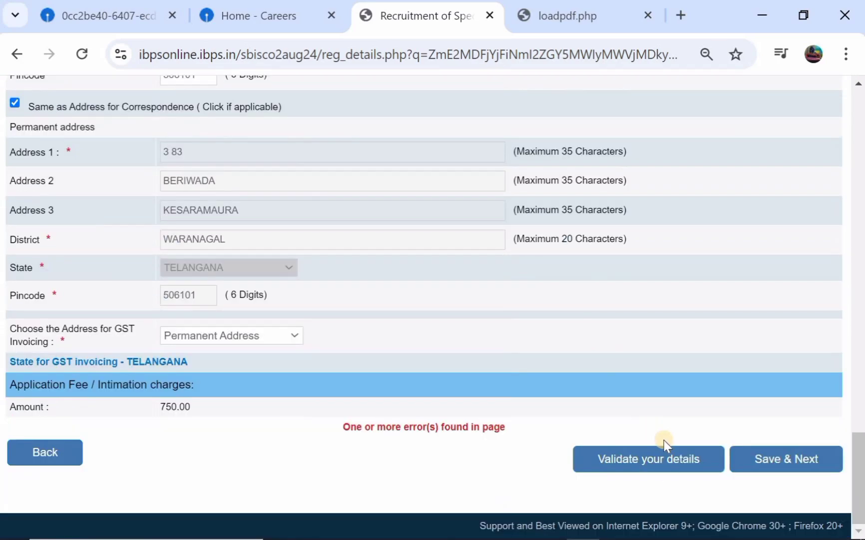
{"action": "left_click", "coordinate": [666, 468]}
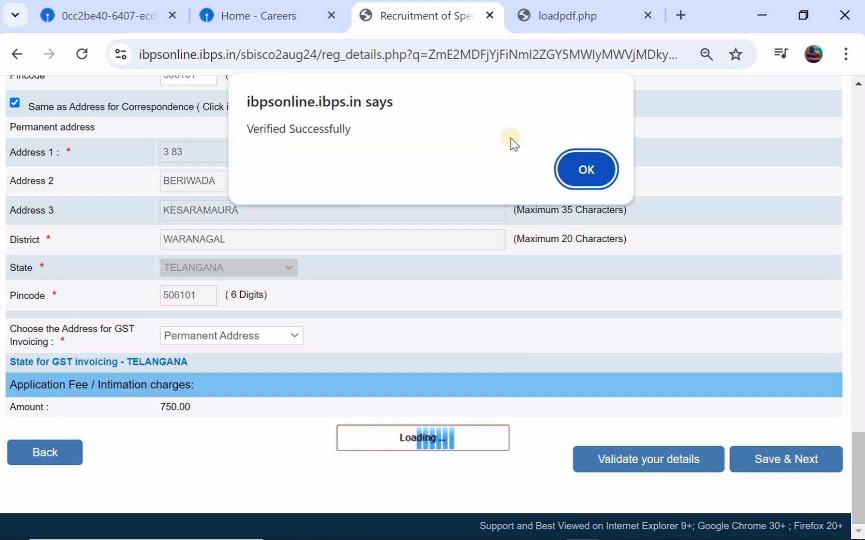
{"action": "left_click", "coordinate": [568, 161]}
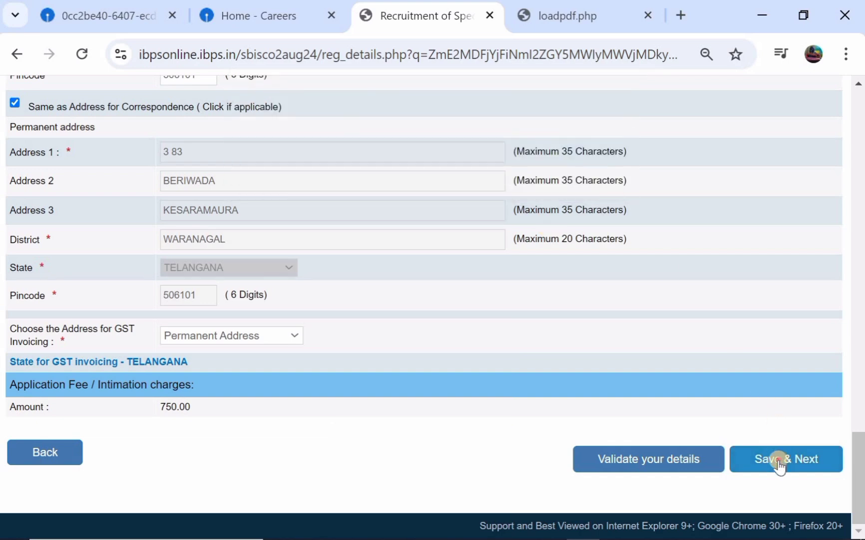
{"action": "left_click", "coordinate": [779, 462]}
Dismiss the browser's save-address offer and set graduation to B.Tech Computer Science from TSJE
{"action": "left_click", "coordinate": [706, 364]}
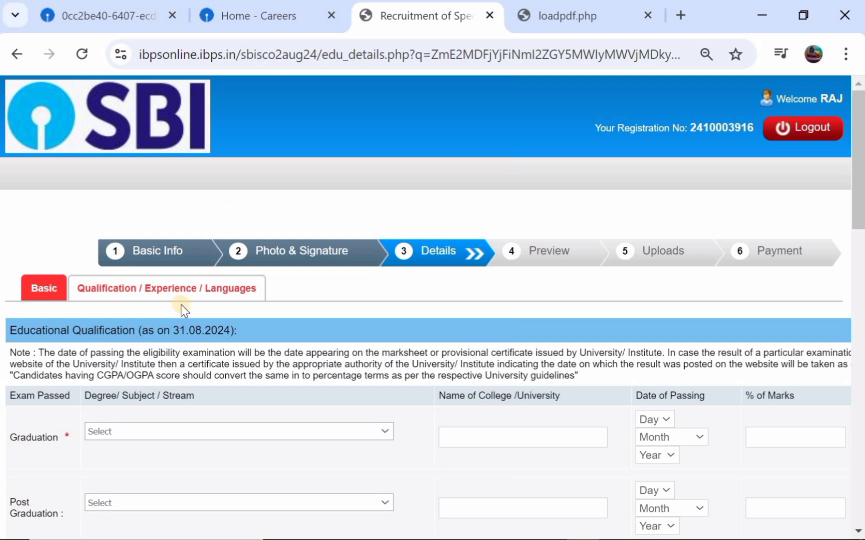
{"action": "scroll", "coordinate": [181, 304], "scroll_direction": "down", "scroll_amount": 1}
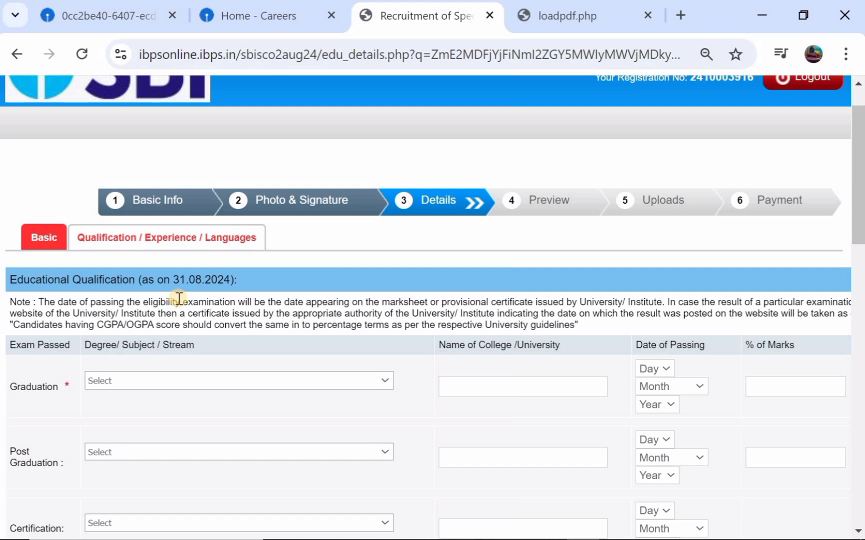
{"action": "scroll", "coordinate": [178, 298], "scroll_direction": "down", "scroll_amount": 2}
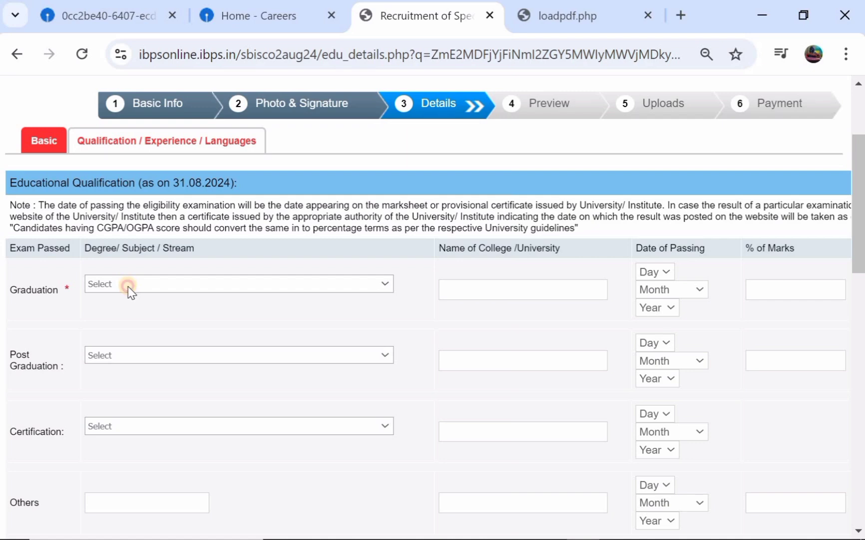
{"action": "left_click", "coordinate": [129, 288]}
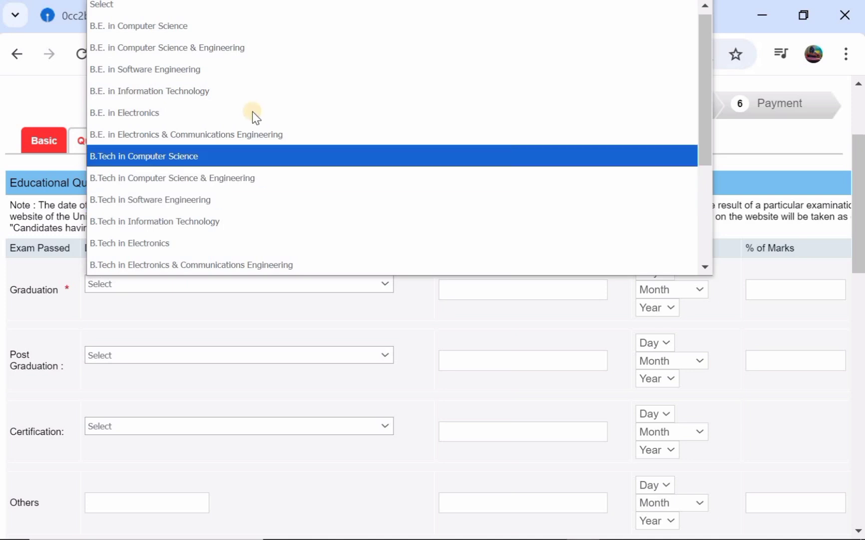
{"action": "left_click", "coordinate": [235, 156]}
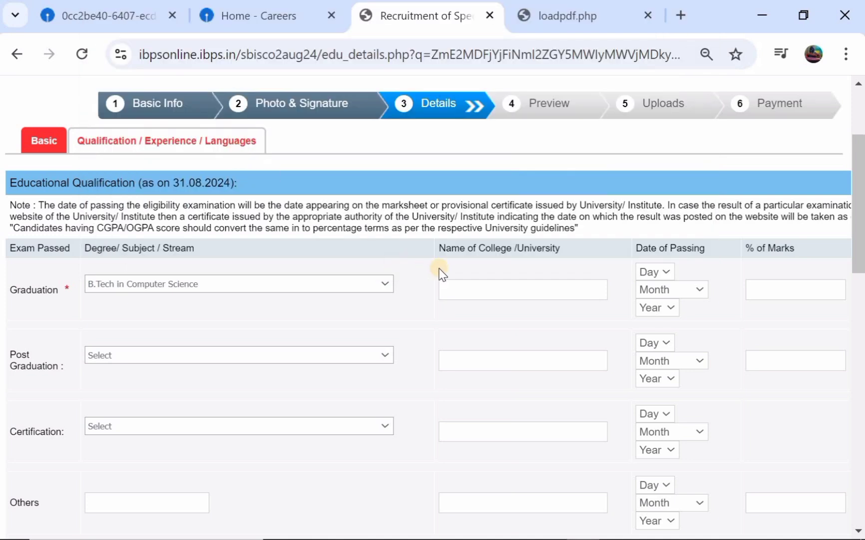
{"action": "left_click", "coordinate": [483, 292]}
{"action": "type", "text": "TSJE"}
Set the graduation passing date to 03 May 2015
{"action": "left_click", "coordinate": [655, 276]}
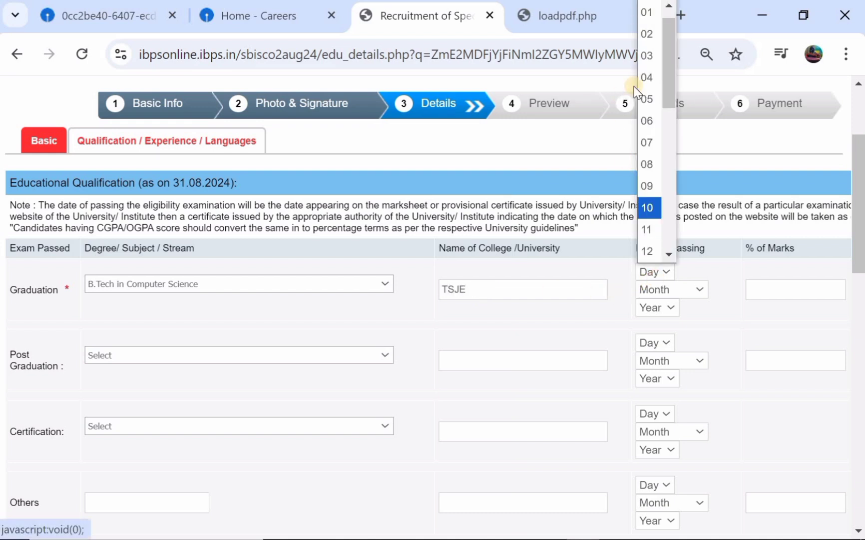
{"action": "left_click", "coordinate": [652, 47]}
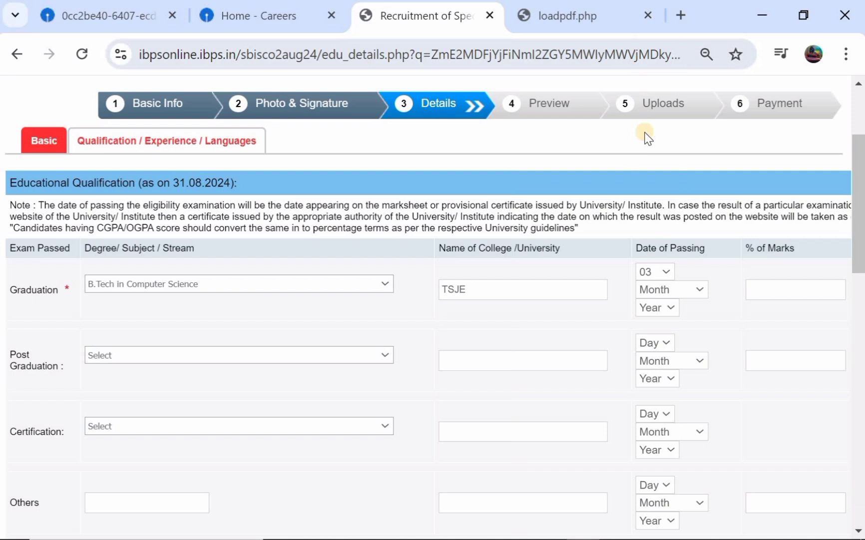
{"action": "left_click", "coordinate": [667, 289]}
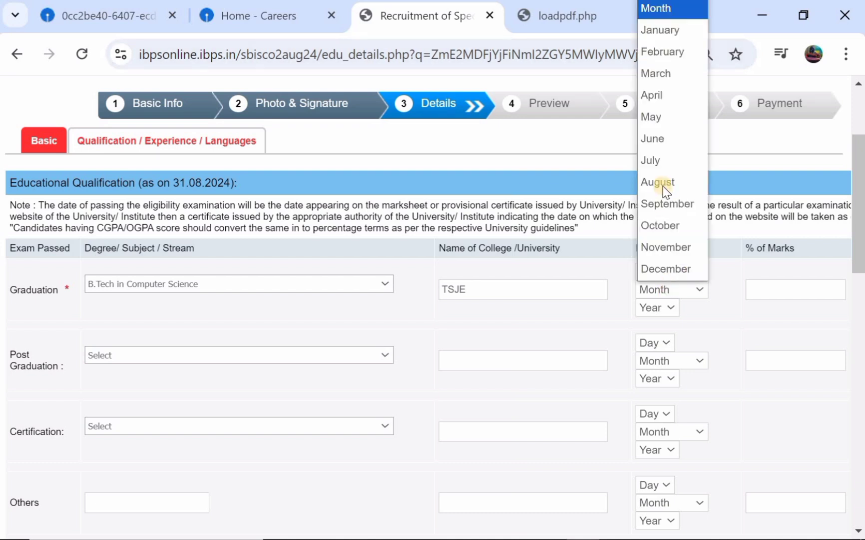
{"action": "left_click", "coordinate": [660, 118]}
{"action": "left_click", "coordinate": [657, 306]}
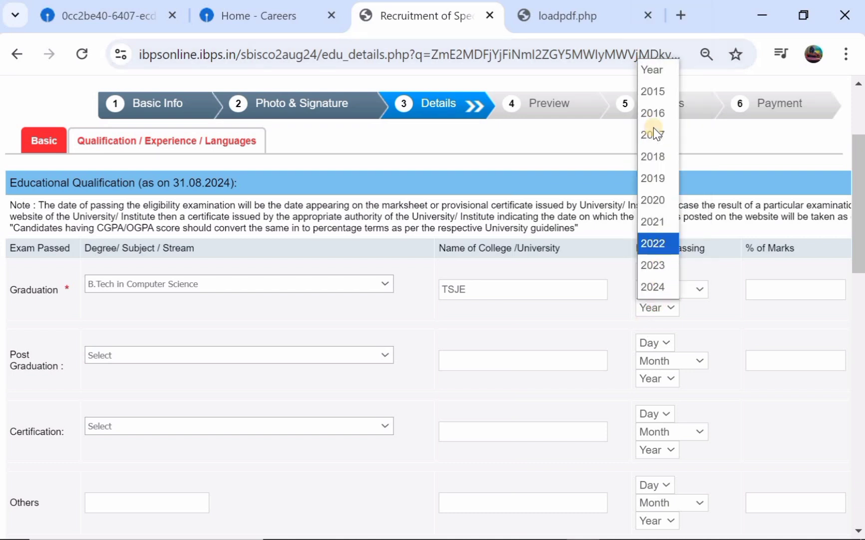
{"action": "left_click", "coordinate": [656, 93]}
Enter 75% marks and Pass Class for graduation
{"action": "left_click", "coordinate": [765, 289]}
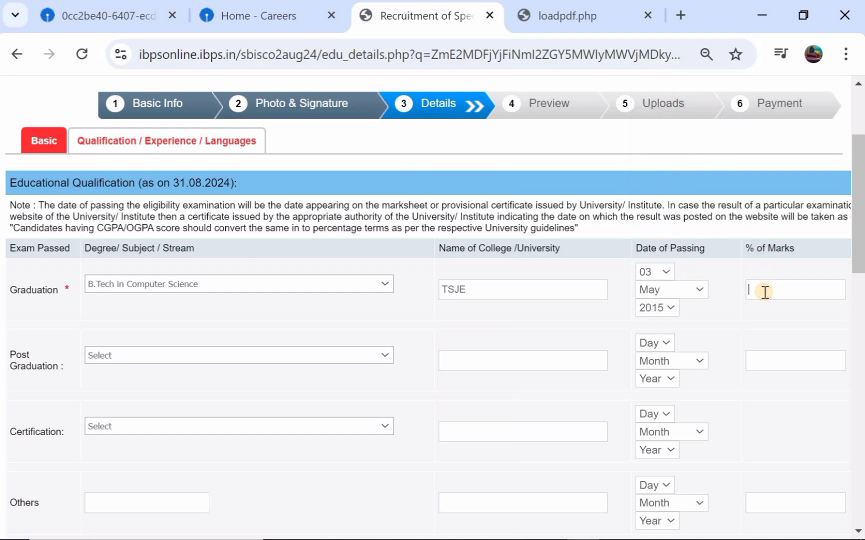
{"action": "type", "text": "75"}
{"action": "scroll", "coordinate": [765, 292], "scroll_direction": "right", "scroll_amount": 3}
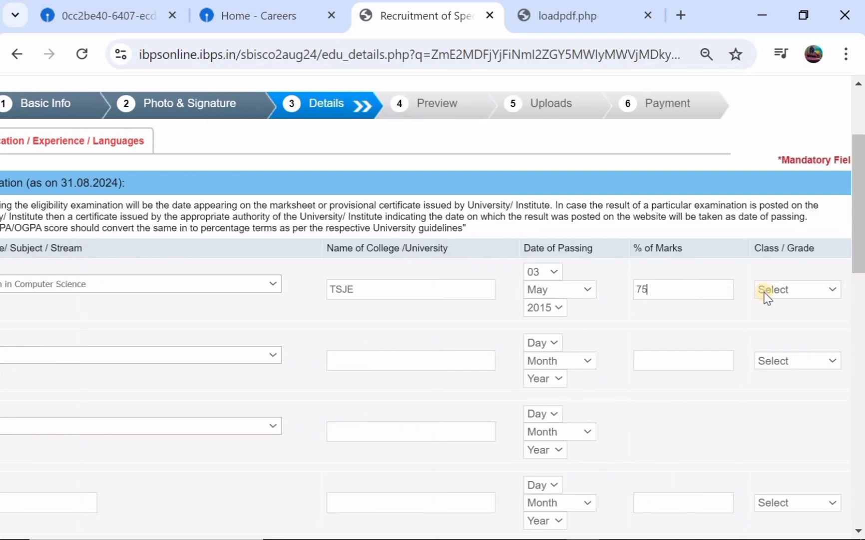
{"action": "left_click", "coordinate": [782, 291]}
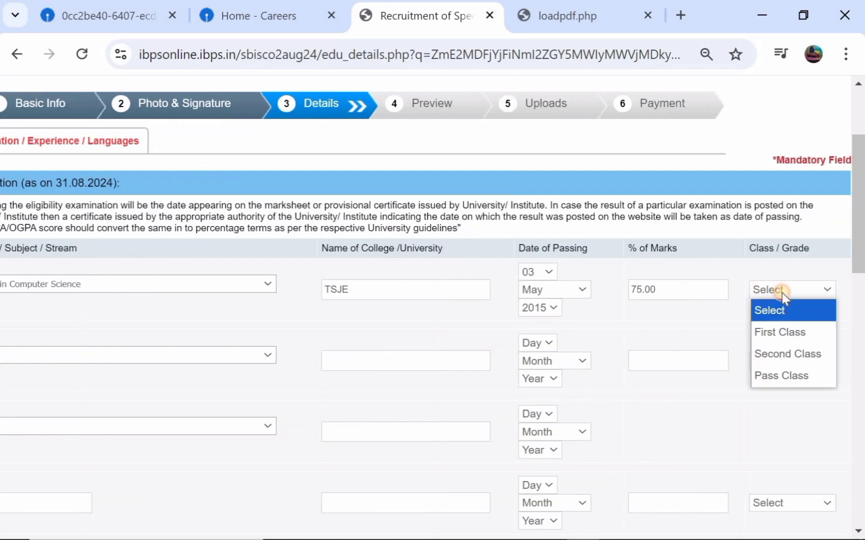
{"action": "left_click", "coordinate": [785, 371]}
{"action": "scroll", "coordinate": [466, 297], "scroll_direction": "left", "scroll_amount": 3}
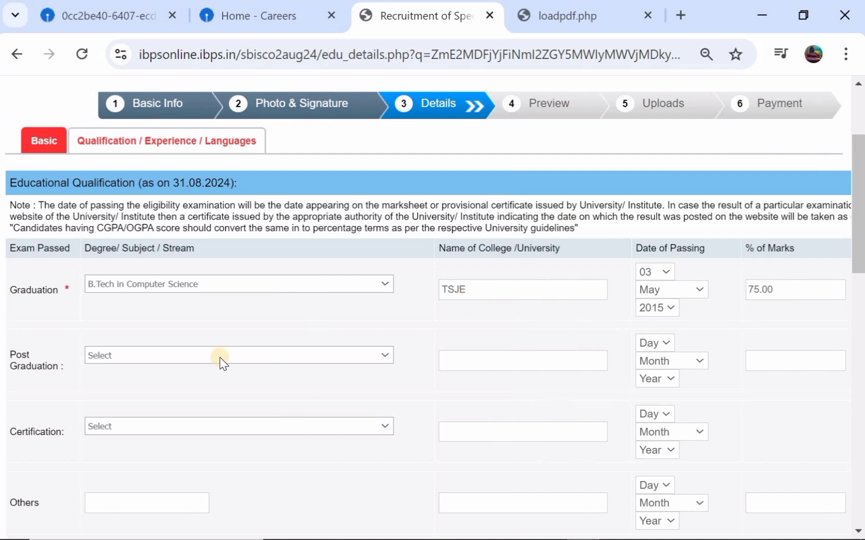
Choose the post graduation degree and BMS Institute Of Technology and Management as college
{"action": "left_click", "coordinate": [204, 356]}
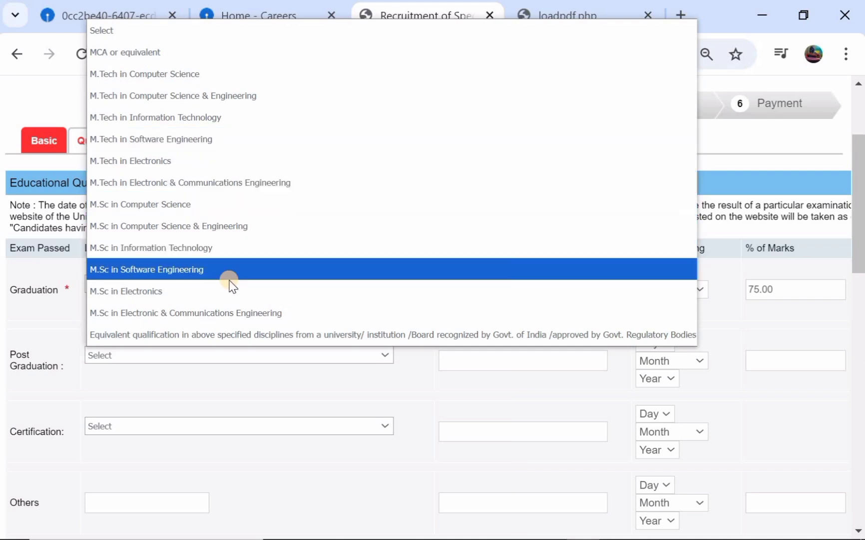
{"action": "left_click", "coordinate": [267, 210]}
{"action": "scroll", "coordinate": [333, 304], "scroll_direction": "down", "scroll_amount": 1}
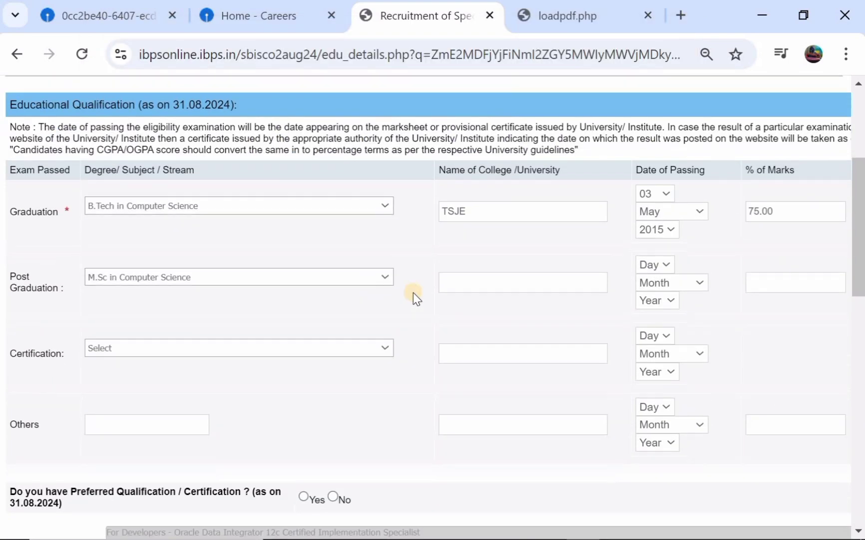
{"action": "left_click", "coordinate": [481, 287]}
{"action": "type", "text": "IN"}
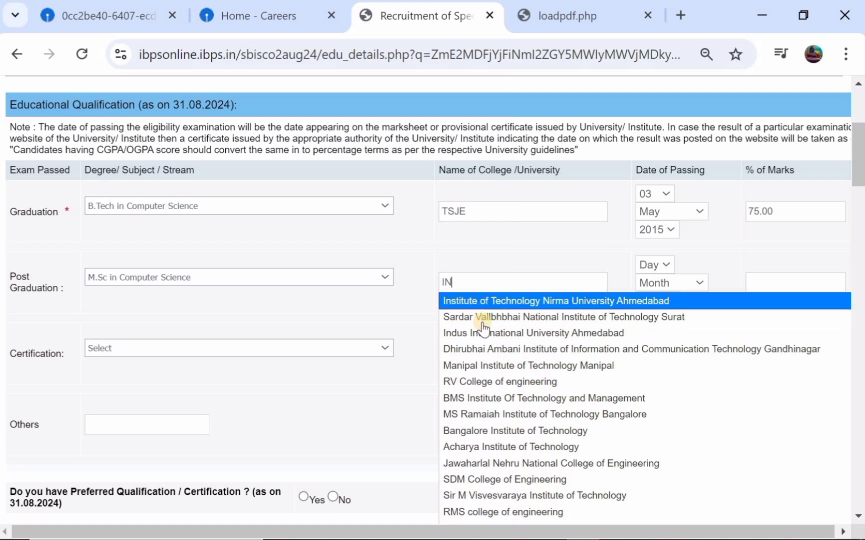
{"action": "left_click", "coordinate": [491, 398]}
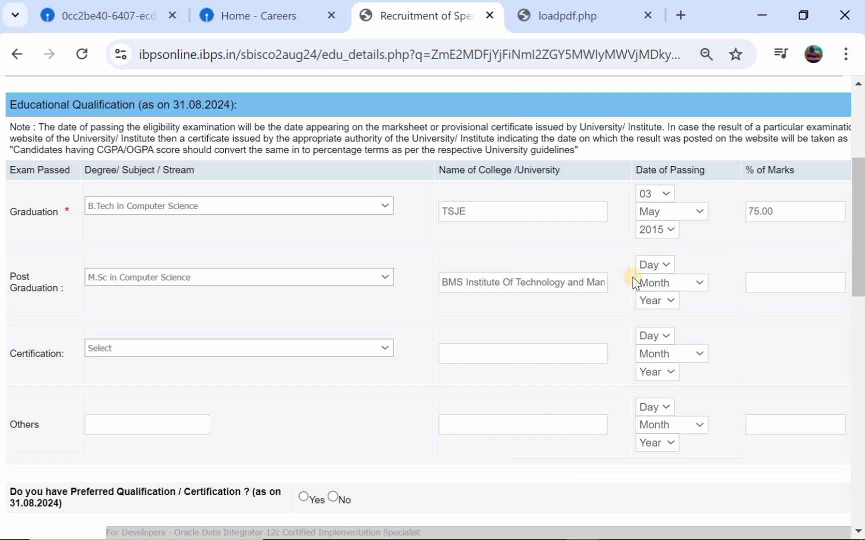
Set the post graduation passing date to 02 November 2018
{"action": "left_click", "coordinate": [656, 266]}
{"action": "left_click", "coordinate": [645, 327]}
{"action": "left_click", "coordinate": [675, 285]}
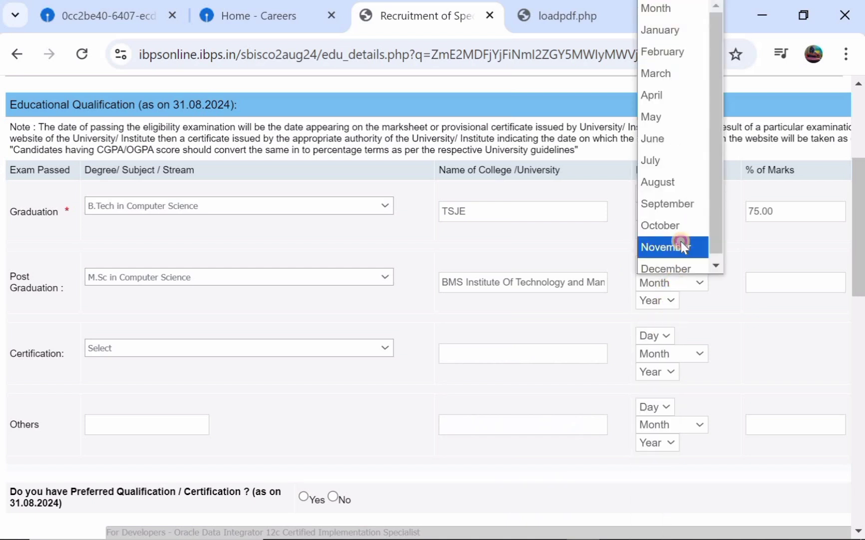
{"action": "left_click", "coordinate": [682, 245]}
{"action": "left_click", "coordinate": [664, 301]}
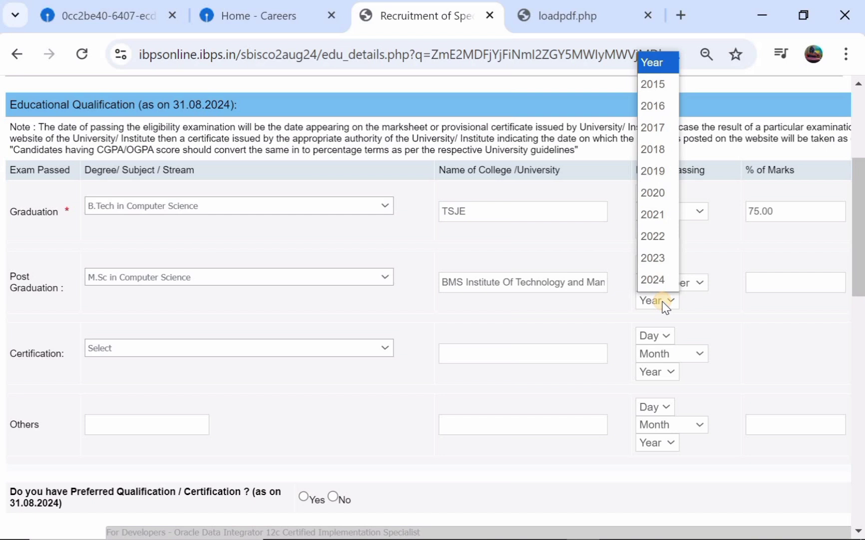
{"action": "left_click", "coordinate": [658, 146]}
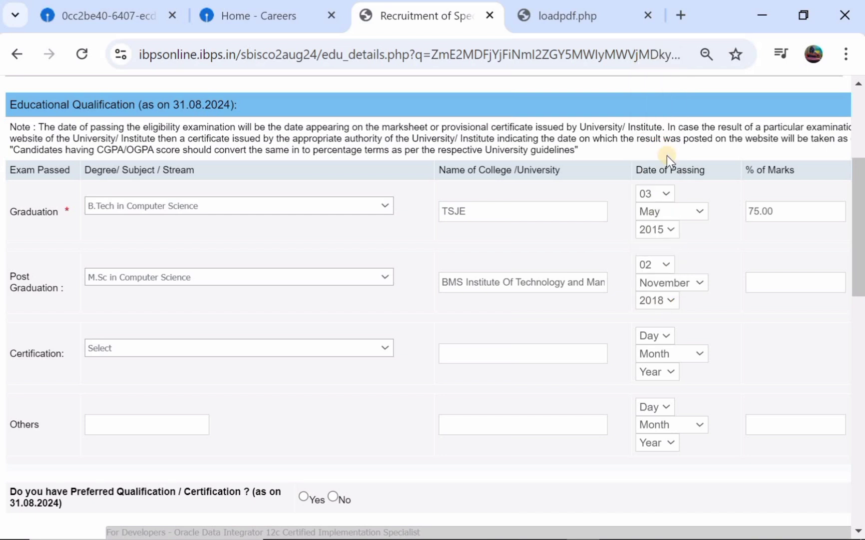
Enter 67% marks and Pass Class for post graduation
{"action": "left_click", "coordinate": [773, 277]}
{"action": "type", "text": "67"}
{"action": "scroll", "coordinate": [668, 282], "scroll_direction": "right", "scroll_amount": 2}
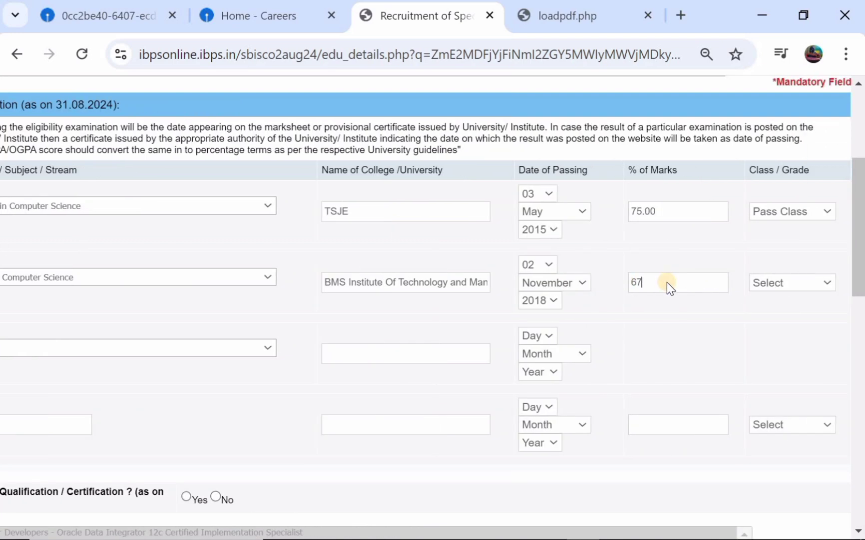
{"action": "left_click", "coordinate": [806, 285]}
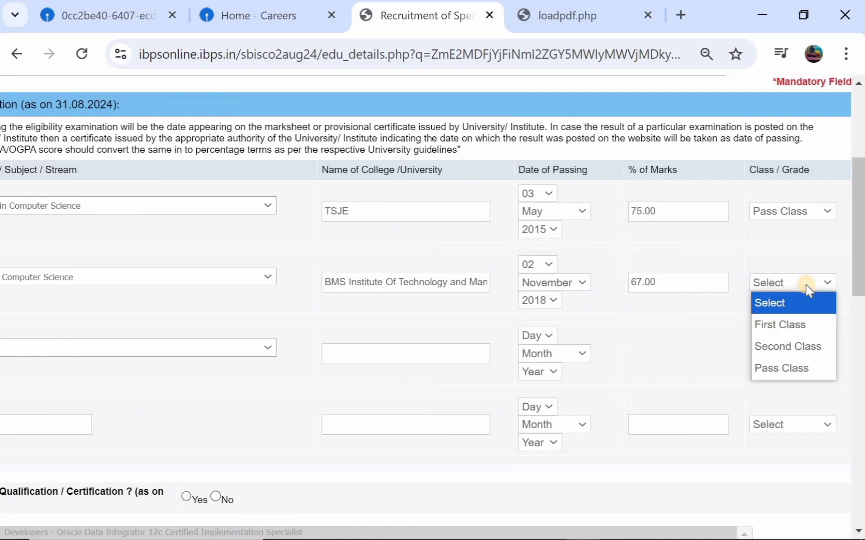
{"action": "left_click", "coordinate": [785, 362]}
{"action": "scroll", "coordinate": [403, 305], "scroll_direction": "left", "scroll_amount": 2}
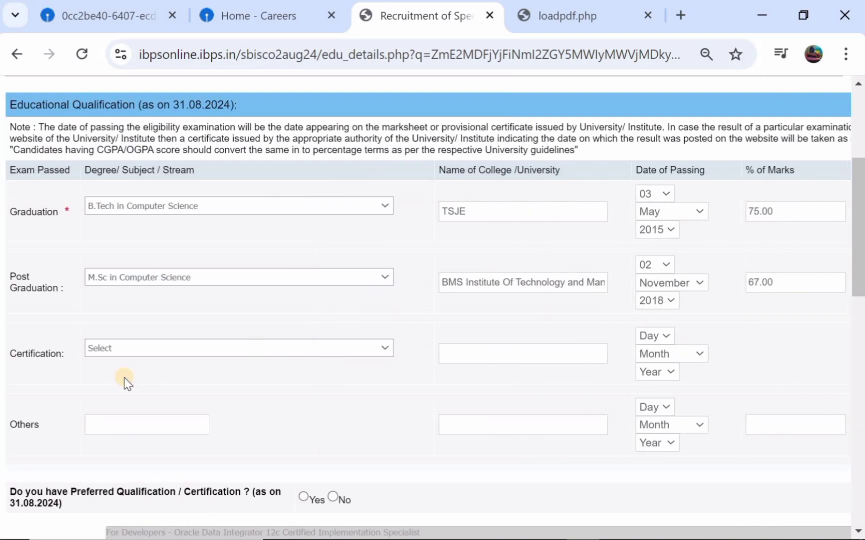
Try Others as the certification type, then reset it back to Select
{"action": "left_click", "coordinate": [171, 348]}
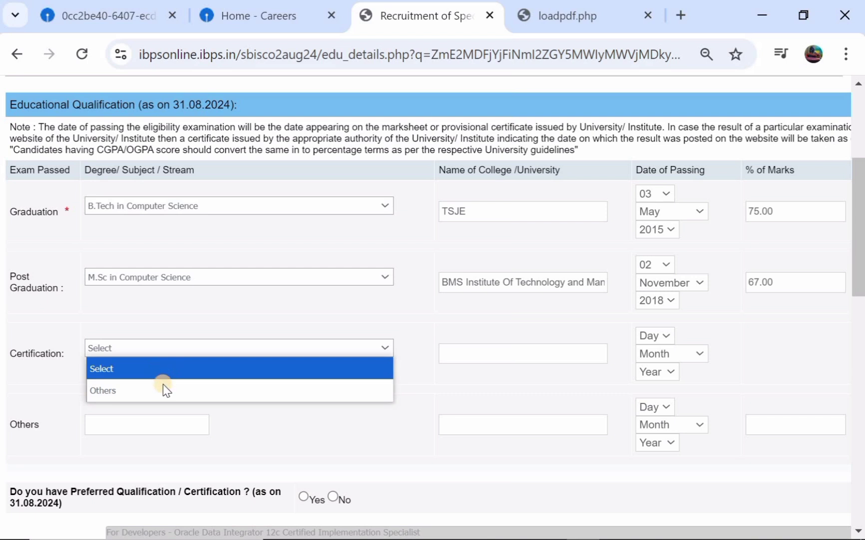
{"action": "left_click", "coordinate": [164, 388]}
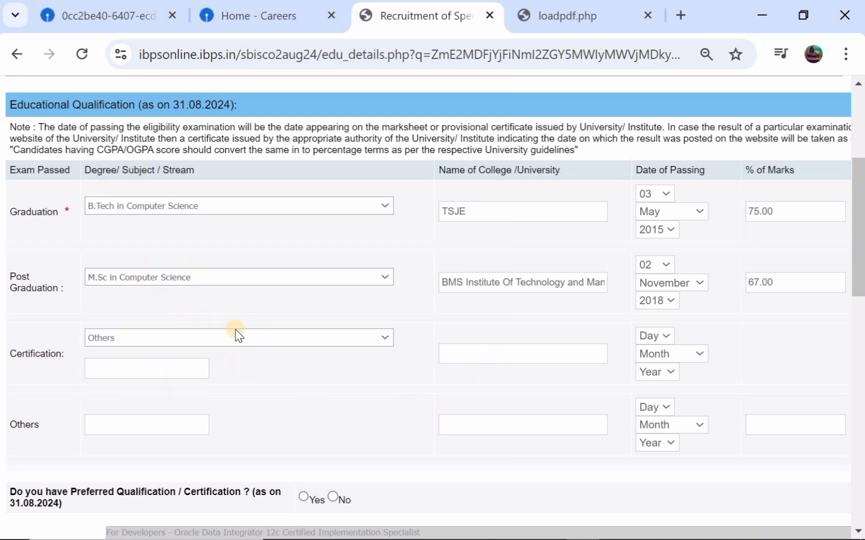
{"action": "left_click", "coordinate": [221, 340]}
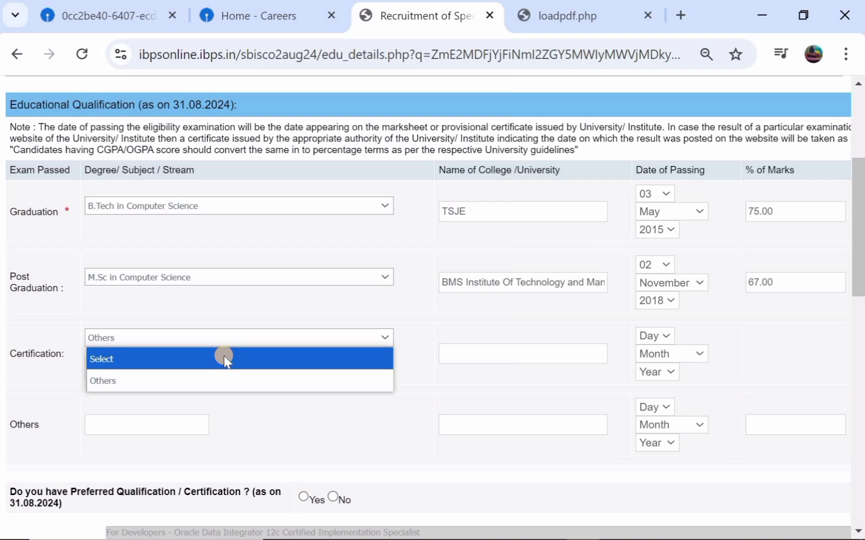
{"action": "left_click", "coordinate": [224, 358]}
{"action": "scroll", "coordinate": [354, 345], "scroll_direction": "down", "scroll_amount": 4}
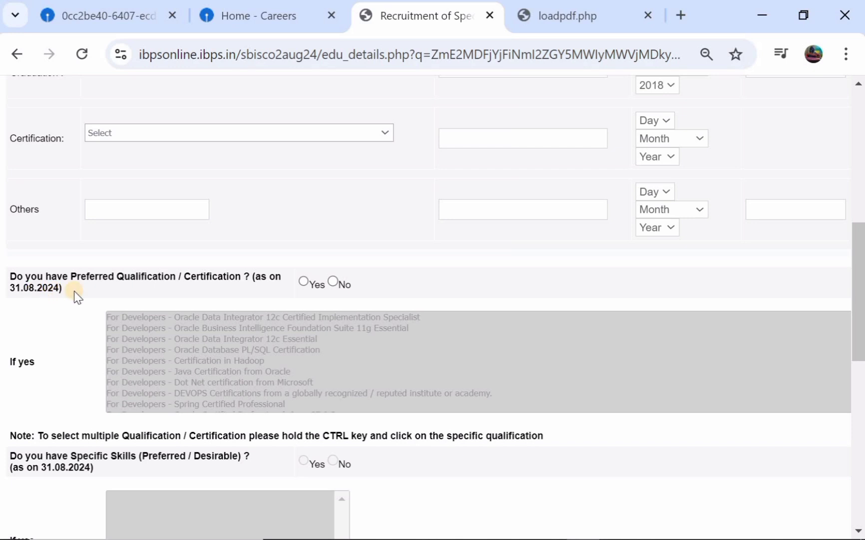
Answer Yes to Preferred Qualification / Certification and set the certification type to Others
{"action": "left_click", "coordinate": [303, 282]}
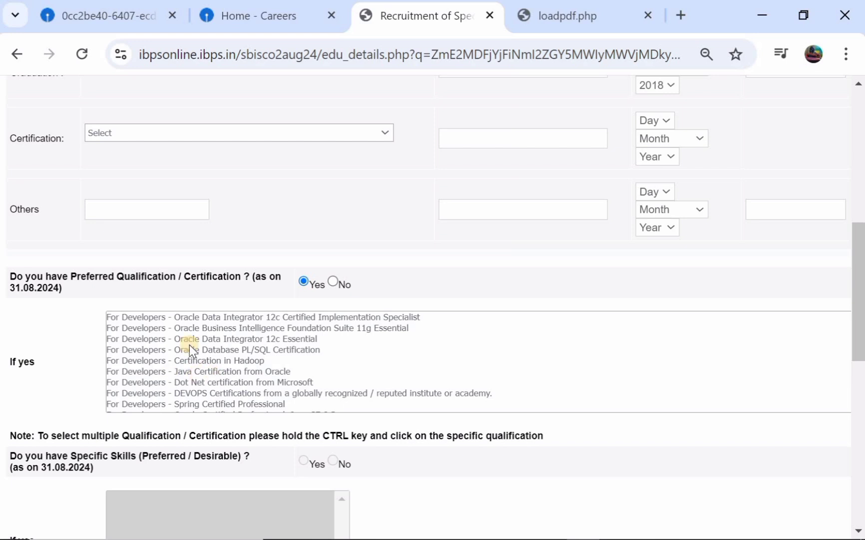
{"action": "scroll", "coordinate": [221, 307], "scroll_direction": "up", "scroll_amount": 1}
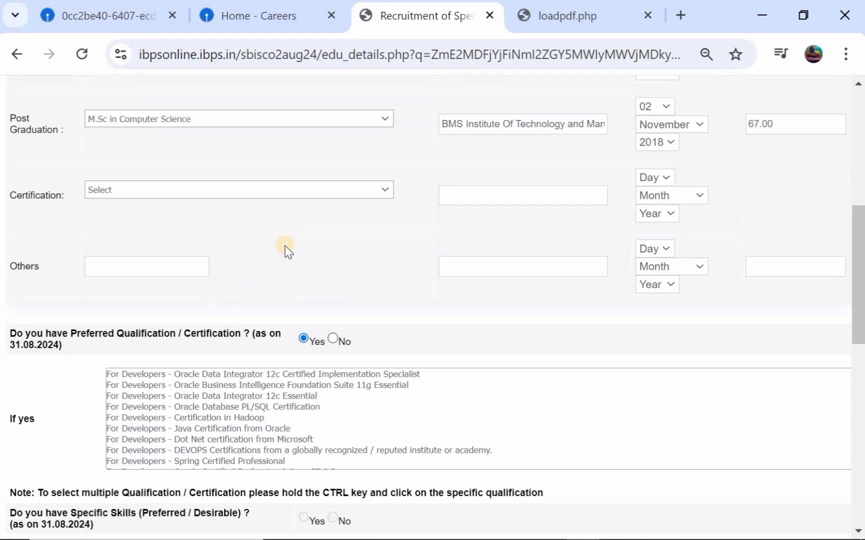
{"action": "left_click", "coordinate": [335, 195]}
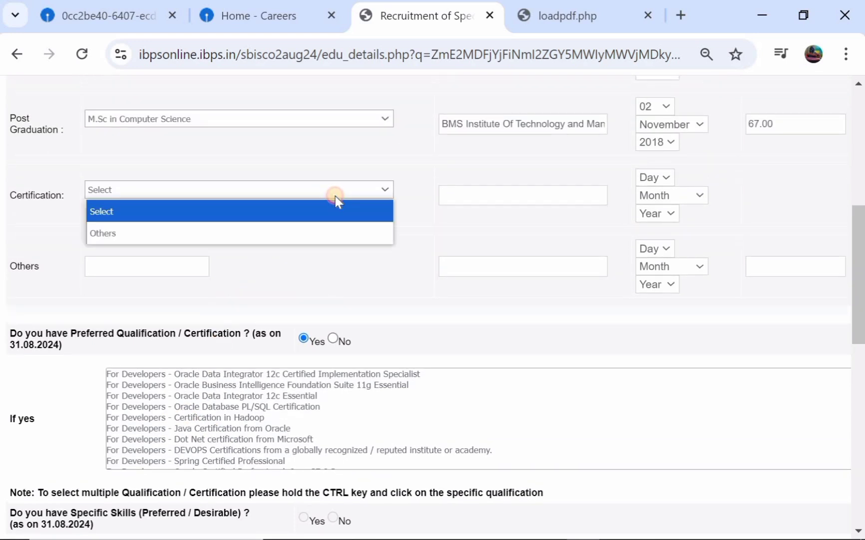
{"action": "left_click", "coordinate": [295, 232]}
{"action": "left_click", "coordinate": [145, 213]}
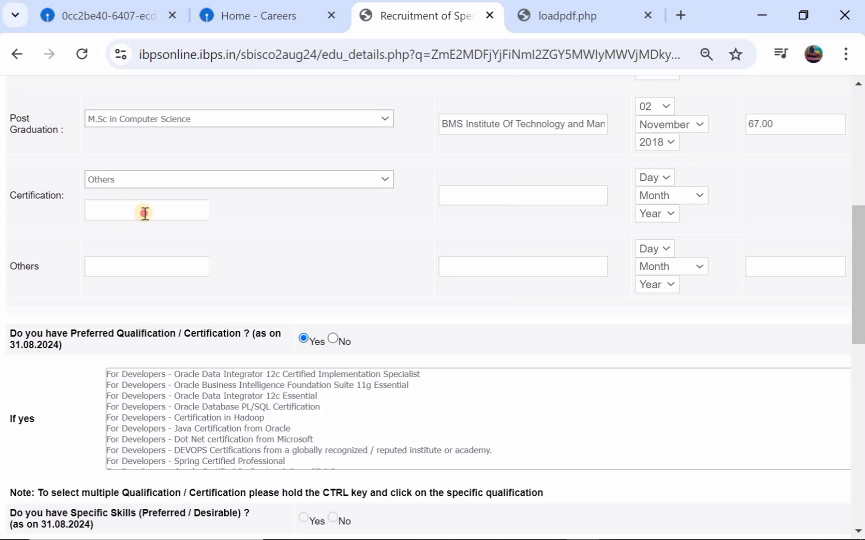
{"action": "scroll", "coordinate": [145, 215], "scroll_direction": "up", "scroll_amount": 1}
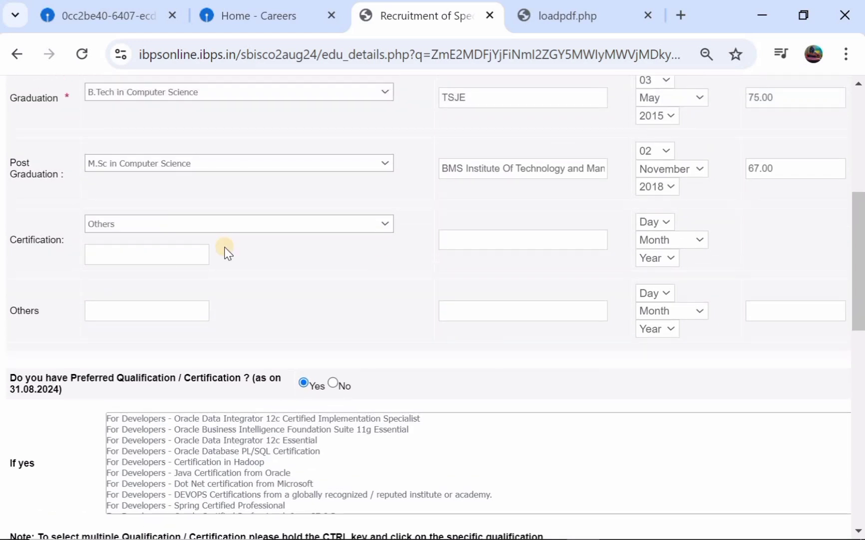
{"action": "scroll", "coordinate": [510, 248], "scroll_direction": "up", "scroll_amount": 1}
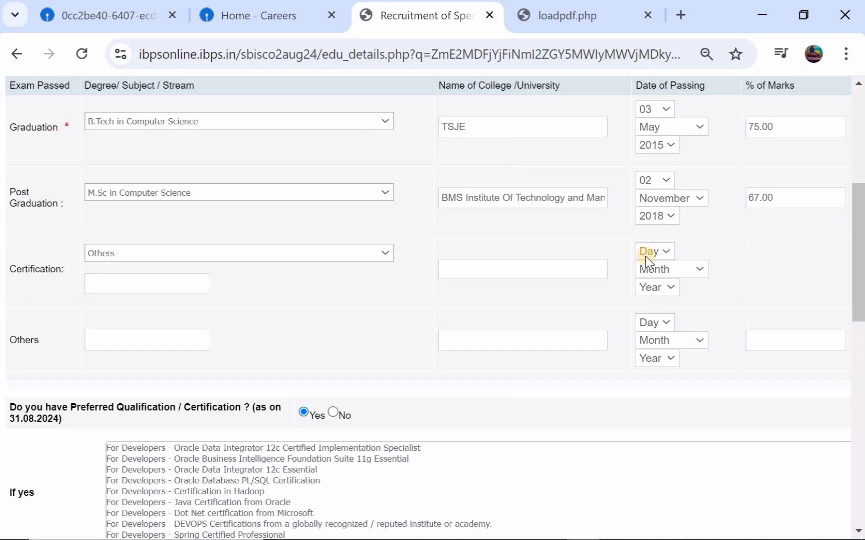
{"action": "scroll", "coordinate": [646, 260], "scroll_direction": "right", "scroll_amount": 3}
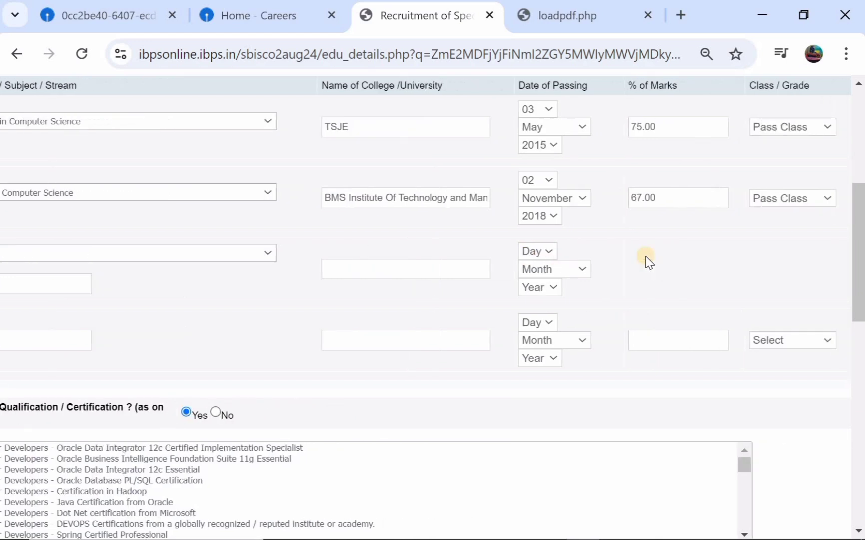
{"action": "scroll", "coordinate": [511, 248], "scroll_direction": "left", "scroll_amount": 3}
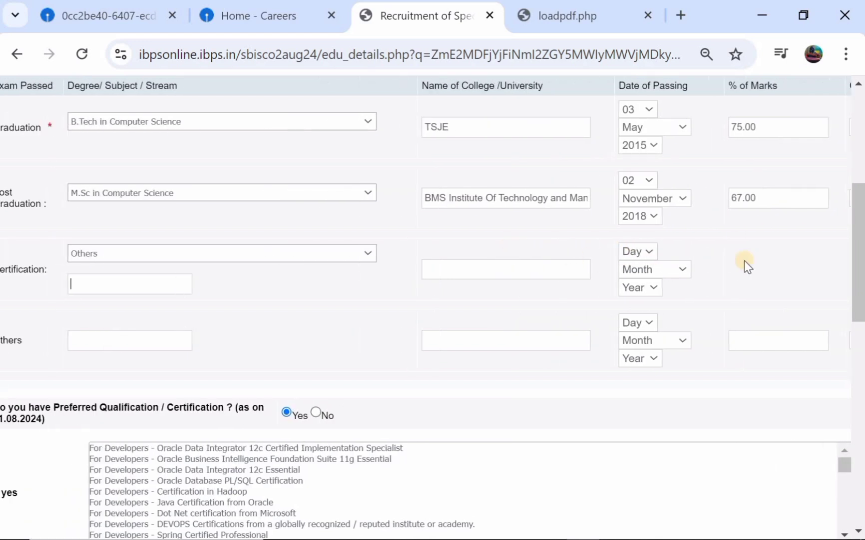
{"action": "scroll", "coordinate": [375, 269], "scroll_direction": "left", "scroll_amount": 1}
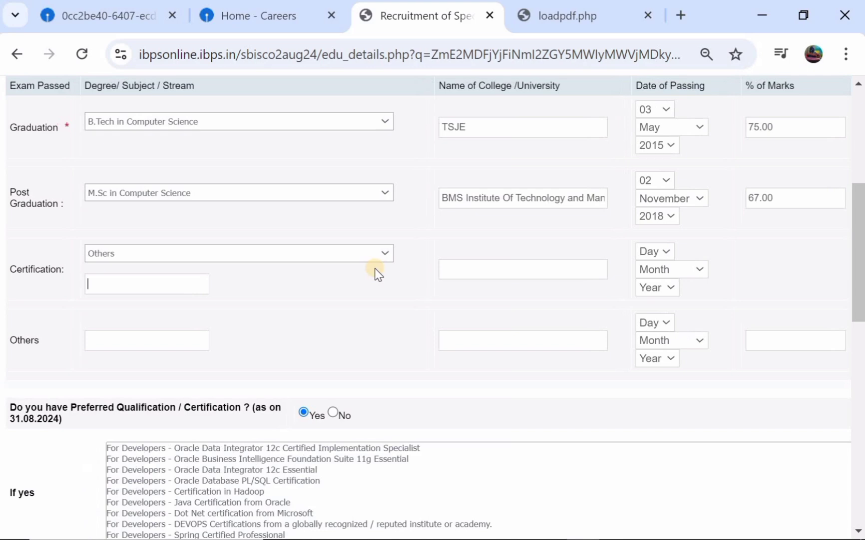
{"action": "scroll", "coordinate": [216, 245], "scroll_direction": "down", "scroll_amount": 3}
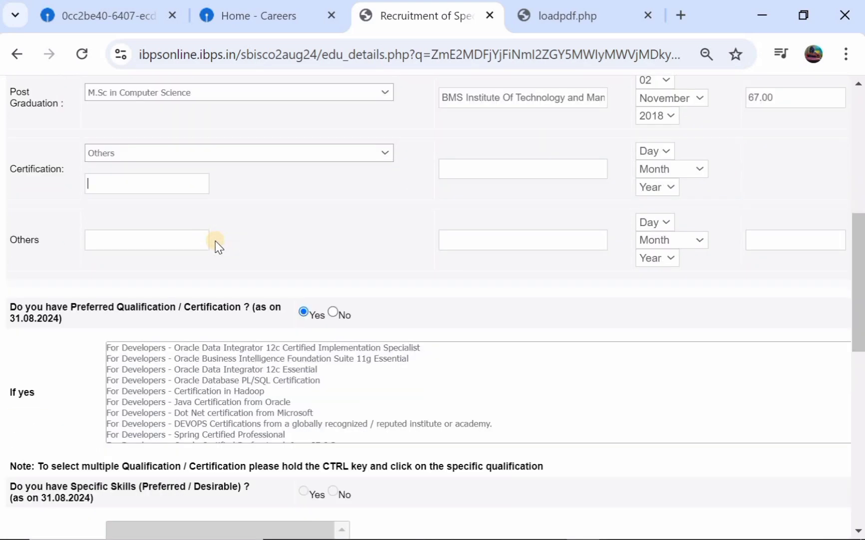
{"action": "scroll", "coordinate": [216, 245], "scroll_direction": "up", "scroll_amount": 3}
{"action": "scroll", "coordinate": [216, 243], "scroll_direction": "up", "scroll_amount": 1}
{"action": "scroll", "coordinate": [217, 245], "scroll_direction": "down", "scroll_amount": 3}
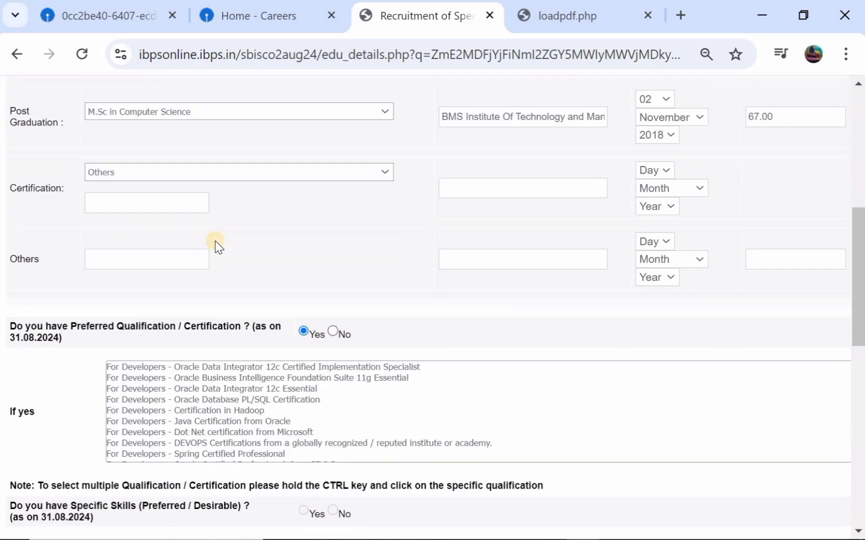
{"action": "scroll", "coordinate": [107, 307], "scroll_direction": "down", "scroll_amount": 2}
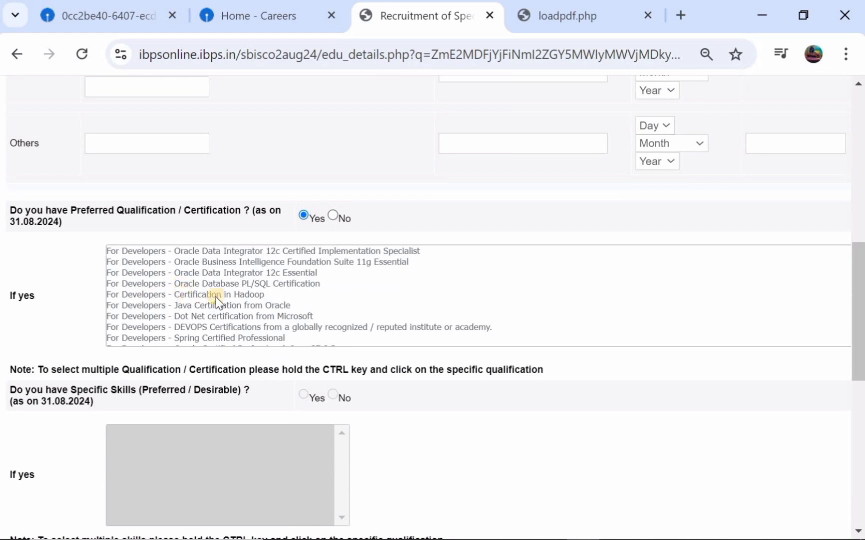
Select Certification in Hadoop in the preferred certification list
{"action": "left_click", "coordinate": [198, 296]}
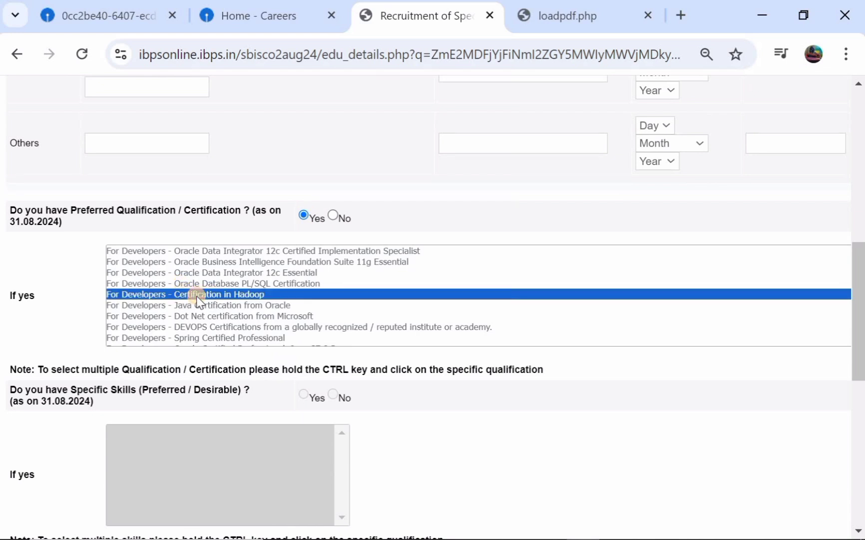
{"action": "scroll", "coordinate": [196, 297], "scroll_direction": "down", "scroll_amount": 2}
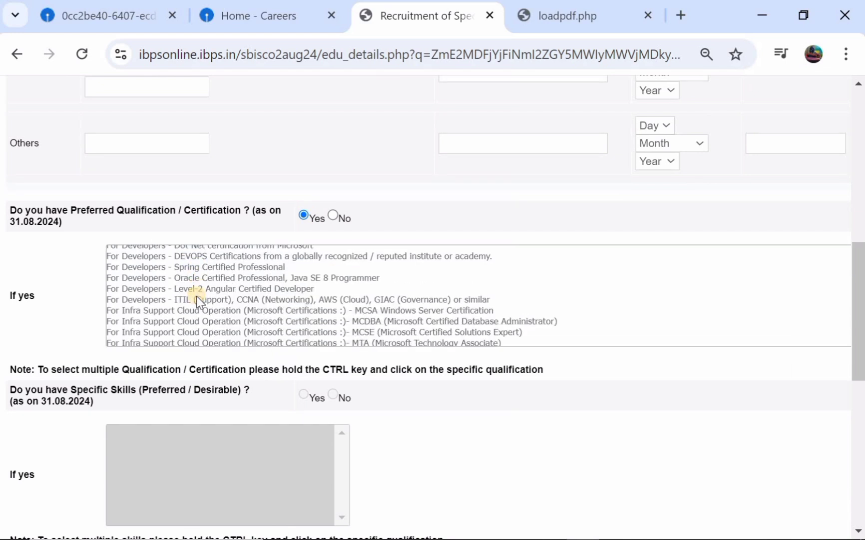
{"action": "scroll", "coordinate": [195, 296], "scroll_direction": "up", "scroll_amount": 1}
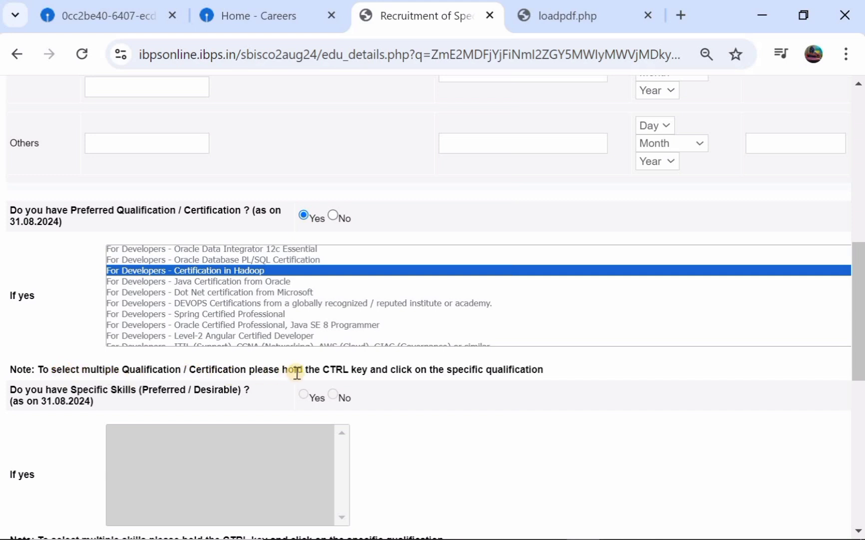
{"action": "left_click", "coordinate": [314, 372]}
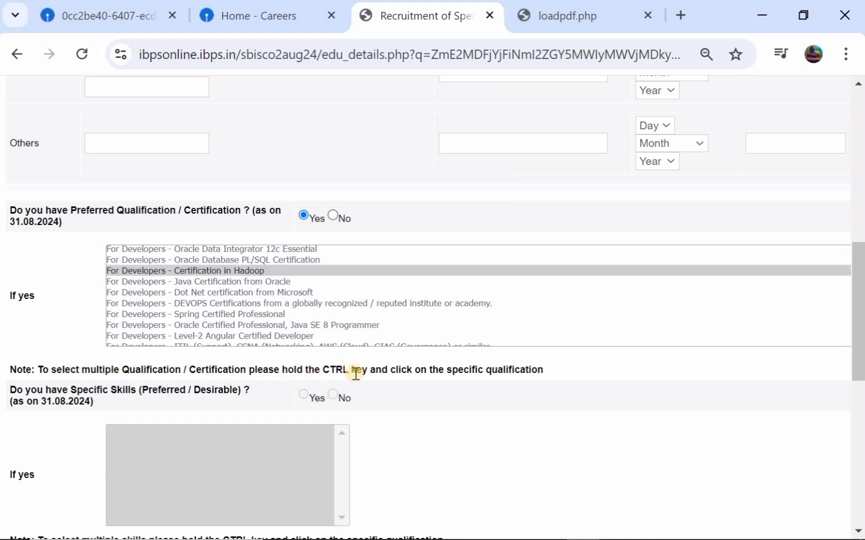
{"action": "left_click", "coordinate": [240, 270]}
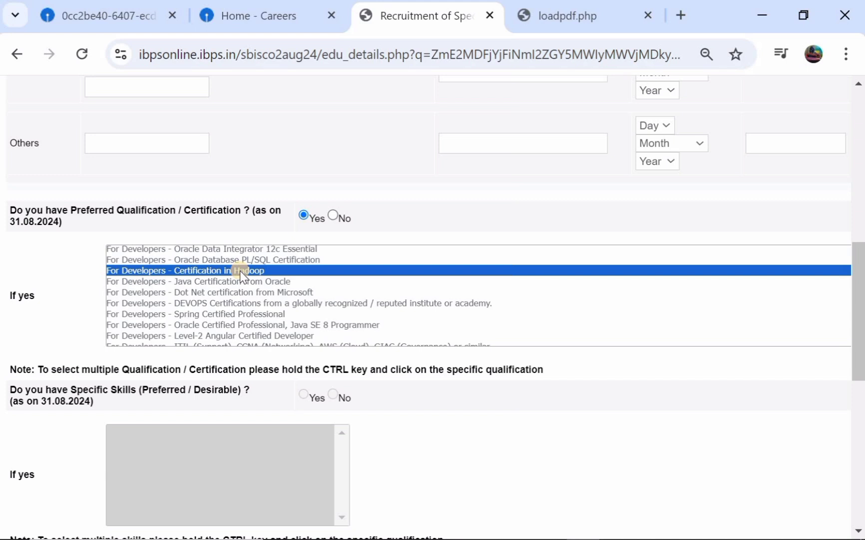
{"action": "scroll", "coordinate": [240, 270], "scroll_direction": "down", "scroll_amount": 2}
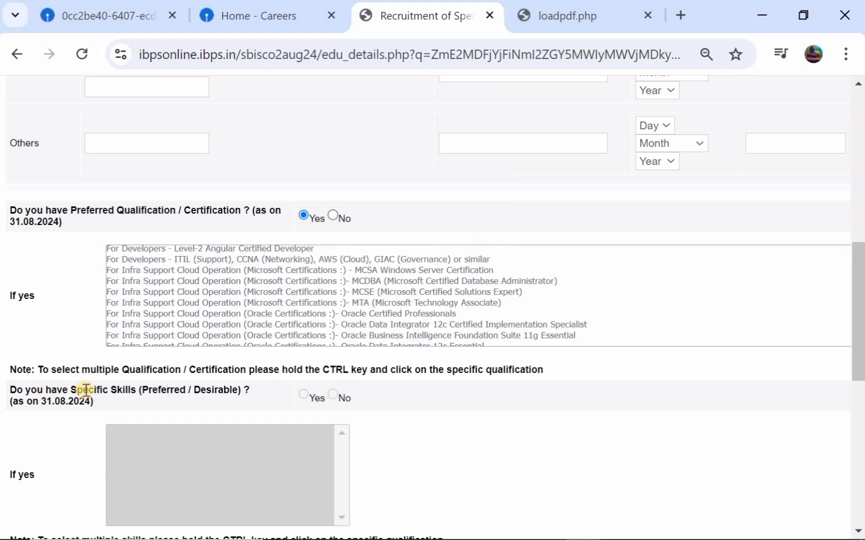
{"action": "scroll", "coordinate": [200, 393], "scroll_direction": "down", "scroll_amount": 1}
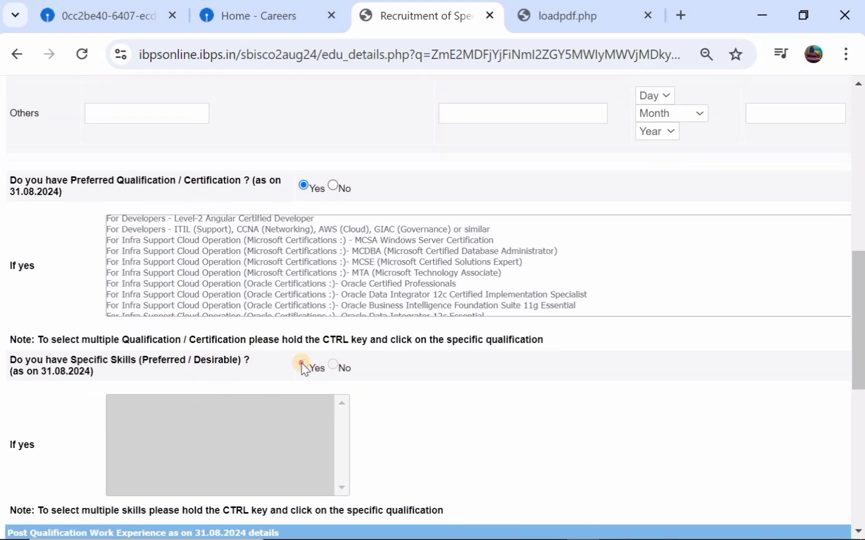
Switch the preferred certification to MCSE (Microsoft Certified Solutions Expert) and attempt the Specific Skills answer
{"action": "left_click", "coordinate": [333, 367]}
{"action": "scroll", "coordinate": [227, 297], "scroll_direction": "down", "scroll_amount": 1}
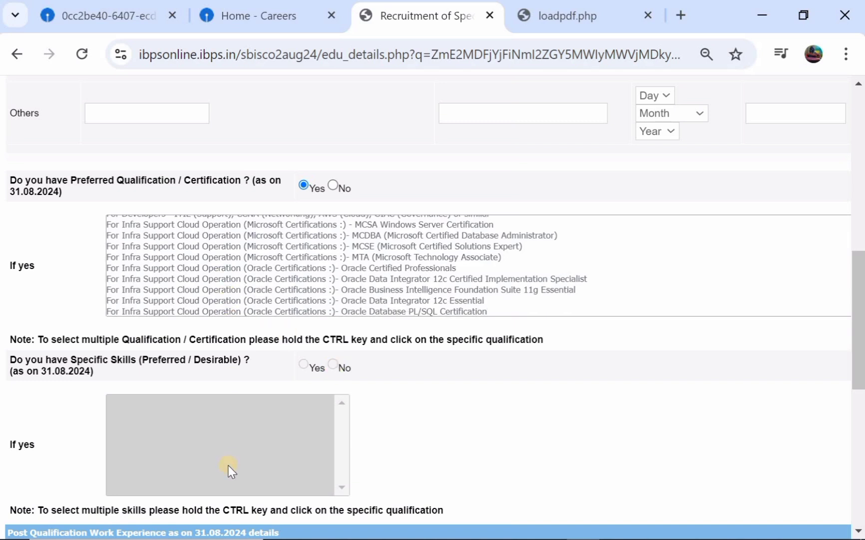
{"action": "left_click", "coordinate": [331, 248]}
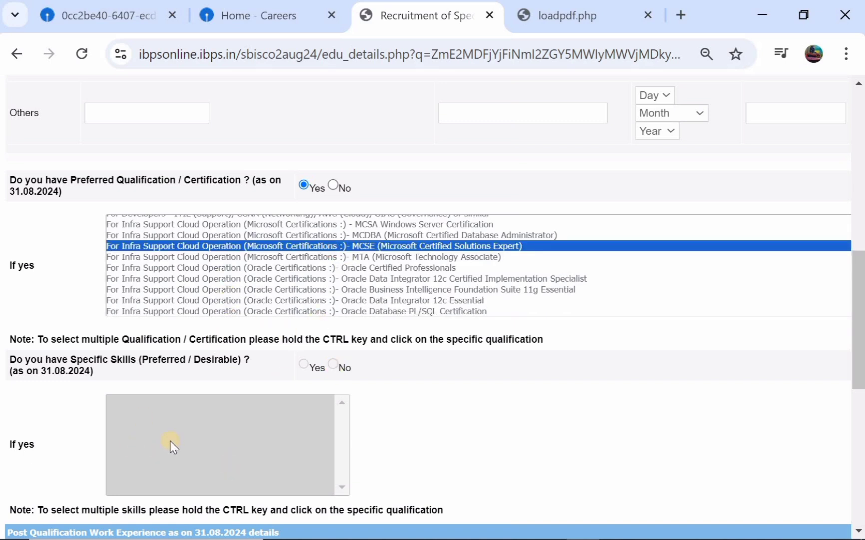
{"action": "left_click", "coordinate": [304, 365]}
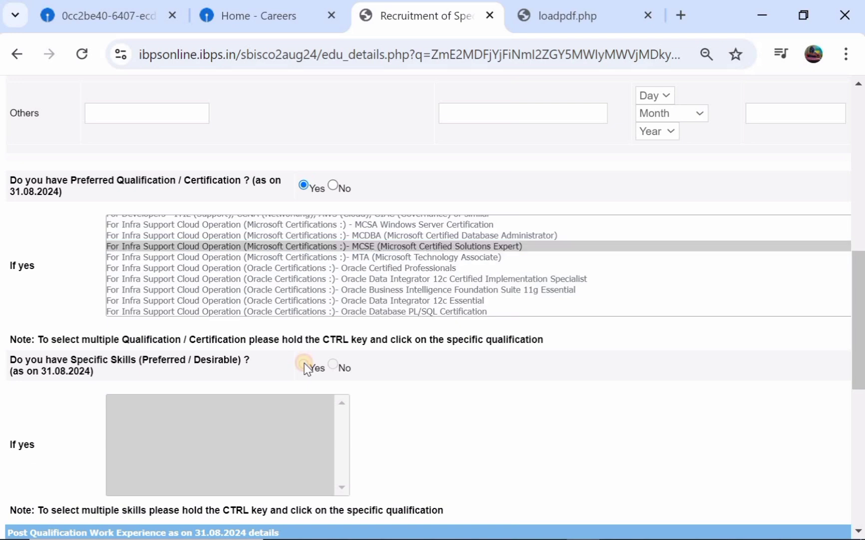
{"action": "scroll", "coordinate": [304, 368], "scroll_direction": "down", "scroll_amount": 4}
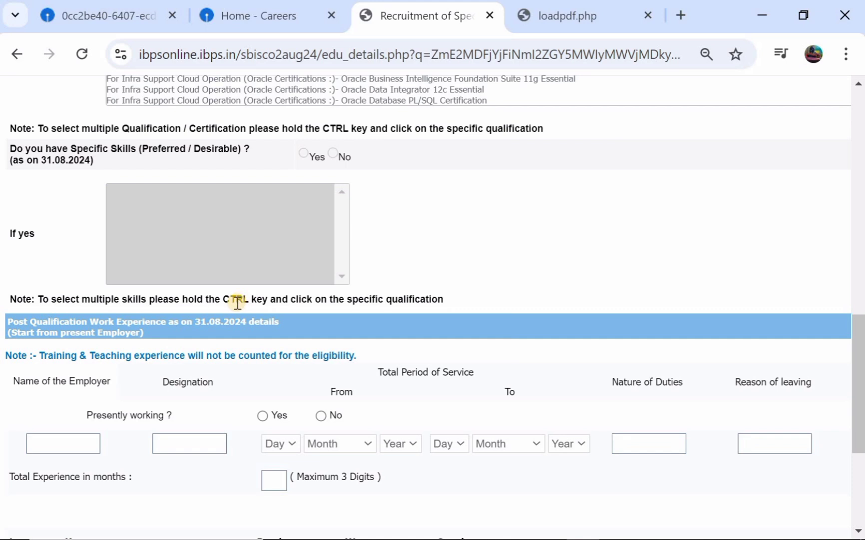
Tick Read, Write and Speak for ENGLISH, validate the details, then switch to the SBI notification PDF
{"action": "scroll", "coordinate": [237, 302], "scroll_direction": "down", "scroll_amount": 2}
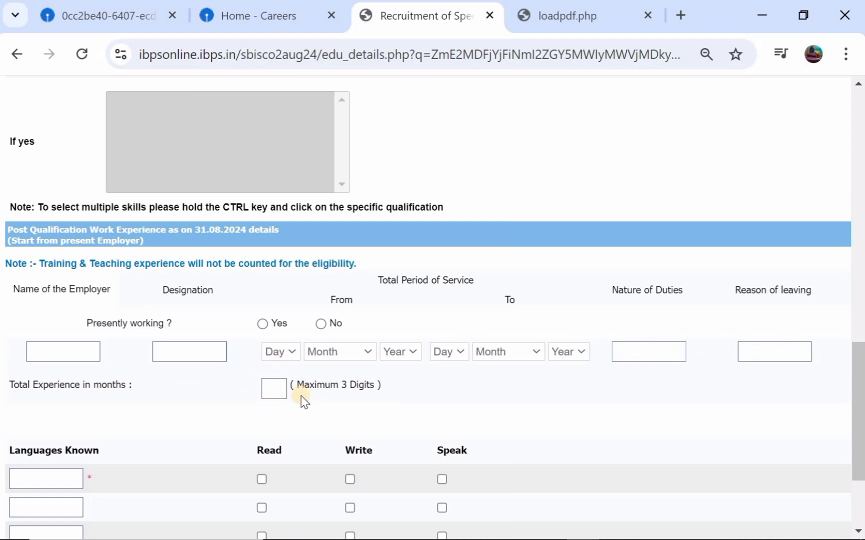
{"action": "scroll", "coordinate": [304, 400], "scroll_direction": "down", "scroll_amount": 3}
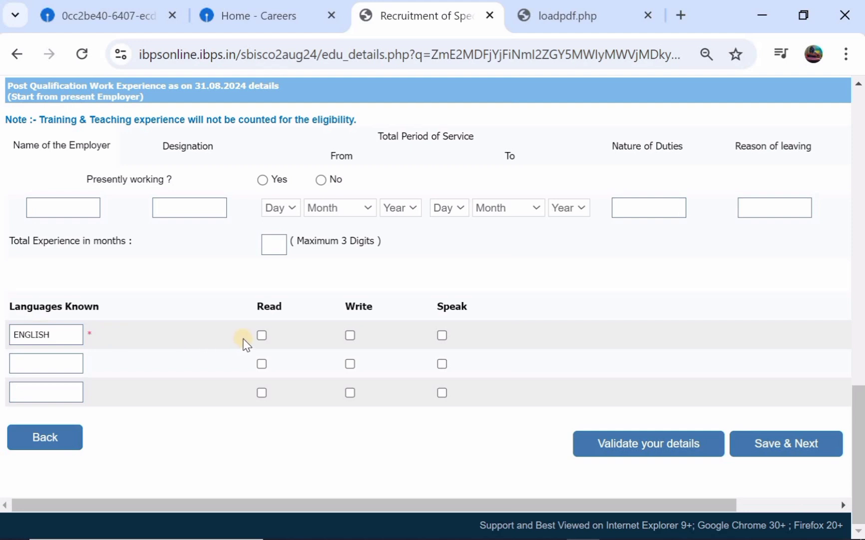
{"action": "left_click", "coordinate": [262, 334]}
{"action": "left_click", "coordinate": [349, 336]}
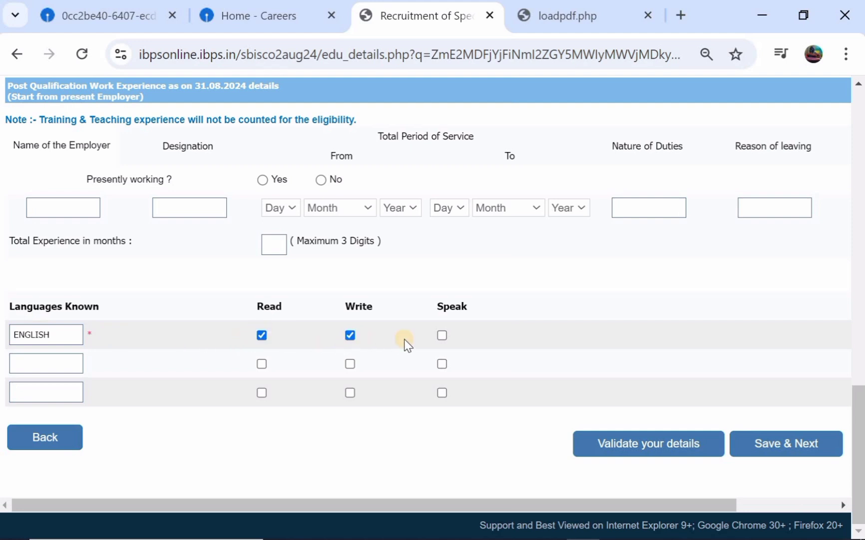
{"action": "left_click", "coordinate": [442, 336]}
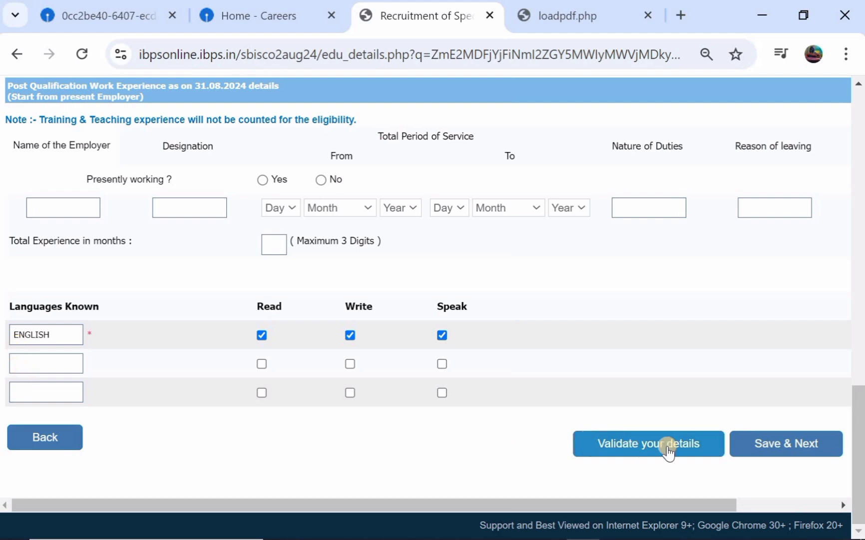
{"action": "left_click", "coordinate": [787, 450]}
{"action": "scroll", "coordinate": [208, 377], "scroll_direction": "down", "scroll_amount": 1}
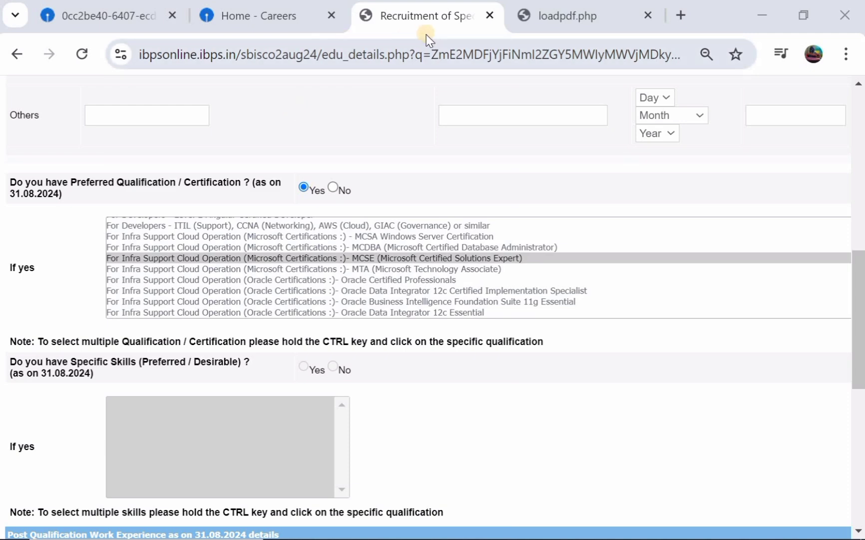
{"action": "left_click", "coordinate": [96, 13]}
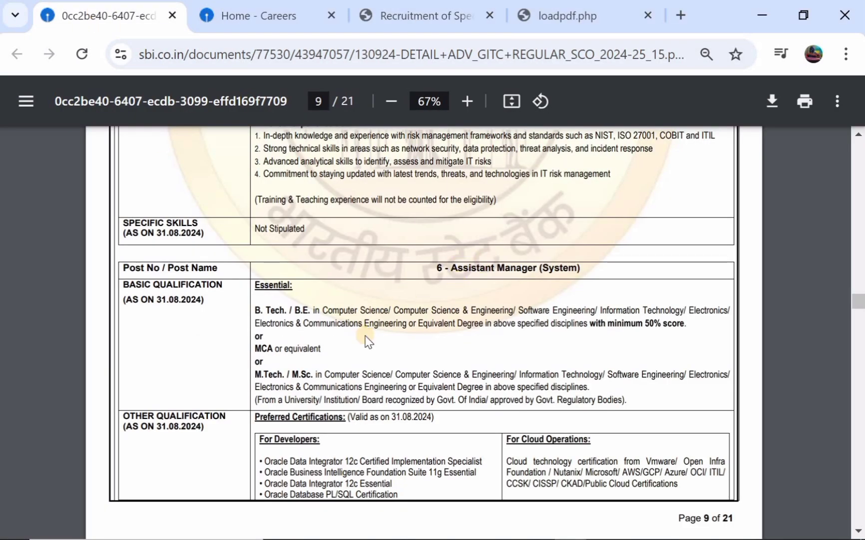
Scan the notification's Assistant Manager (System) eligibility, then return to the application form
{"action": "scroll", "coordinate": [365, 339], "scroll_direction": "down", "scroll_amount": 5}
{"action": "scroll", "coordinate": [368, 339], "scroll_direction": "down", "scroll_amount": 12}
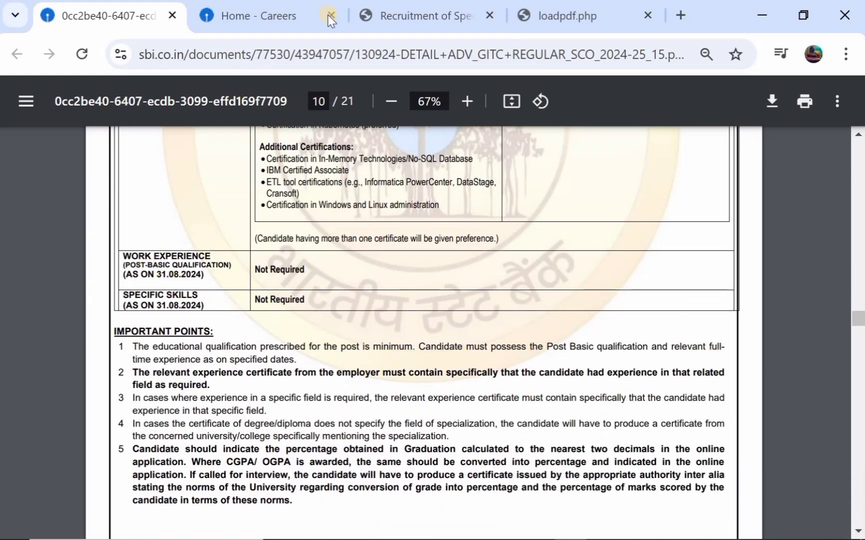
{"action": "left_click", "coordinate": [433, 12]}
{"action": "scroll", "coordinate": [241, 305], "scroll_direction": "down", "scroll_amount": 3}
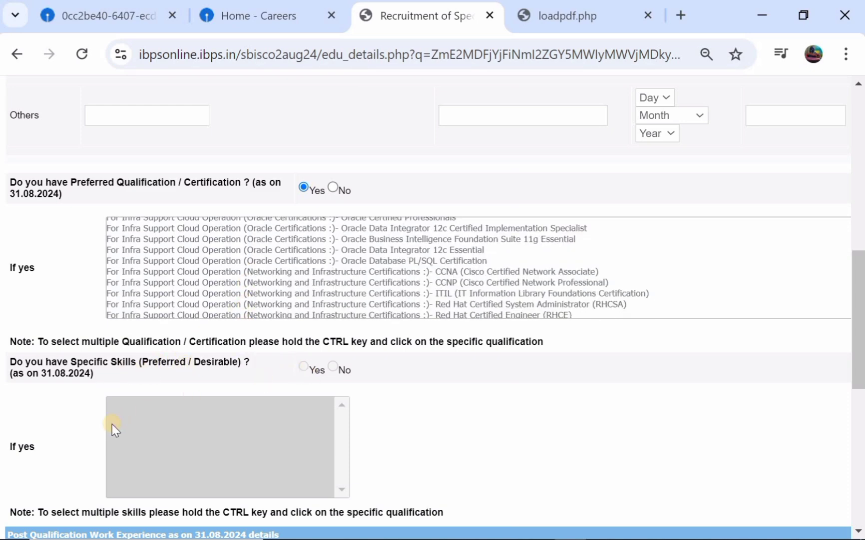
Validate the education and language details, acknowledge Verified Successfully, and Save & Next to the preview
{"action": "scroll", "coordinate": [180, 428], "scroll_direction": "down", "scroll_amount": 1}
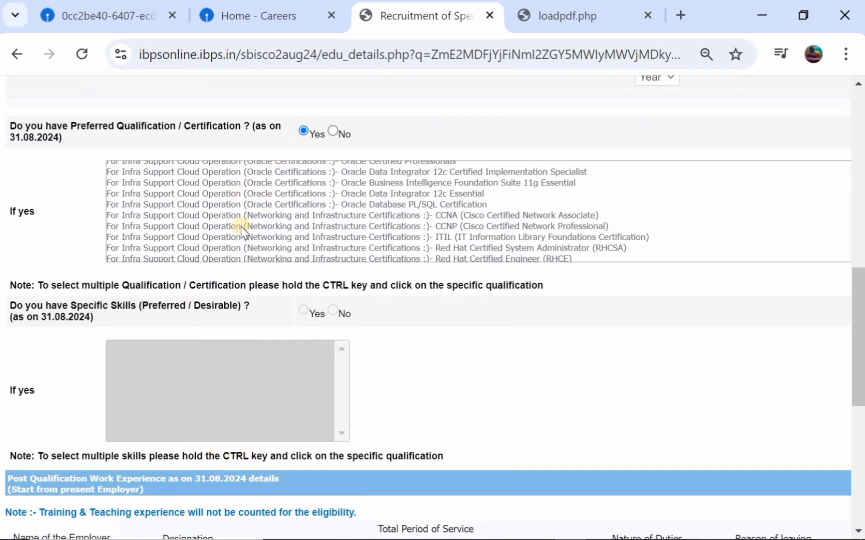
{"action": "scroll", "coordinate": [242, 227], "scroll_direction": "up", "scroll_amount": 3}
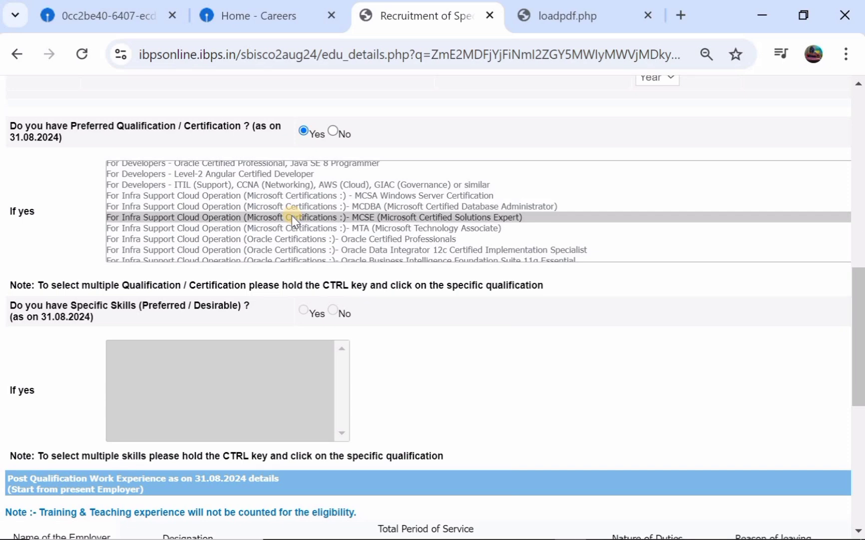
{"action": "scroll", "coordinate": [224, 304], "scroll_direction": "down", "scroll_amount": 3}
{"action": "scroll", "coordinate": [225, 305], "scroll_direction": "down", "scroll_amount": 4}
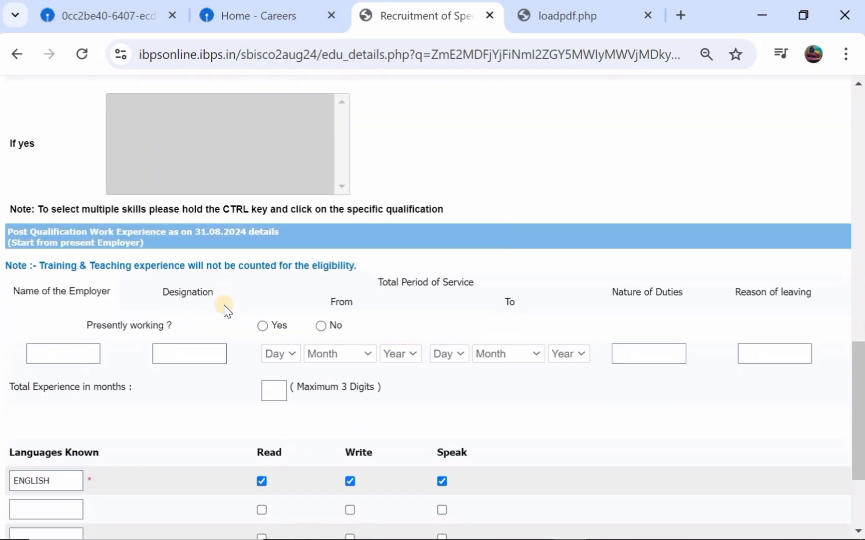
{"action": "left_click", "coordinate": [664, 450]}
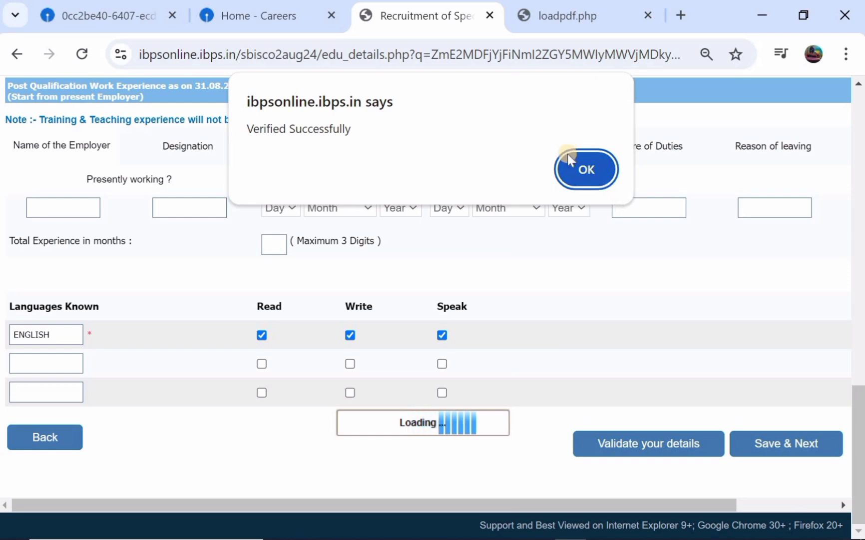
{"action": "left_click", "coordinate": [589, 170]}
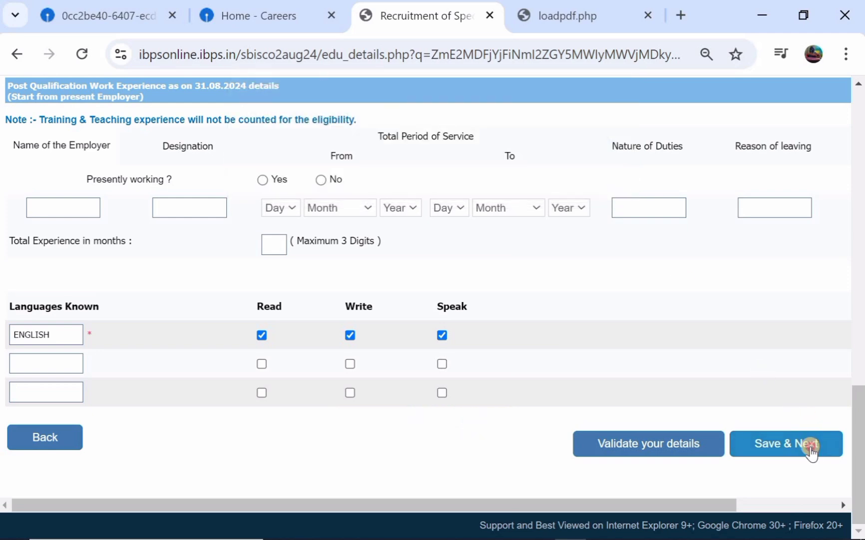
{"action": "left_click", "coordinate": [810, 449]}
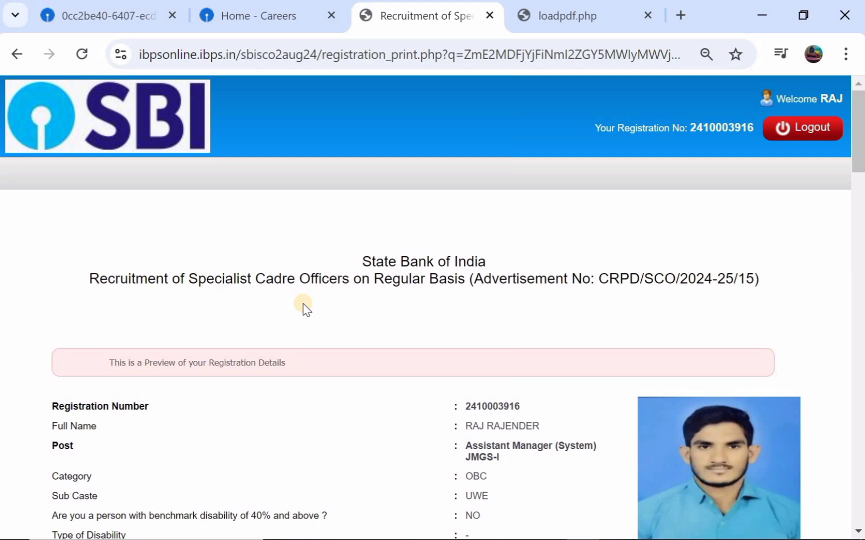
Review the registration preview down to the Declaration, noting the 750.00 fee still UNPAID
{"action": "scroll", "coordinate": [304, 307], "scroll_direction": "down", "scroll_amount": 3}
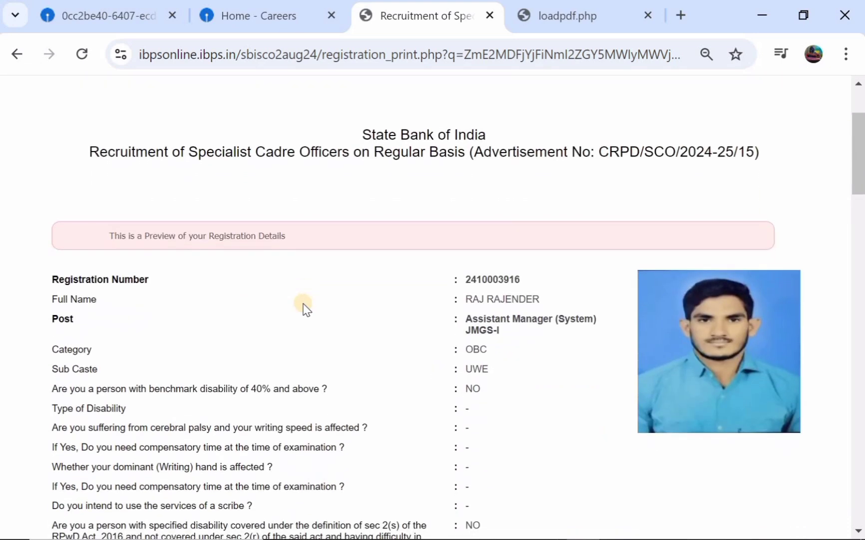
{"action": "scroll", "coordinate": [306, 308], "scroll_direction": "down", "scroll_amount": 5}
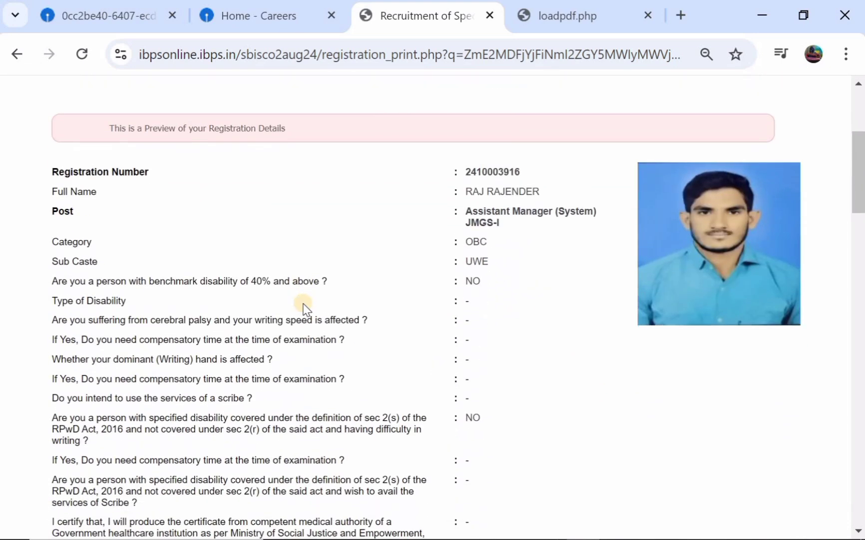
{"action": "scroll", "coordinate": [305, 308], "scroll_direction": "down", "scroll_amount": 6}
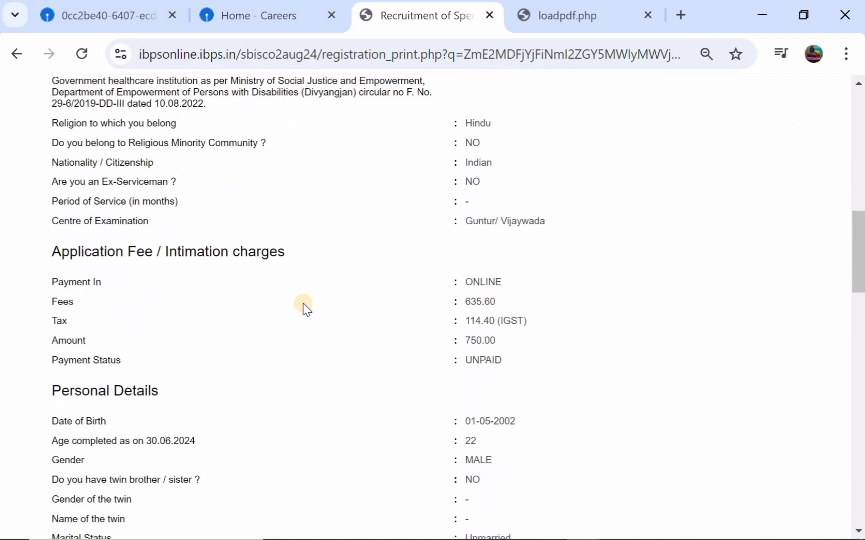
{"action": "scroll", "coordinate": [305, 308], "scroll_direction": "down", "scroll_amount": 13}
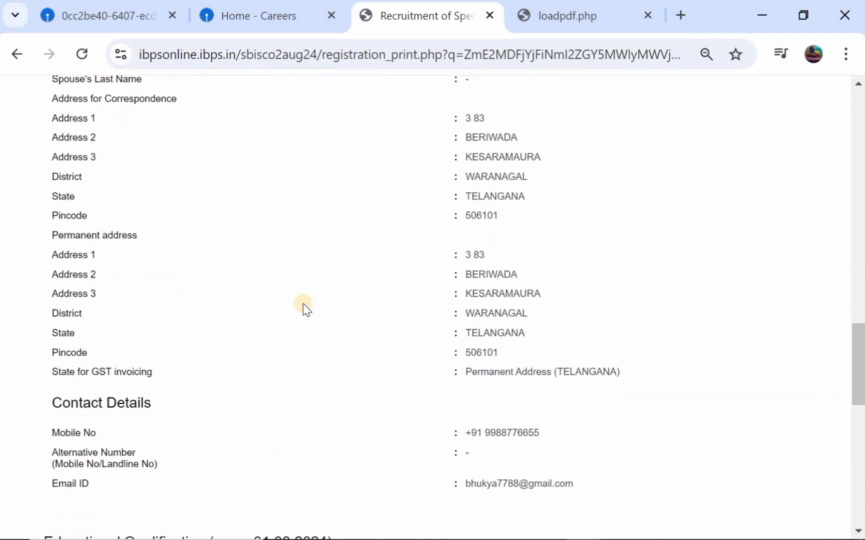
{"action": "scroll", "coordinate": [305, 308], "scroll_direction": "down", "scroll_amount": 9}
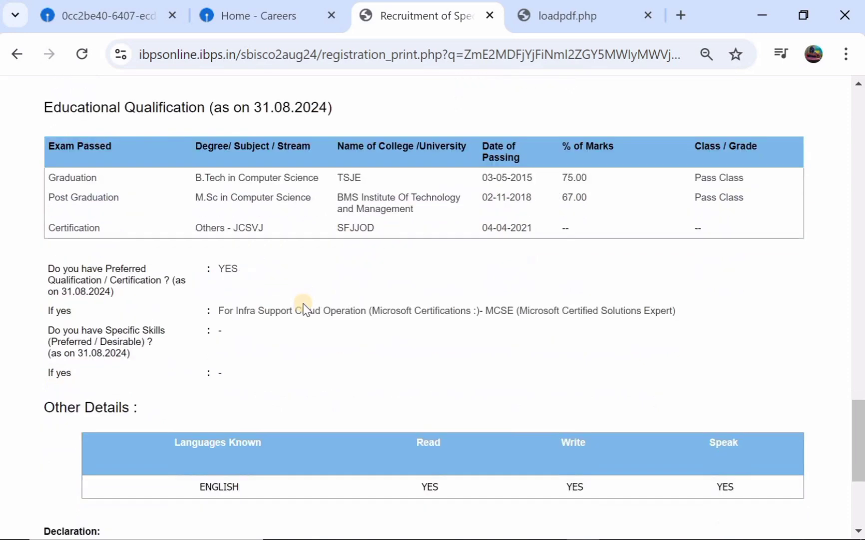
{"action": "scroll", "coordinate": [220, 235], "scroll_direction": "down", "scroll_amount": 1}
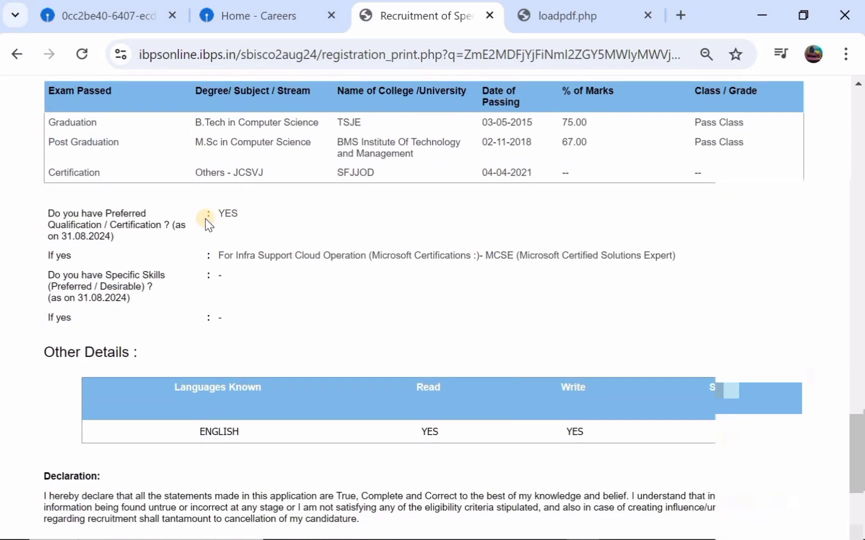
{"action": "scroll", "coordinate": [206, 219], "scroll_direction": "down", "scroll_amount": 4}
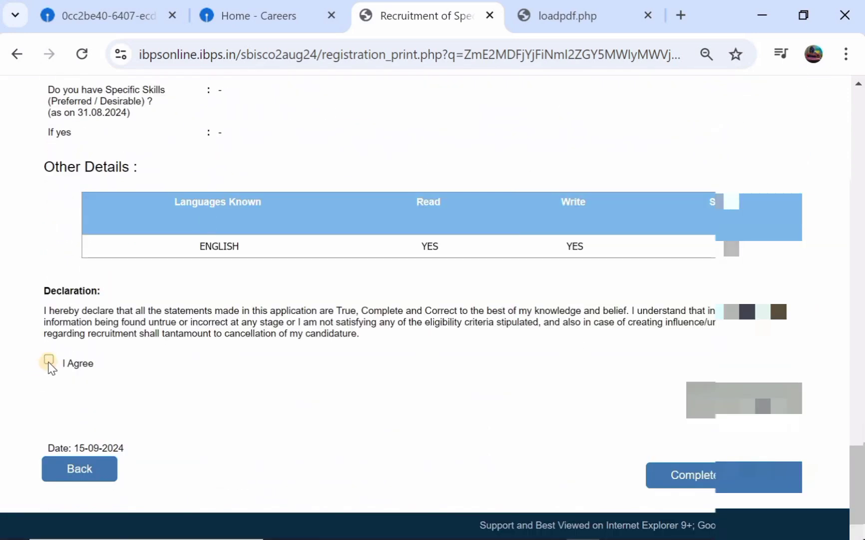
Agree to the declaration, complete the registration and confirm both warning dialogs
{"action": "left_click", "coordinate": [49, 361]}
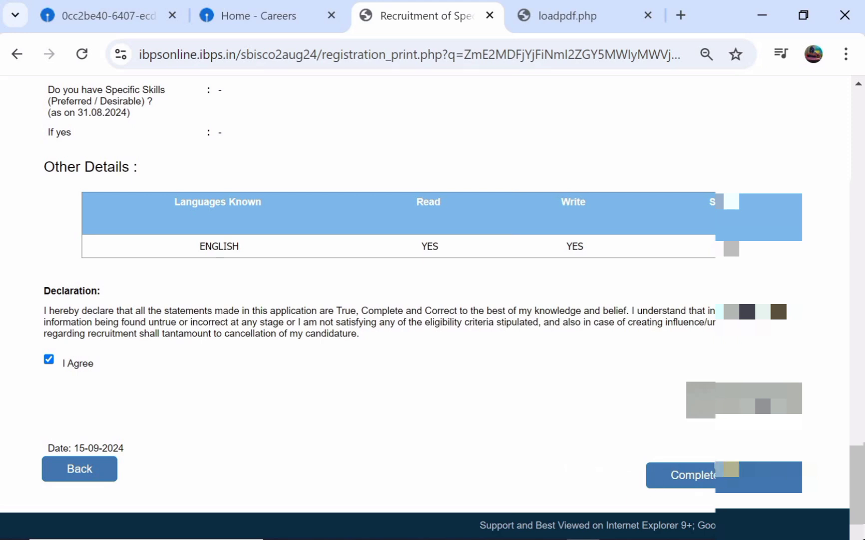
{"action": "left_click", "coordinate": [731, 469]}
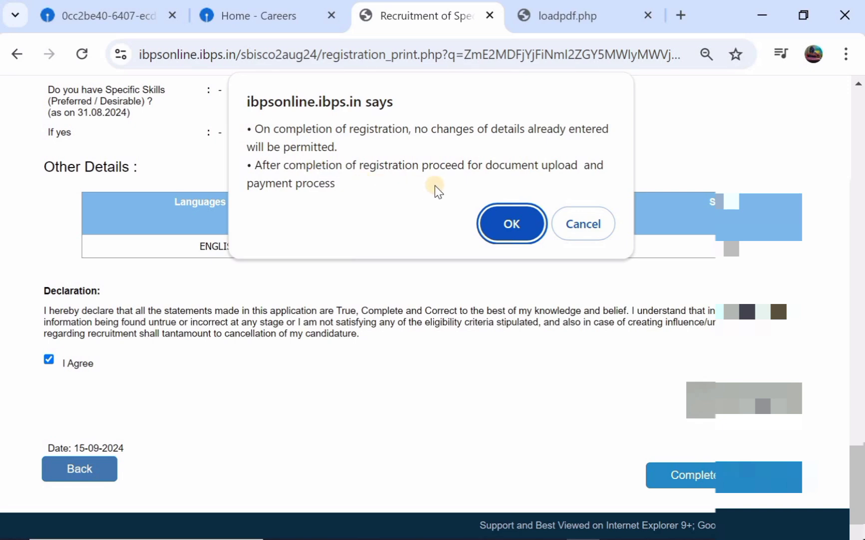
{"action": "left_click", "coordinate": [509, 214]}
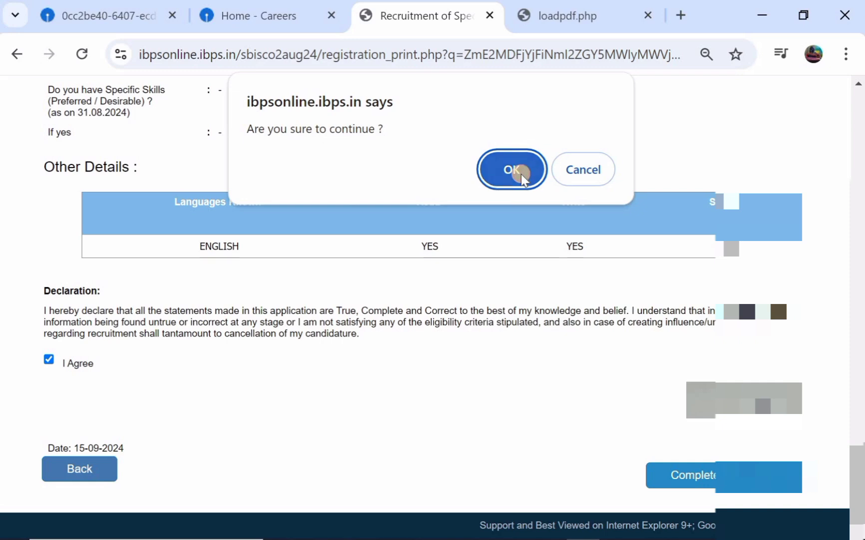
{"action": "left_click", "coordinate": [521, 175]}
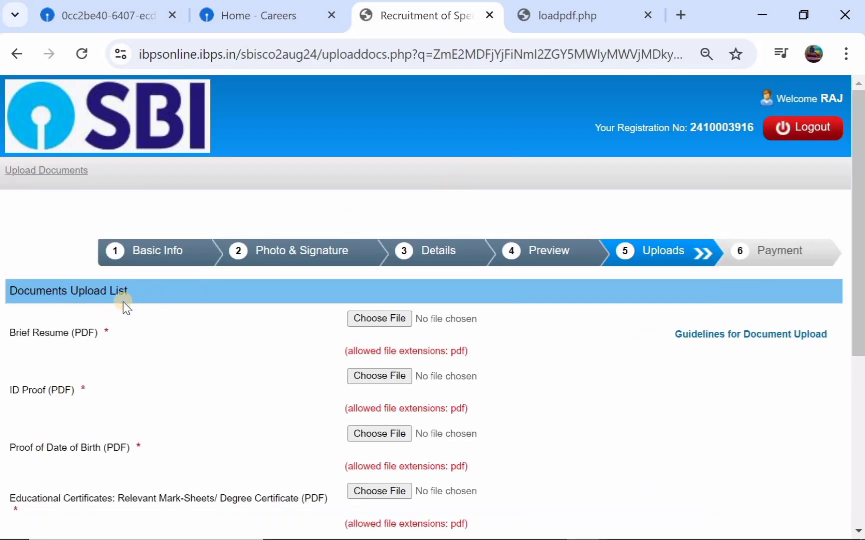
{"action": "scroll", "coordinate": [180, 345], "scroll_direction": "down", "scroll_amount": 1}
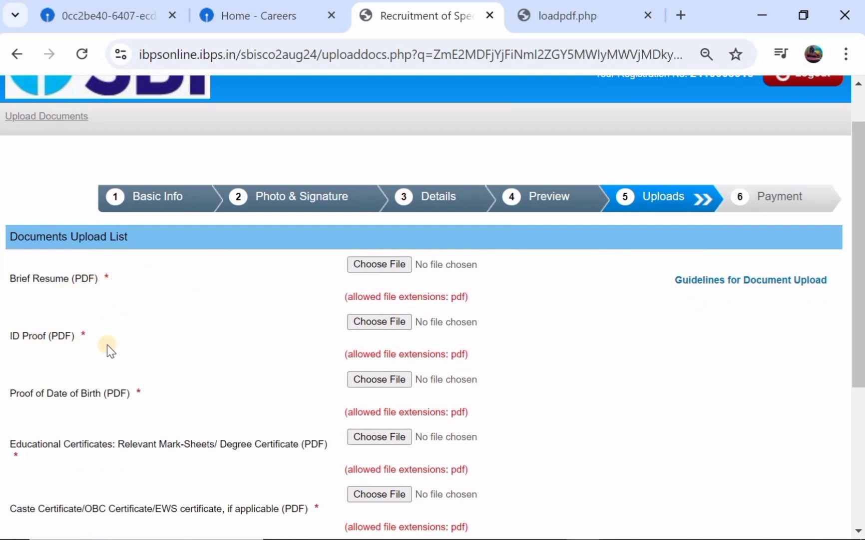
{"action": "scroll", "coordinate": [110, 350], "scroll_direction": "down", "scroll_amount": 1}
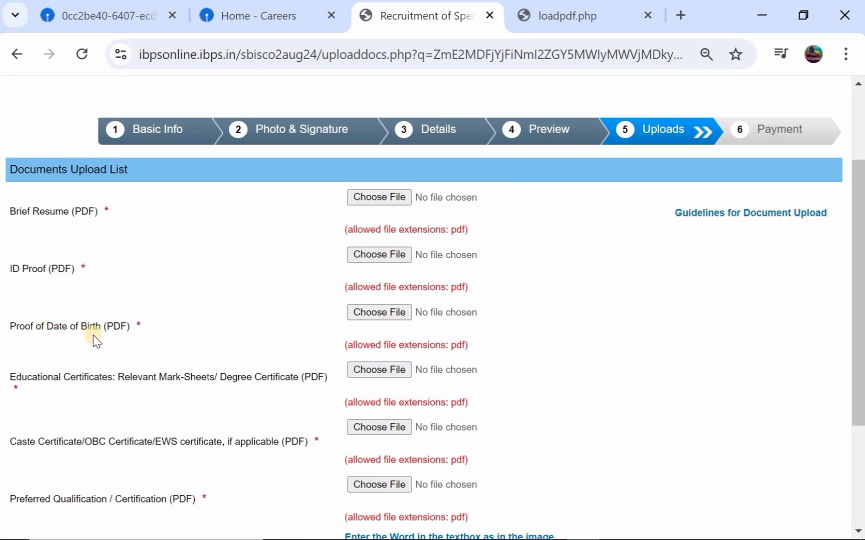
{"action": "scroll", "coordinate": [350, 337], "scroll_direction": "down", "scroll_amount": 1}
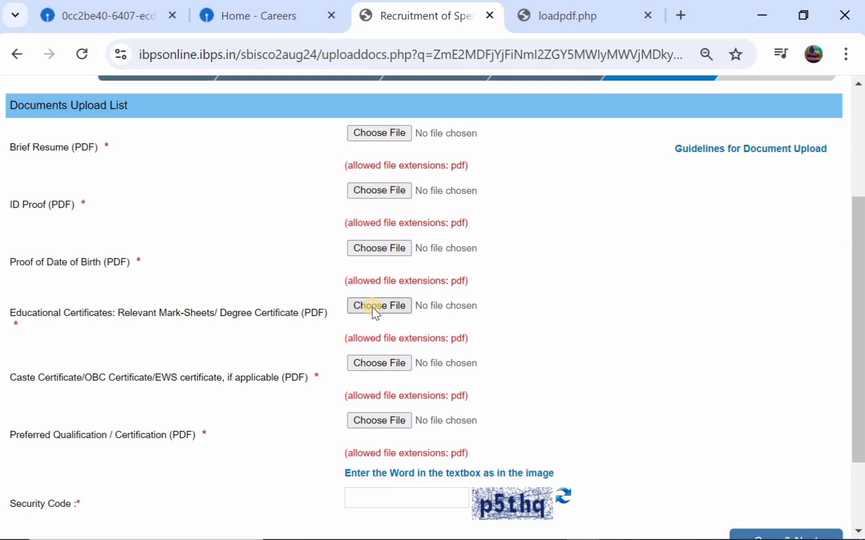
{"action": "scroll", "coordinate": [372, 307], "scroll_direction": "down", "scroll_amount": 1}
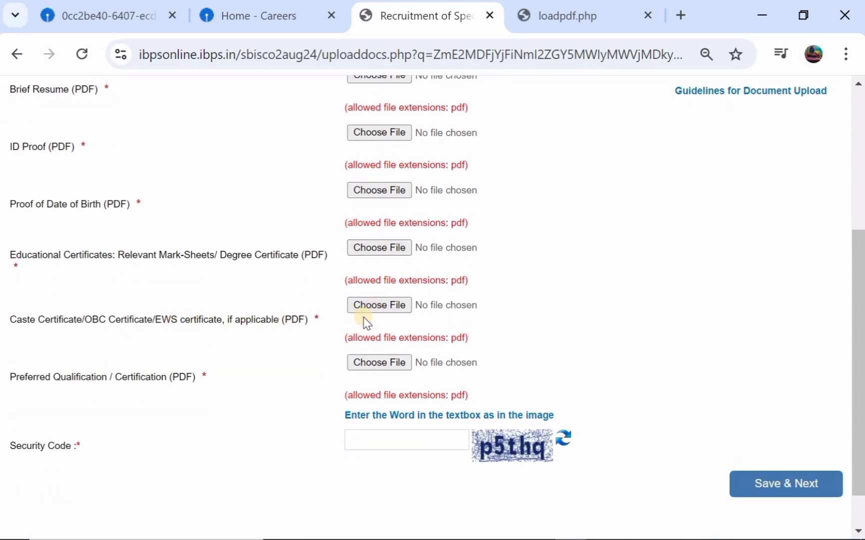
{"action": "scroll", "coordinate": [365, 319], "scroll_direction": "down", "scroll_amount": 1}
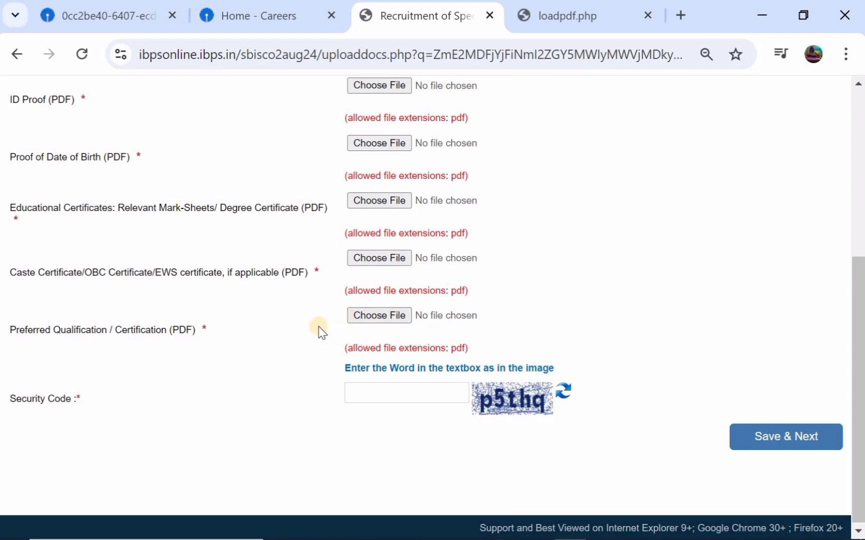
{"action": "scroll", "coordinate": [320, 330], "scroll_direction": "up", "scroll_amount": 3}
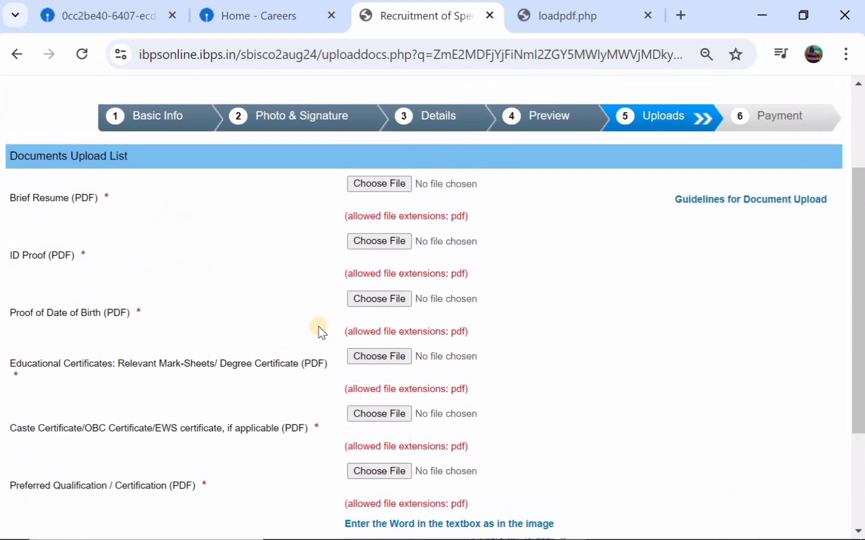
Read the document upload guidelines PDF: A4 PDF files under 500 kb
{"action": "left_click", "coordinate": [757, 201]}
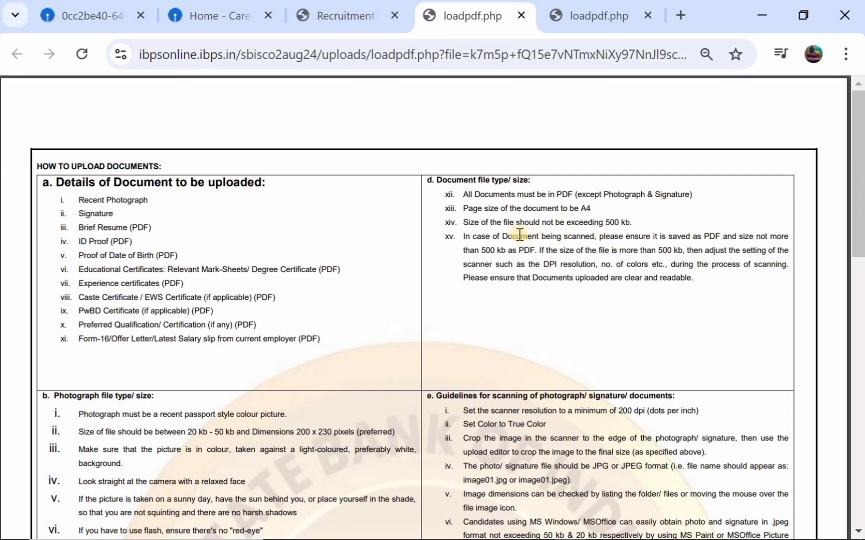
{"action": "scroll", "coordinate": [529, 242], "scroll_direction": "down", "scroll_amount": 5}
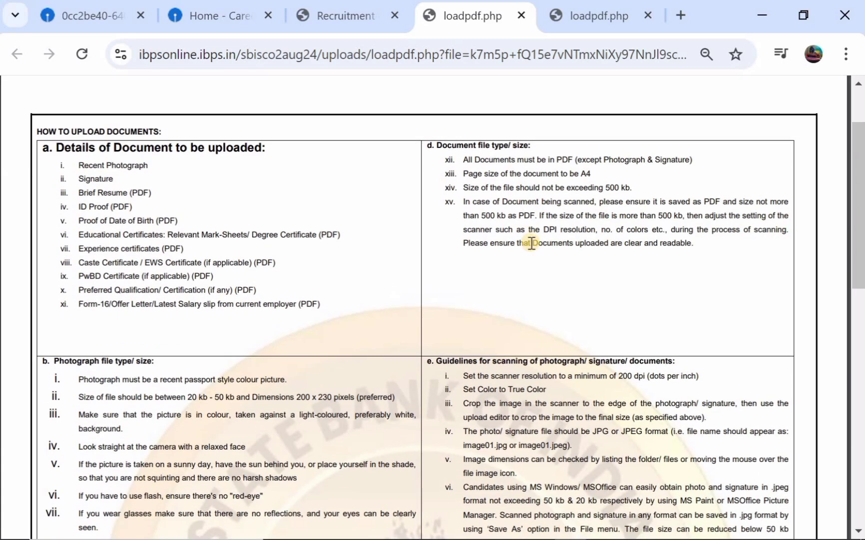
{"action": "scroll", "coordinate": [532, 243], "scroll_direction": "down", "scroll_amount": 9}
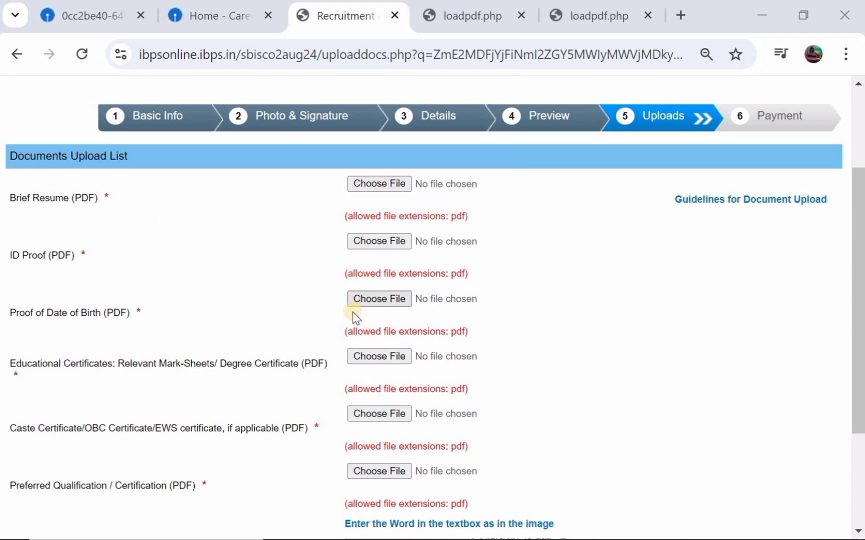
Scroll through the Documents Upload List to check the attached PDFs and Security Code field
{"action": "scroll", "coordinate": [354, 315], "scroll_direction": "down", "scroll_amount": 1}
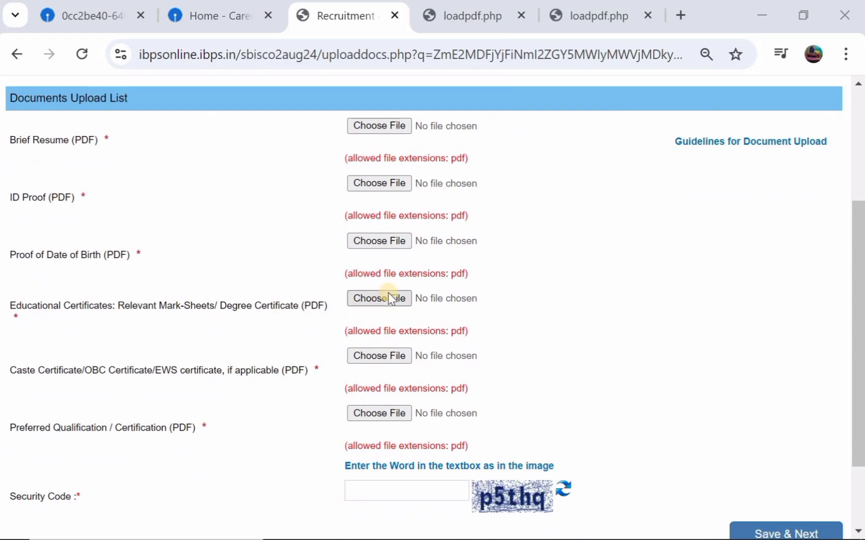
{"action": "scroll", "coordinate": [385, 306], "scroll_direction": "down", "scroll_amount": 1}
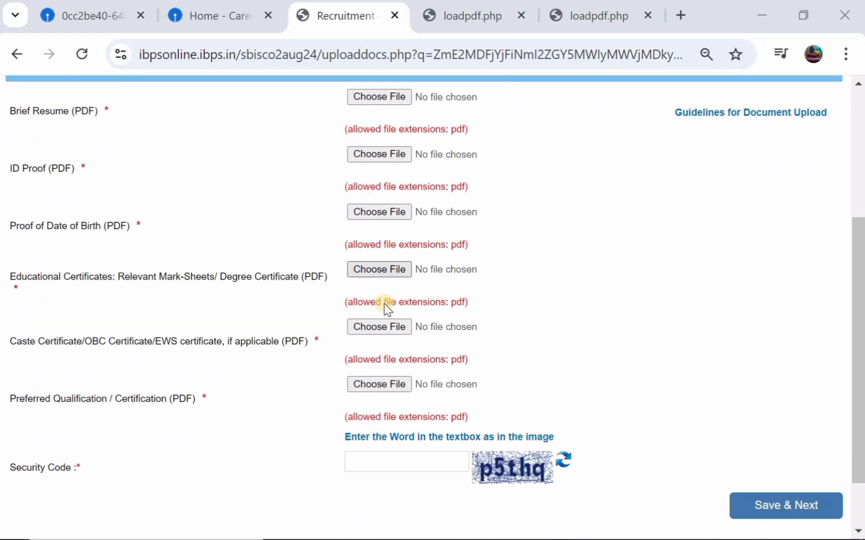
{"action": "scroll", "coordinate": [385, 305], "scroll_direction": "down", "scroll_amount": 1}
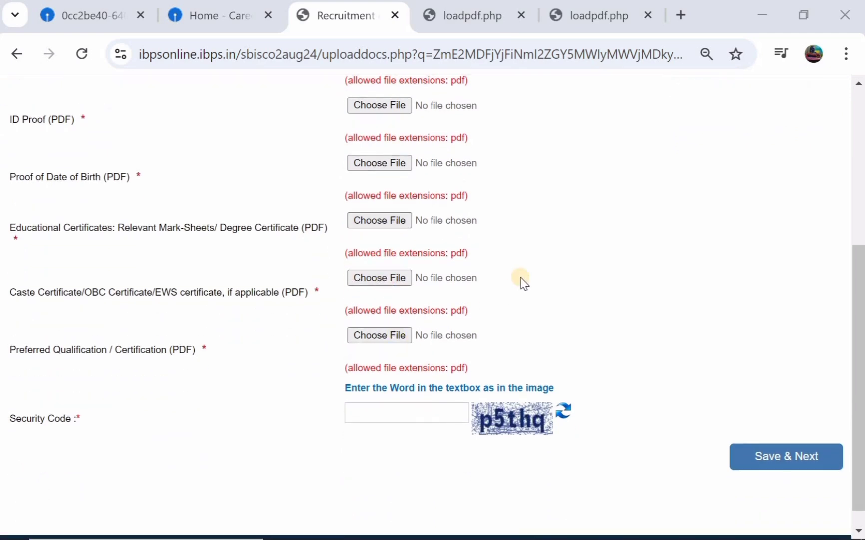
{"action": "scroll", "coordinate": [536, 154], "scroll_direction": "up", "scroll_amount": 1}
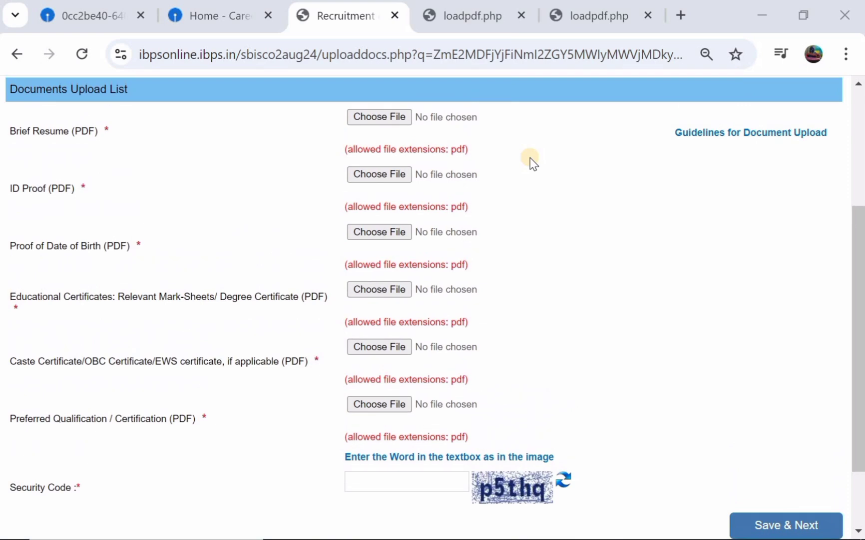
{"action": "scroll", "coordinate": [437, 250], "scroll_direction": "down", "scroll_amount": 1}
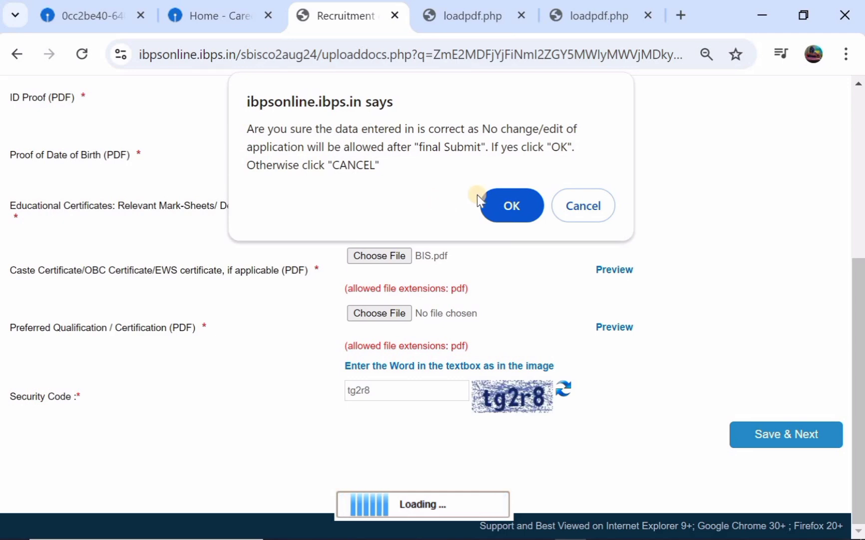
Confirm the application as final, submit the payment step's security code, and proceed to payment
{"action": "left_click", "coordinate": [503, 191]}
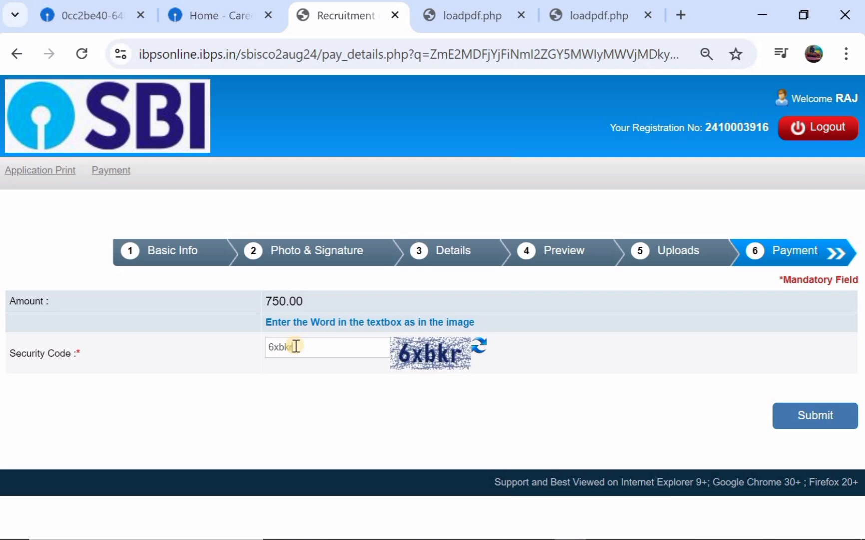
{"action": "left_click", "coordinate": [812, 419]}
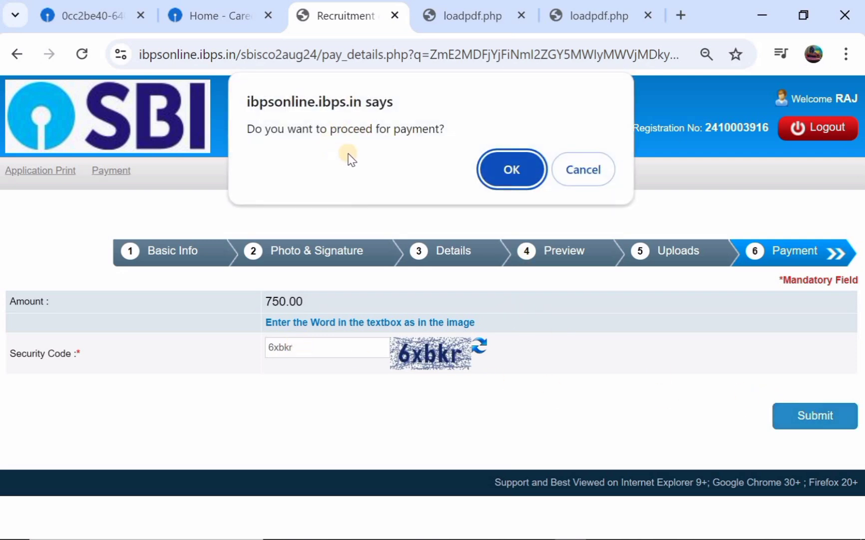
{"action": "left_click", "coordinate": [504, 167]}
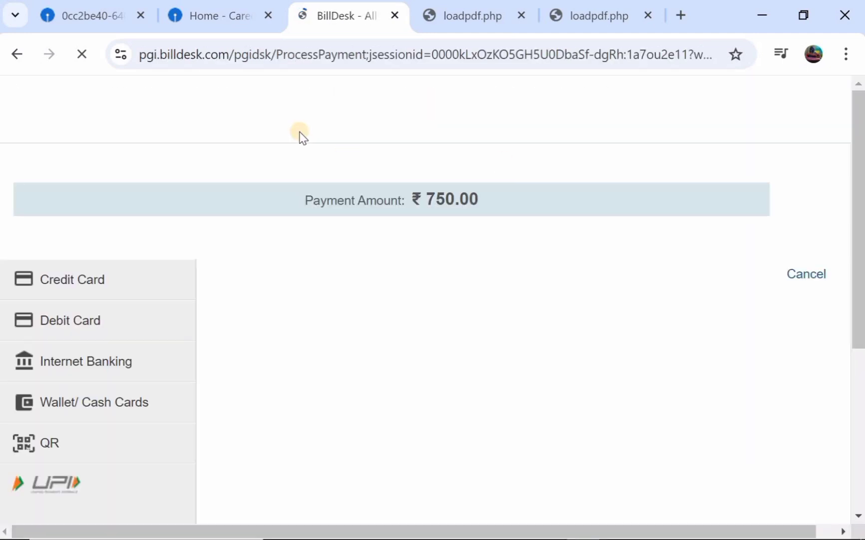
Pay the ₹750.00 application fee on BillDesk by debit card
{"action": "scroll", "coordinate": [301, 135], "scroll_direction": "down", "scroll_amount": 2}
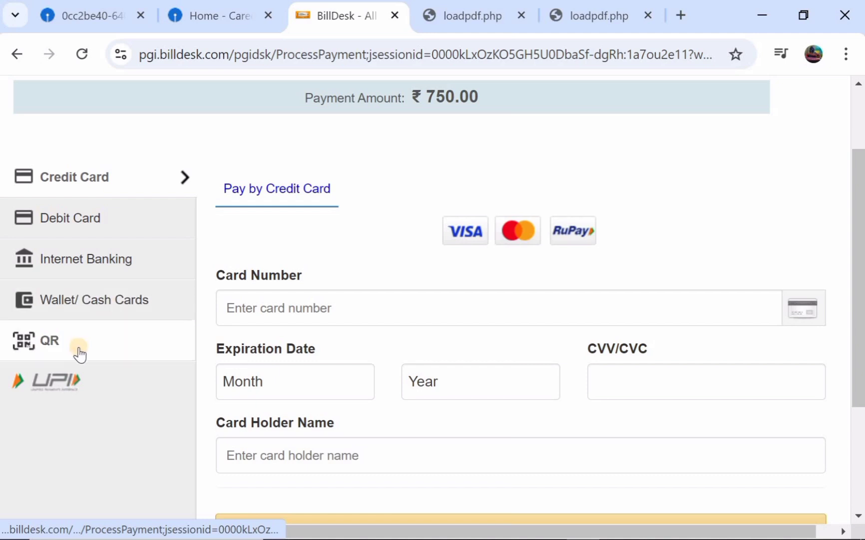
{"action": "left_click", "coordinate": [93, 226]}
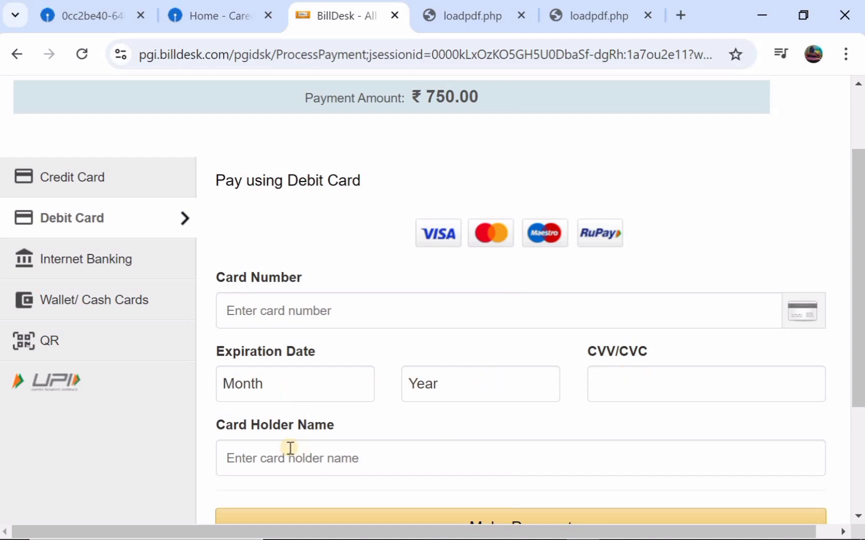
{"action": "scroll", "coordinate": [290, 447], "scroll_direction": "down", "scroll_amount": 1}
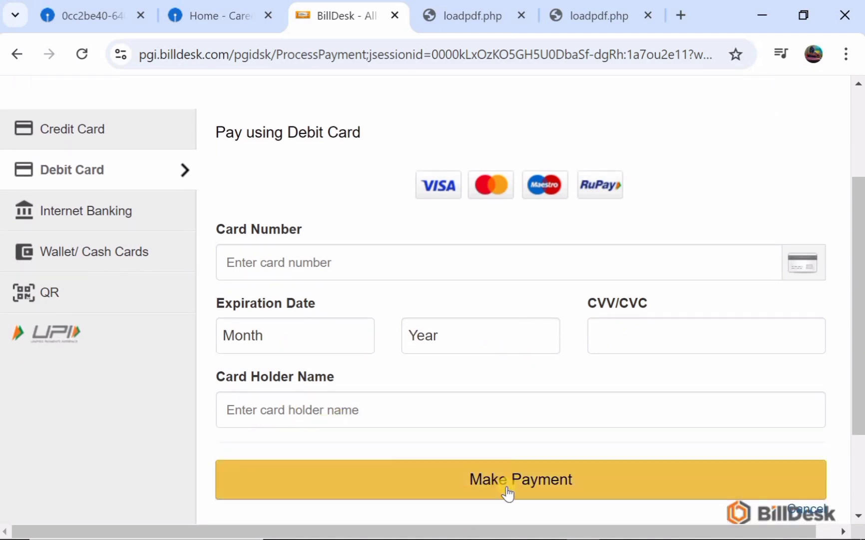
{"action": "scroll", "coordinate": [465, 365], "scroll_direction": "down", "scroll_amount": 1}
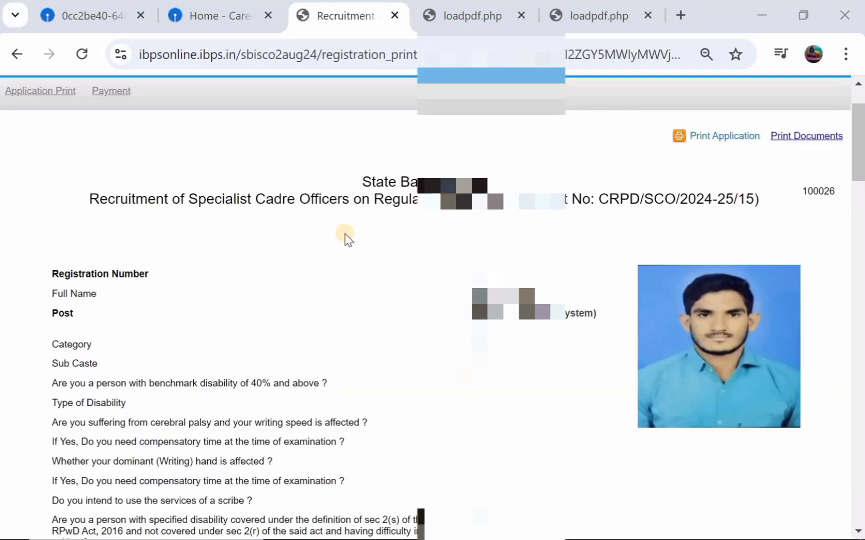
{"action": "scroll", "coordinate": [348, 240], "scroll_direction": "up", "scroll_amount": 1}
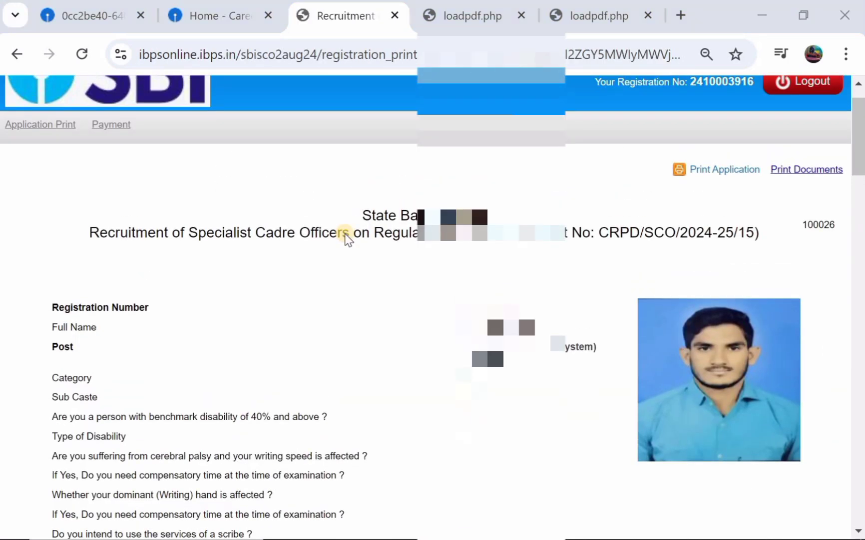
{"action": "scroll", "coordinate": [349, 239], "scroll_direction": "down", "scroll_amount": 1}
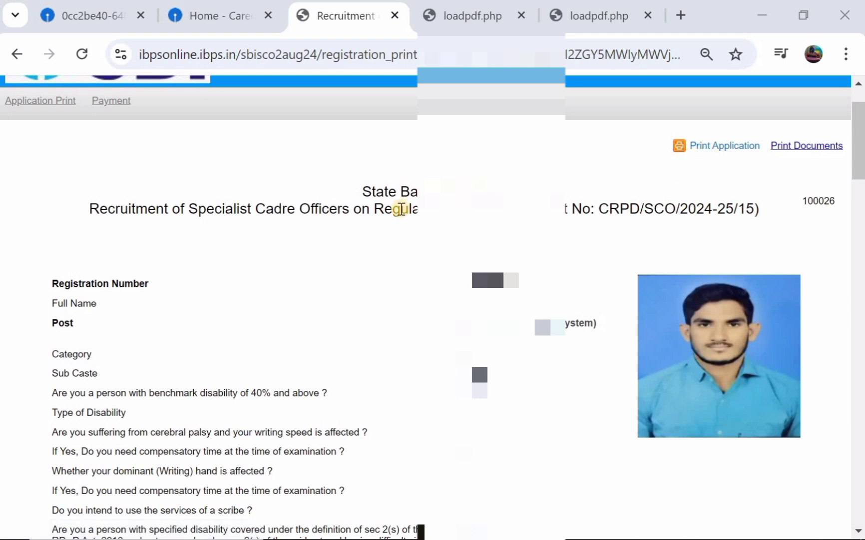
{"action": "scroll", "coordinate": [401, 208], "scroll_direction": "down", "scroll_amount": 2}
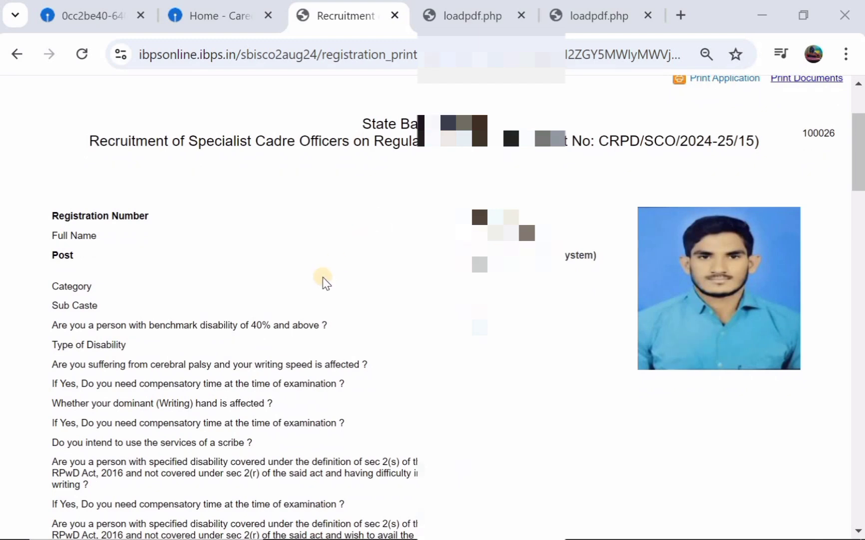
{"action": "scroll", "coordinate": [323, 281], "scroll_direction": "down", "scroll_amount": 4}
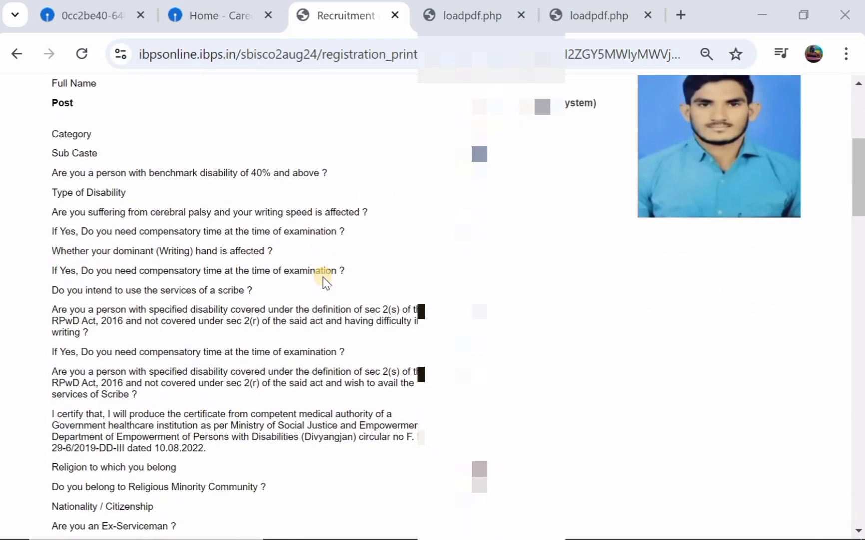
{"action": "scroll", "coordinate": [323, 281], "scroll_direction": "up", "scroll_amount": 2}
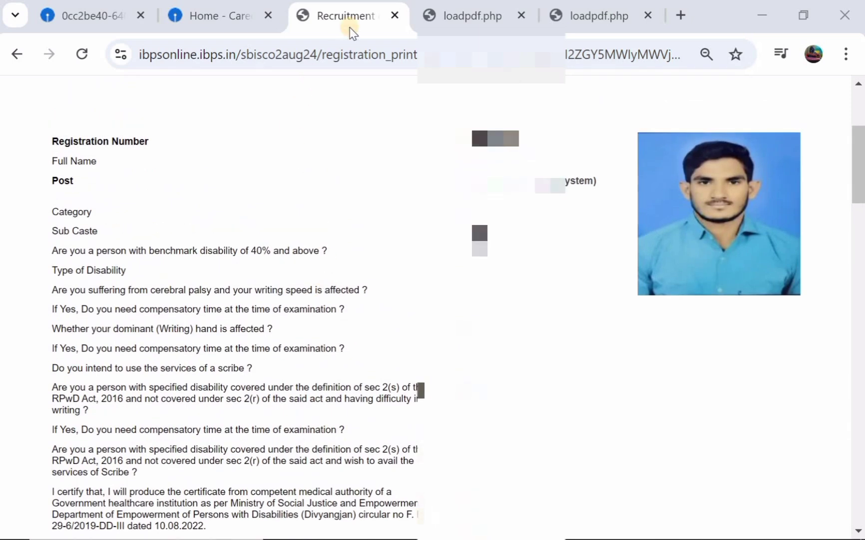
Return to the 'Home - Careers' tab and look over the SBI Careers home page
{"action": "left_click", "coordinate": [210, 16]}
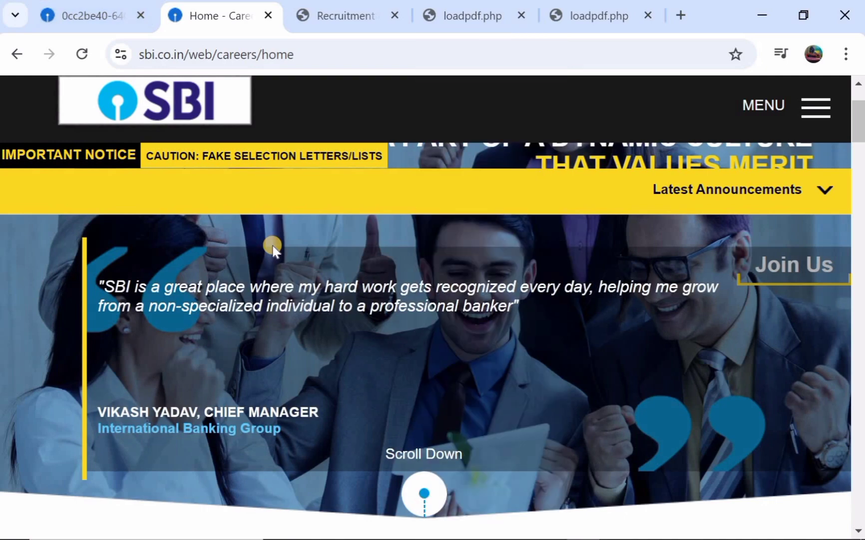
{"action": "scroll", "coordinate": [273, 251], "scroll_direction": "down", "scroll_amount": 1}
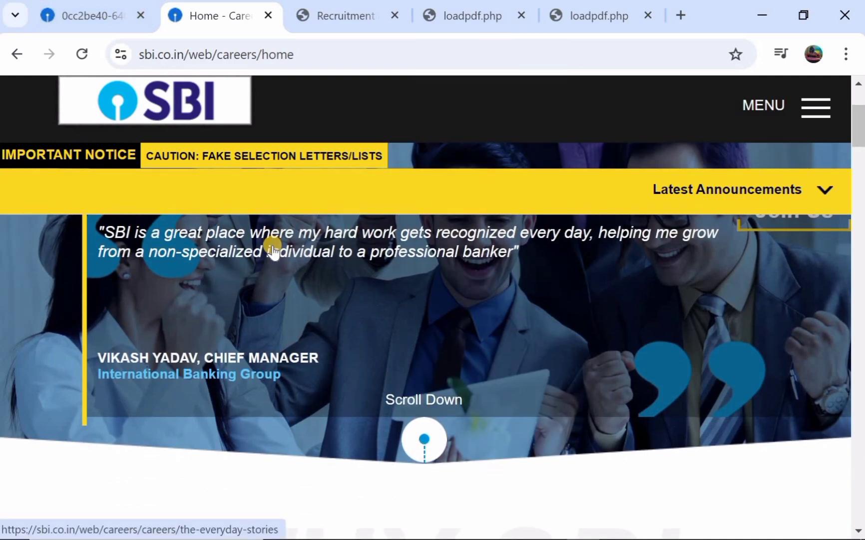
{"action": "scroll", "coordinate": [273, 251], "scroll_direction": "up", "scroll_amount": 2}
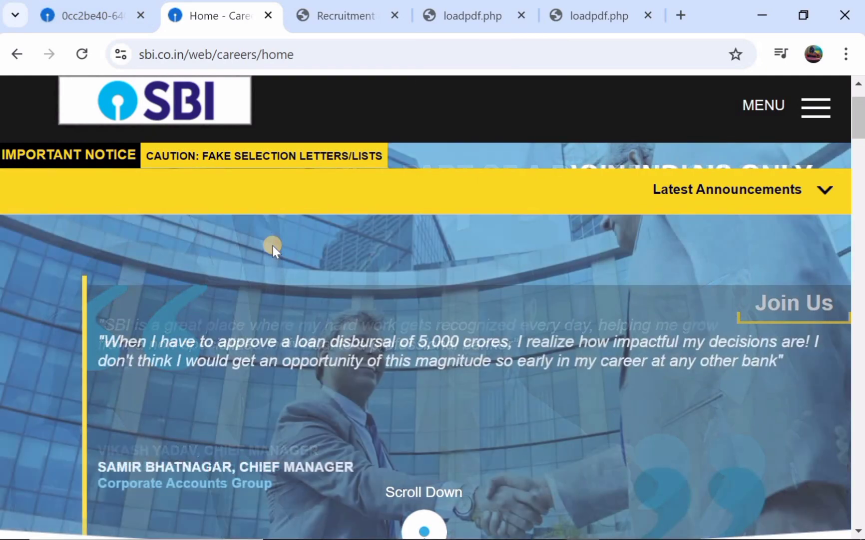
{"action": "scroll", "coordinate": [273, 246], "scroll_direction": "down", "scroll_amount": 1}
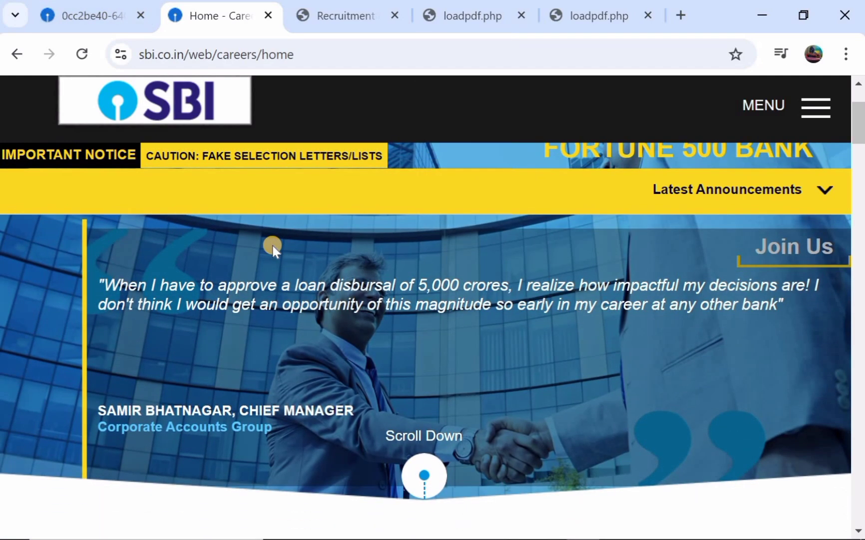